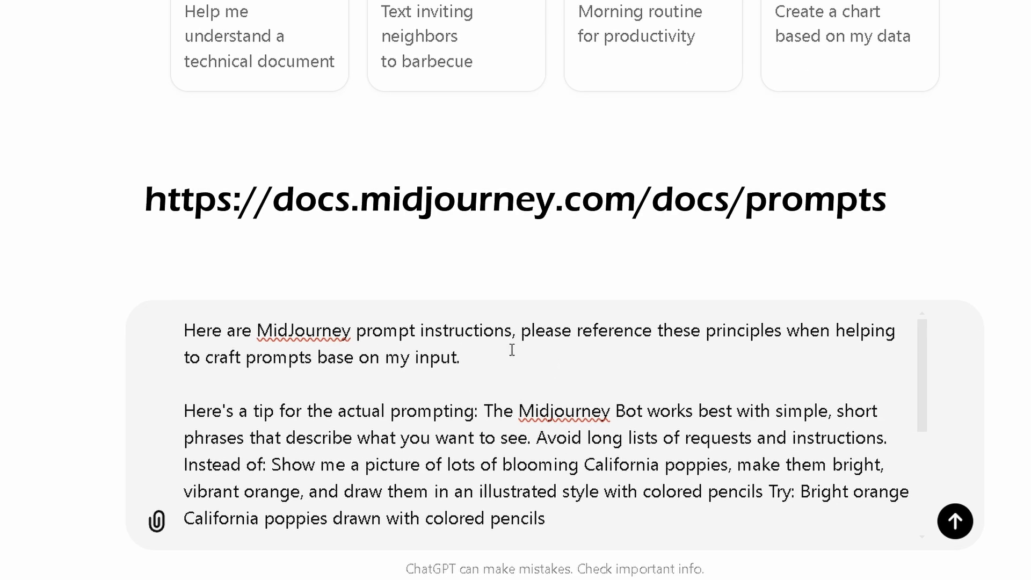
Send ChatGPT the message with the MidJourney prompt instructions and principles for crafting prompts.
scroll(512, 350, down, 4)
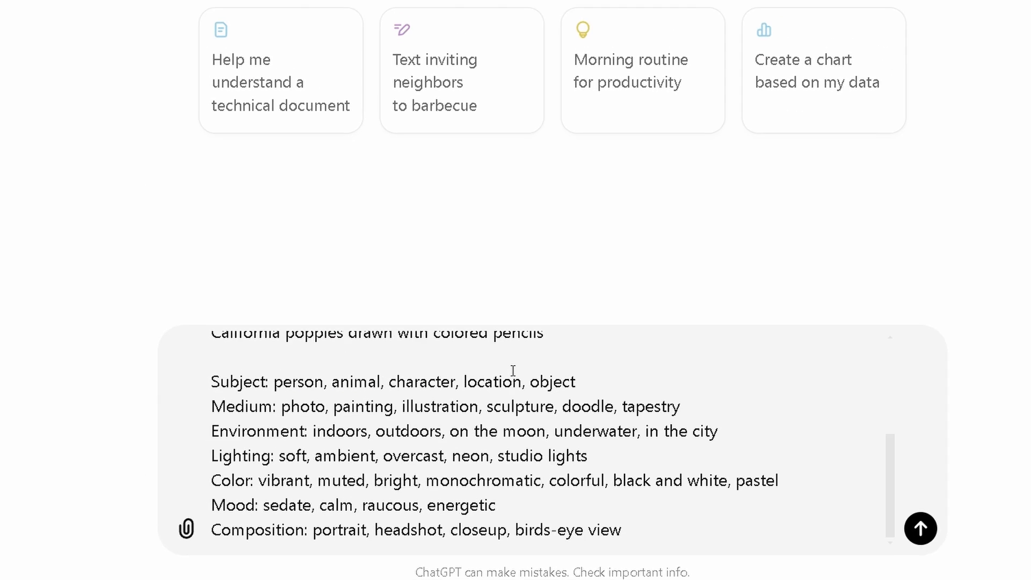
key(Return)
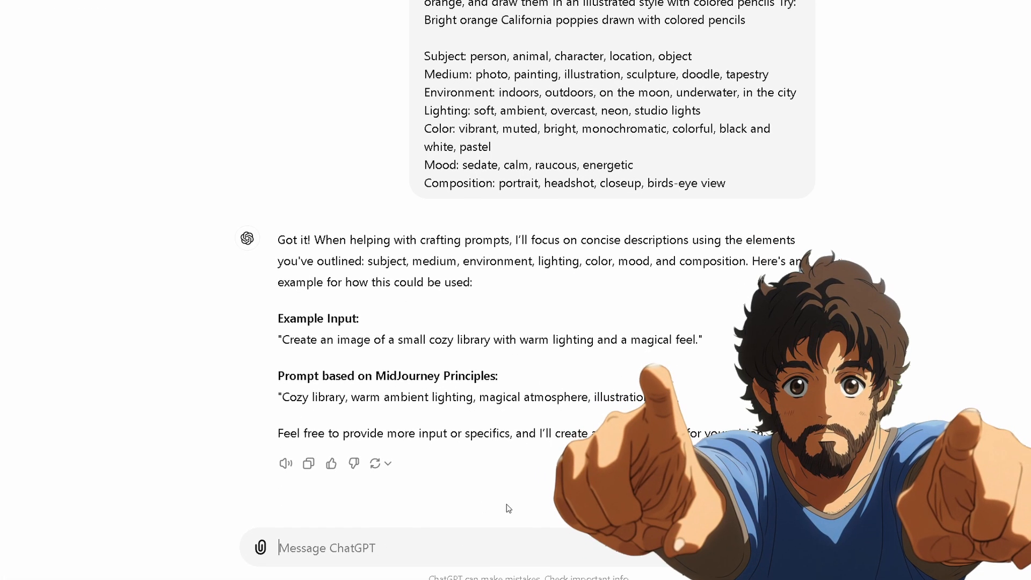
Ask ChatGPT for a stunning prompt about batman with a comic book art style, high contrast and a gritty dark vibe.
text(Let's )
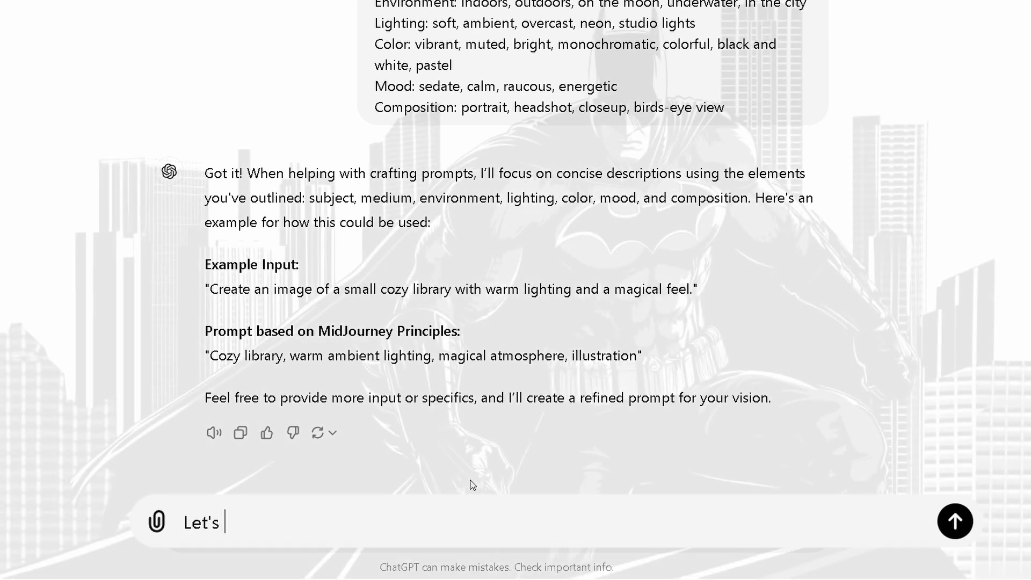
text(creating a stun)
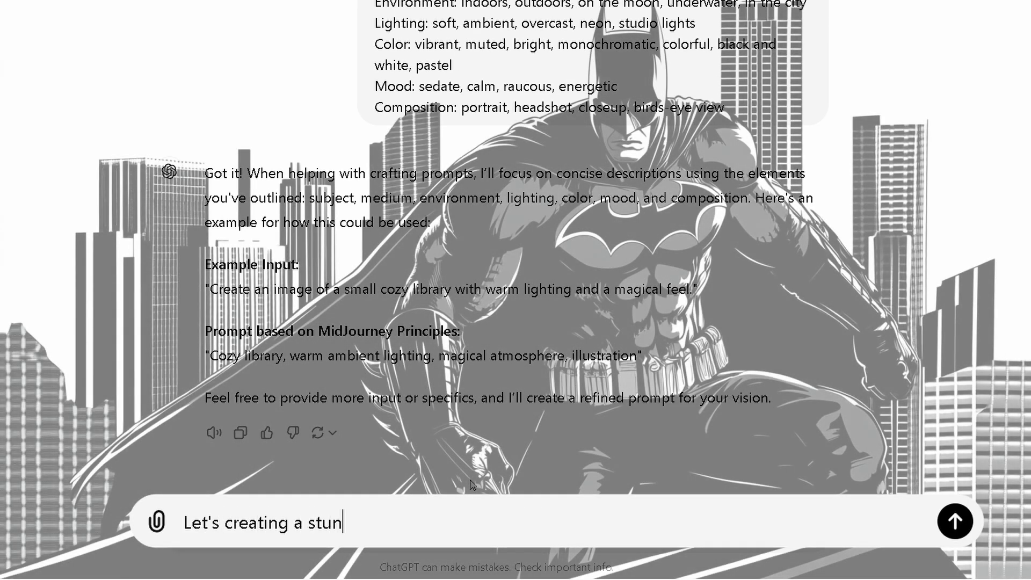
text(ning prompt about )
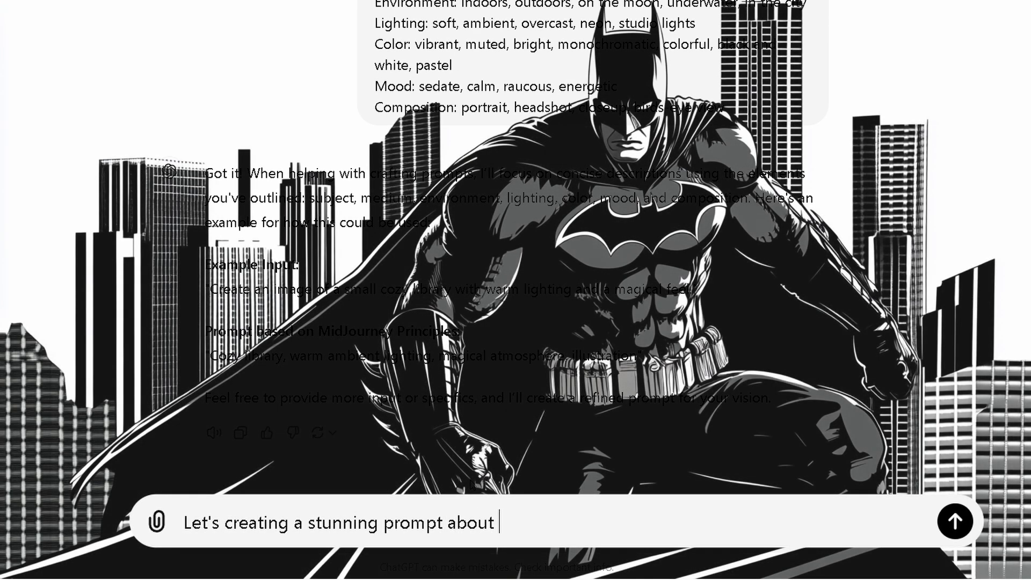
text(batman)
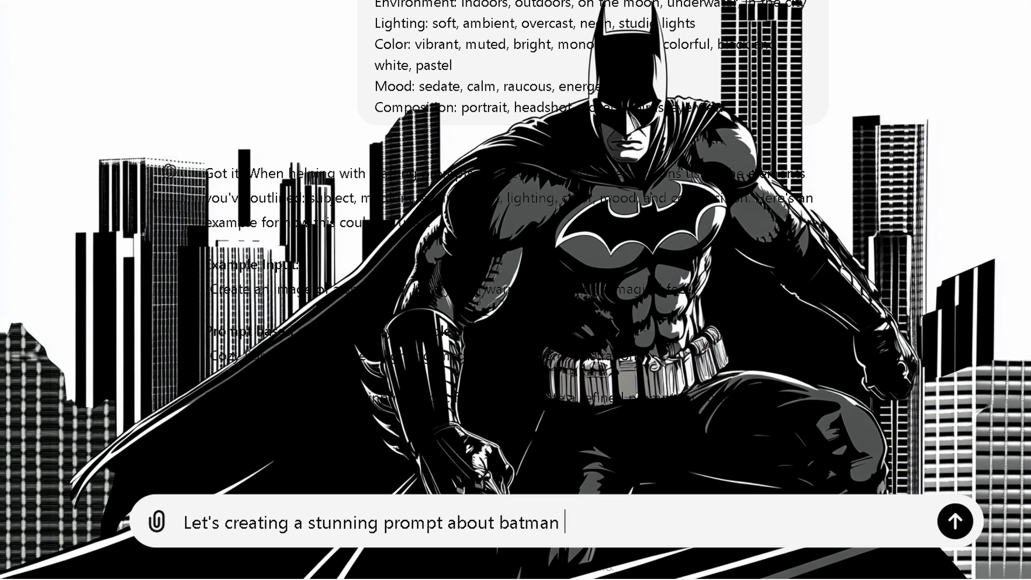
text( with a ca)
text(mic book art style, the image)
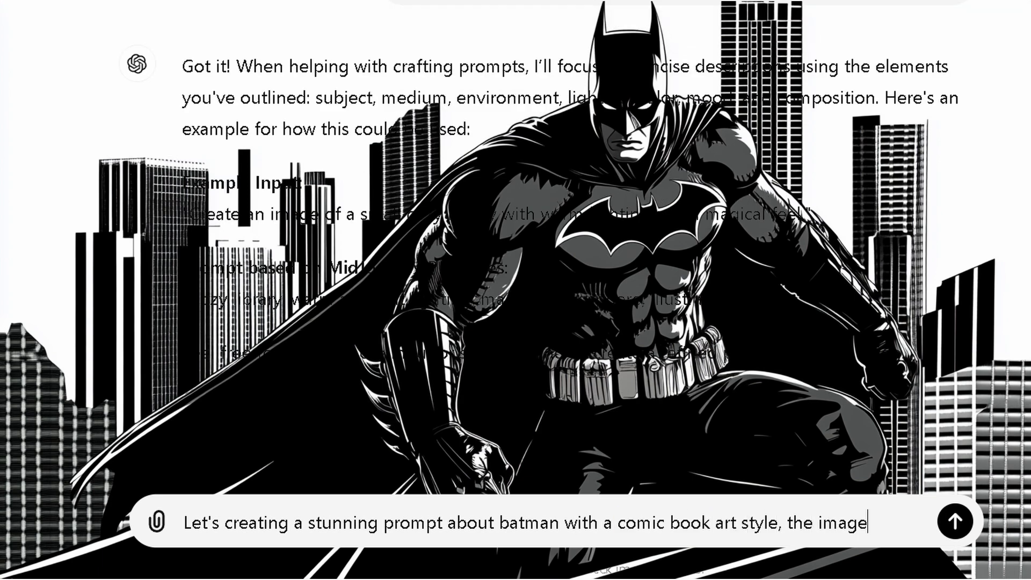
text( should have high contrast, a gritty dark vibe)
click(336, 523)
key(BackSpace)
text(and a gritty dark vibe)
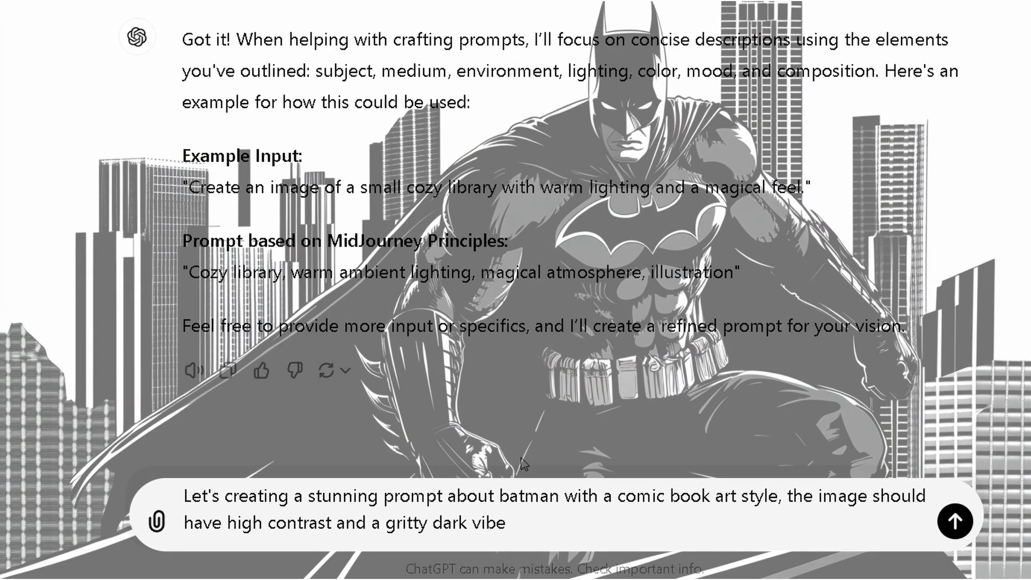
key(Return)
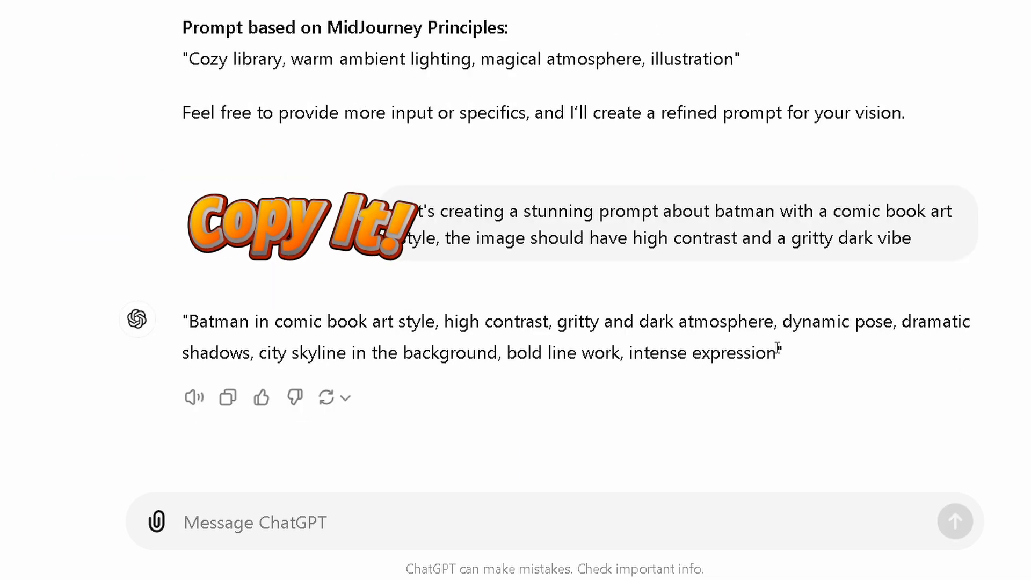
Copy the generated Batman prompt without its quotation marks and submit it in Midjourney.
drag(774, 350, 195, 329)
key(ctrl+c)
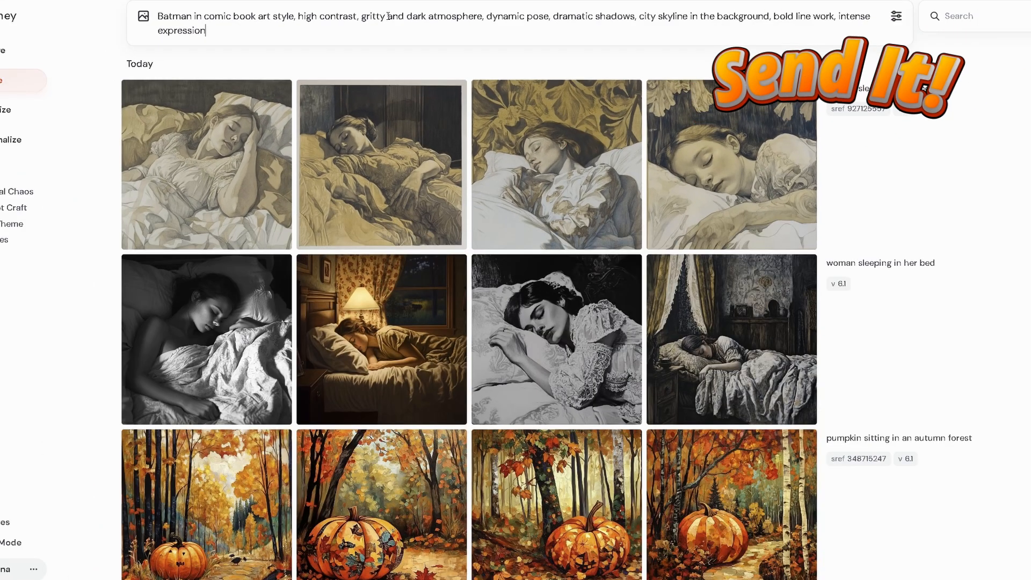
key(Return)
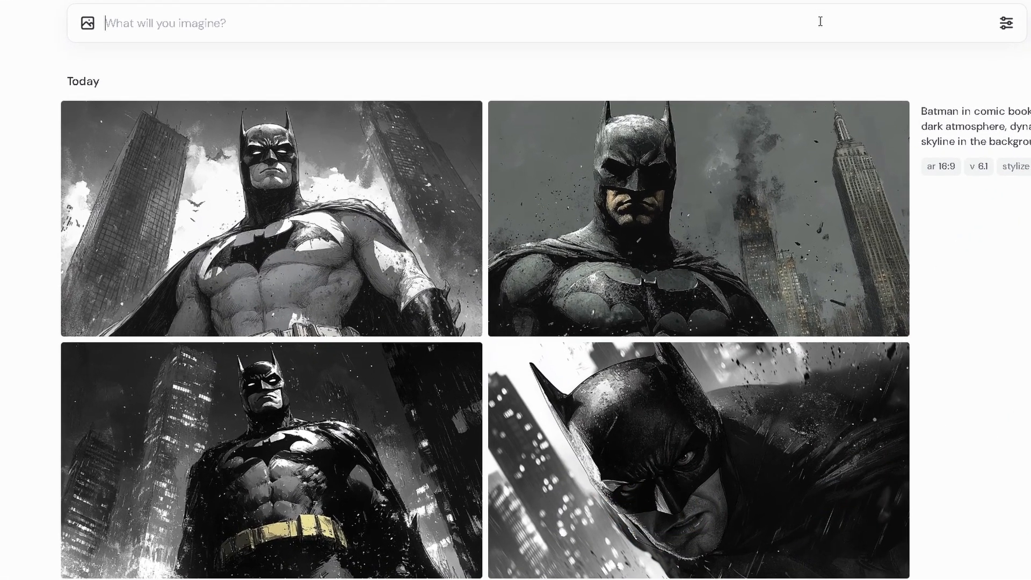
Paste the Batman prompt again and keep its image size at landscape 16:9 in the image settings.
key(ctrl+v)
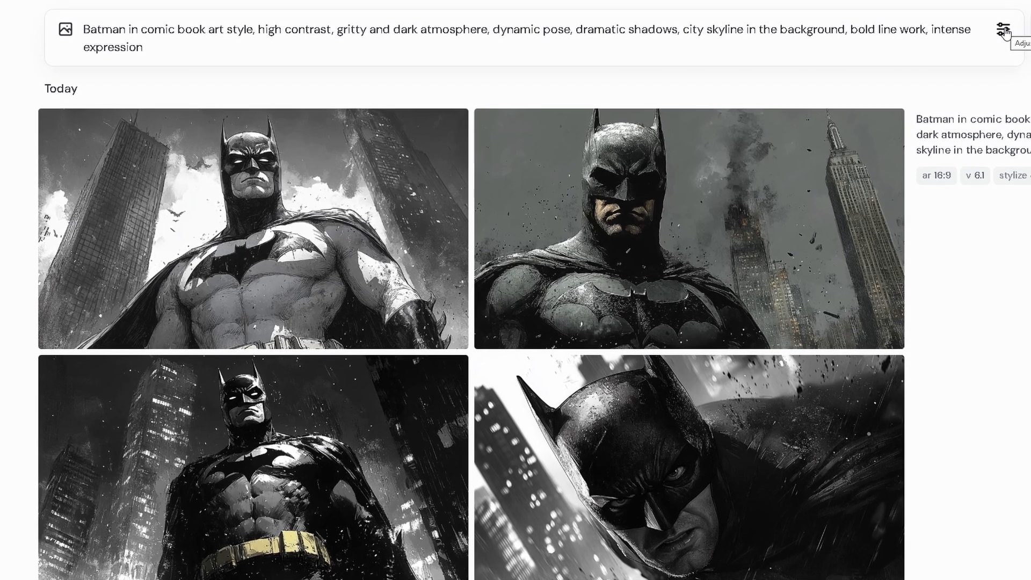
click(1003, 30)
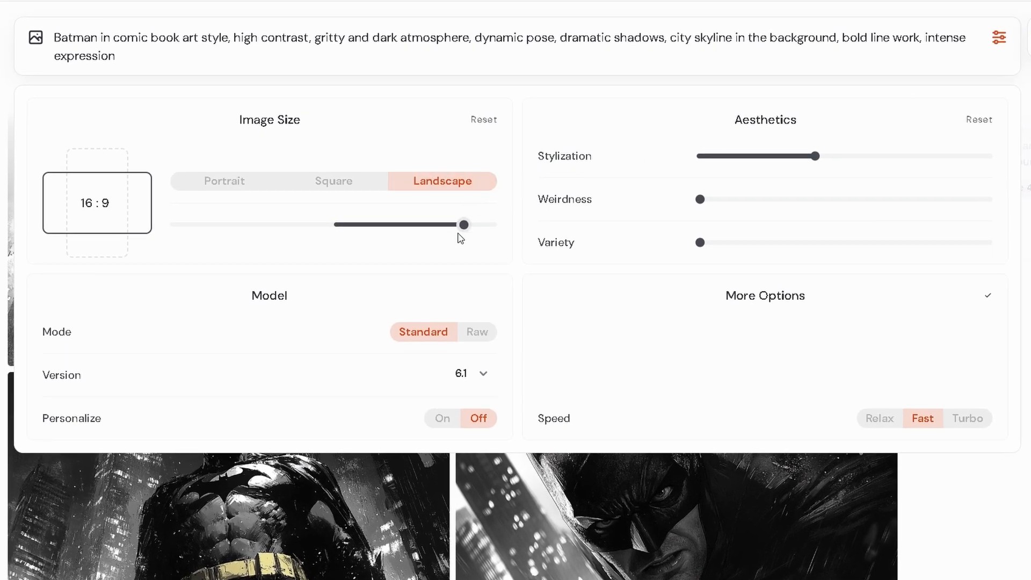
mouse_move(464, 228)
mouse_down()
mouse_move(202, 226)
mouse_move(455, 223)
mouse_up()
Examine the Style documentation's Model Version 6 comparison of default and --style raw images.
mouse_move(79, 333)
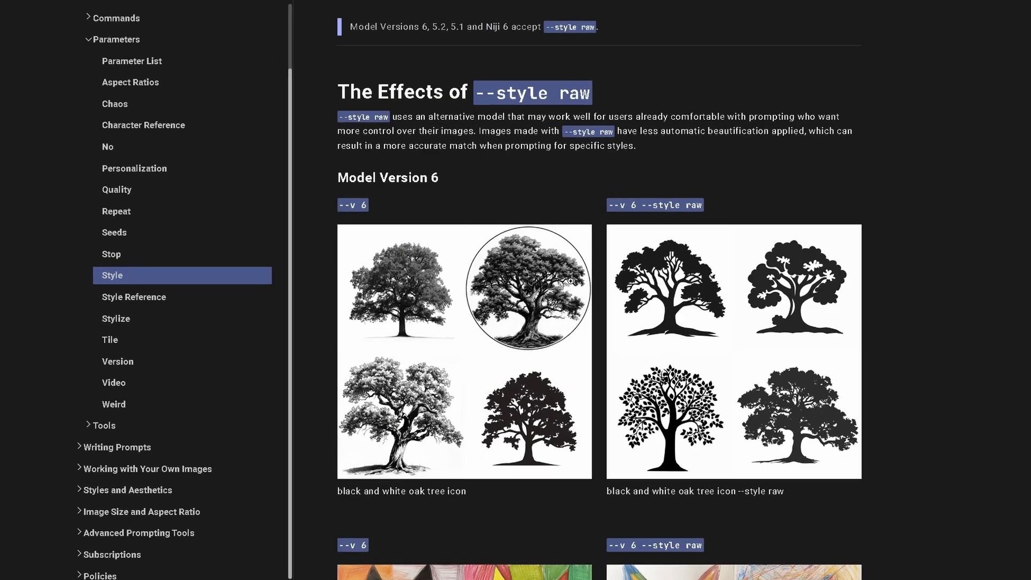
scroll(571, 281, down, 3)
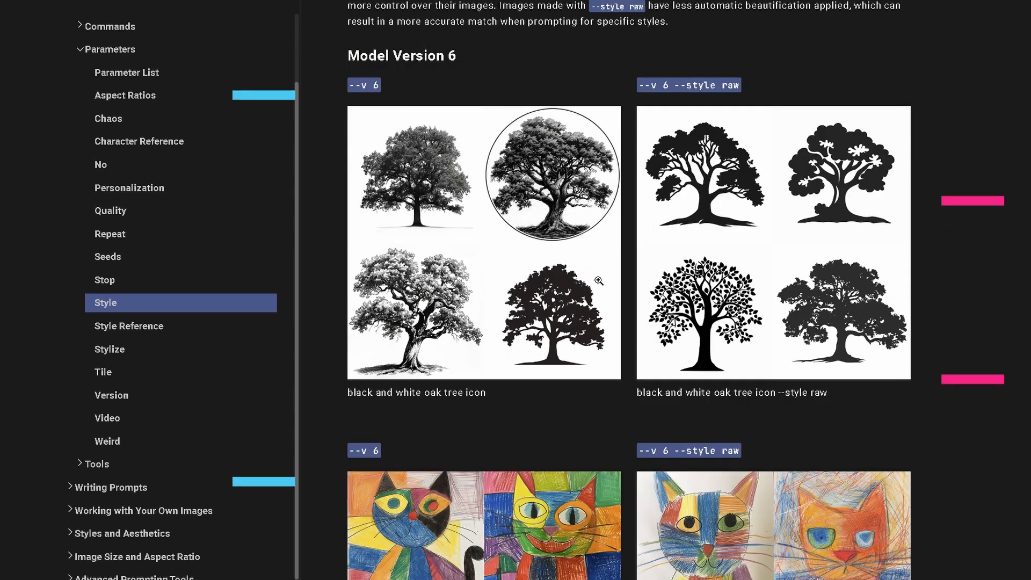
scroll(544, 218, down, 1)
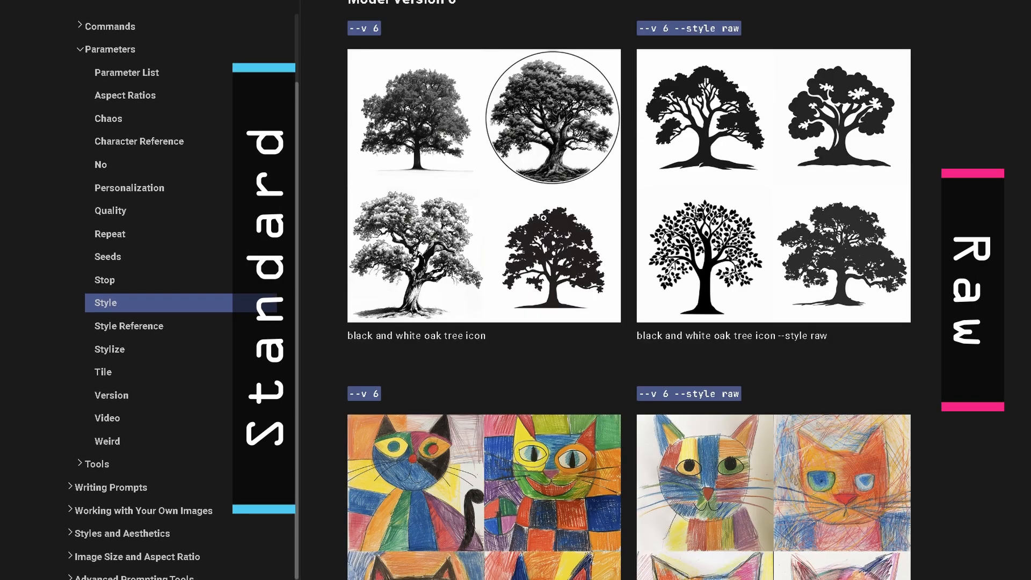
scroll(544, 217, down, 1)
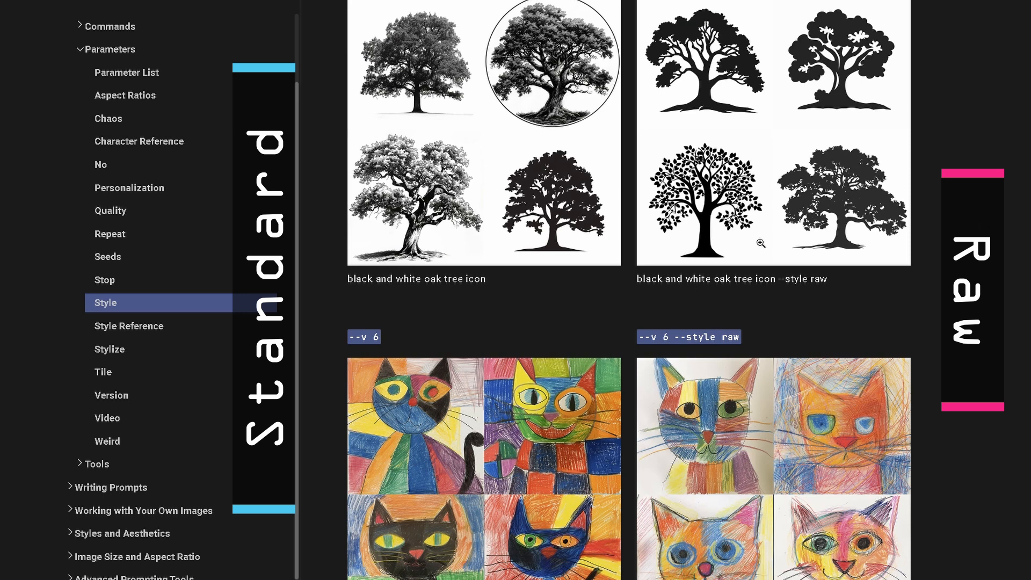
scroll(762, 243, down, 1)
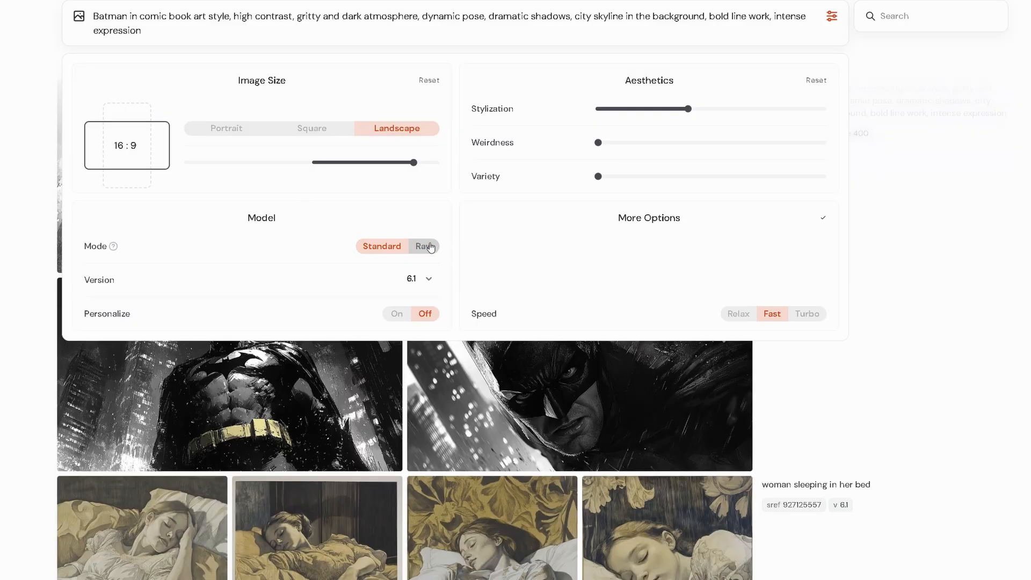
Set the model mode to Raw and generate images from the Batman prompt.
click(424, 246)
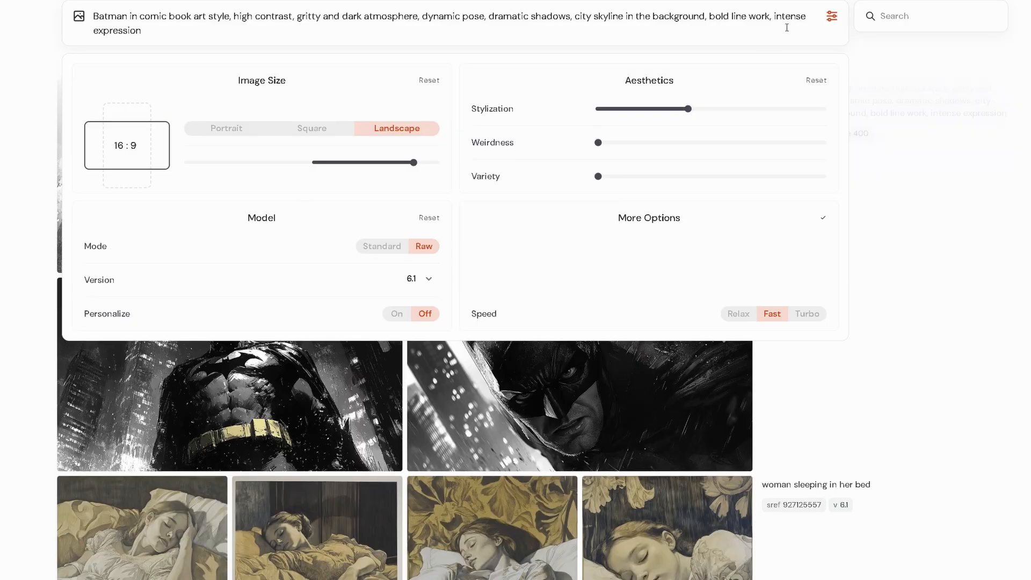
key(Return)
Set the model mode back to Standard and check the list of available model versions.
click(831, 17)
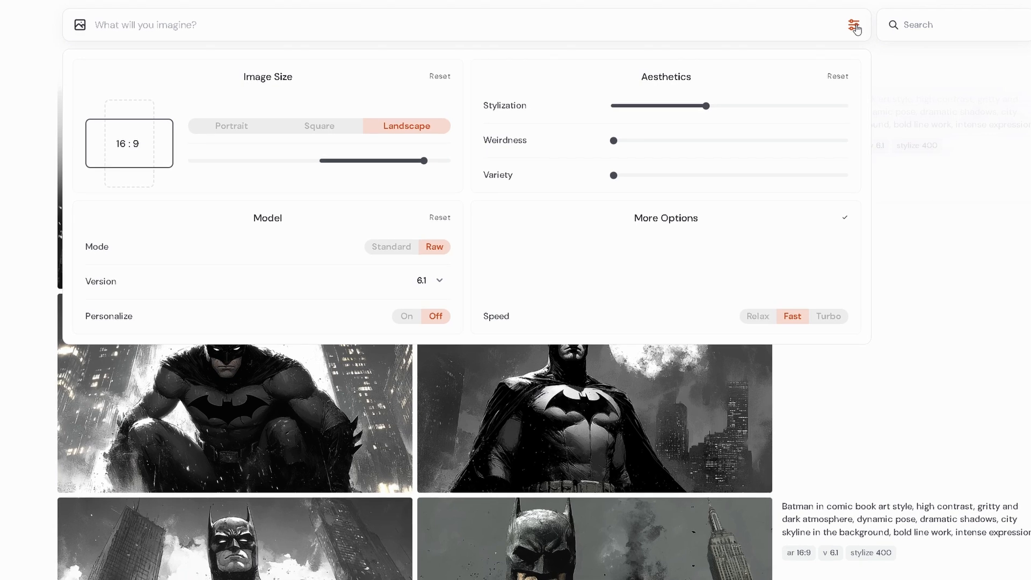
click(405, 261)
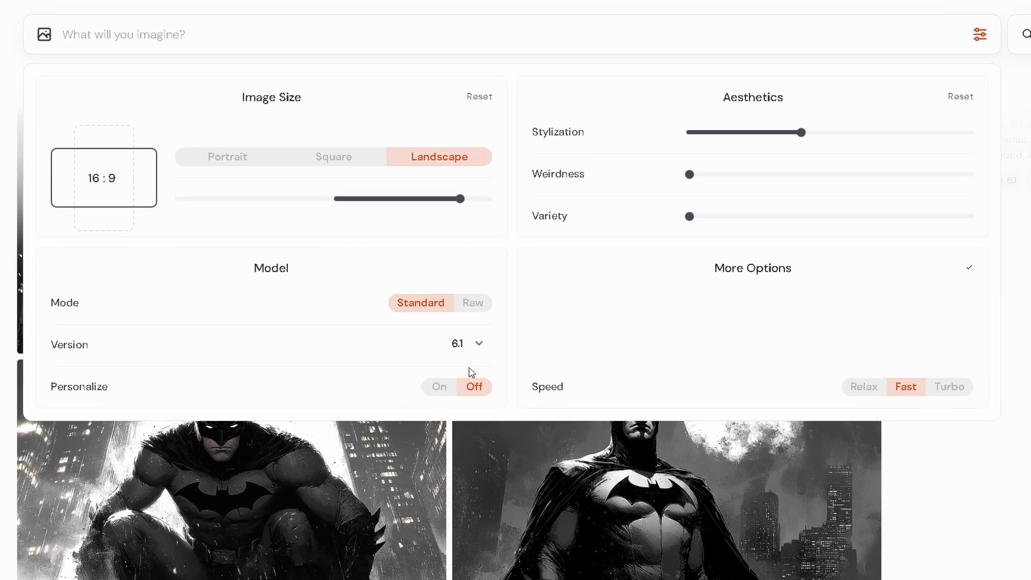
click(480, 367)
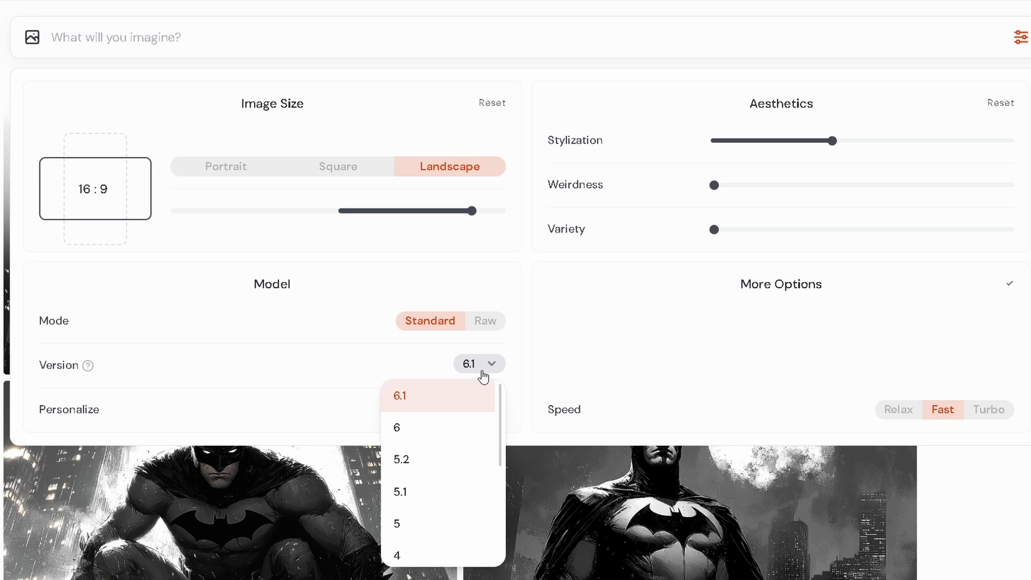
click(483, 376)
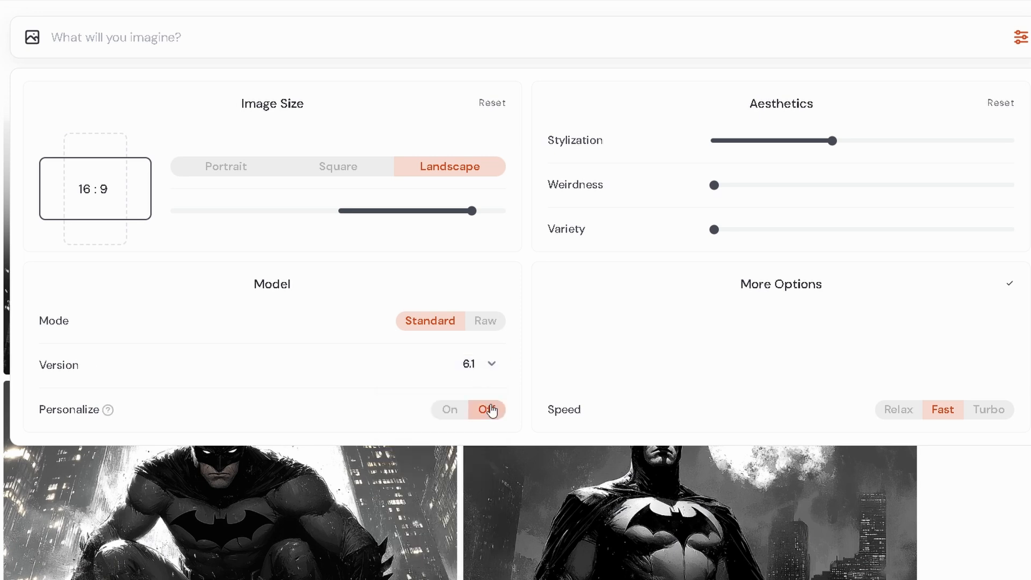
Open the Stylize documentation and examine its example images for the different stylize values.
mouse_move(833, 141)
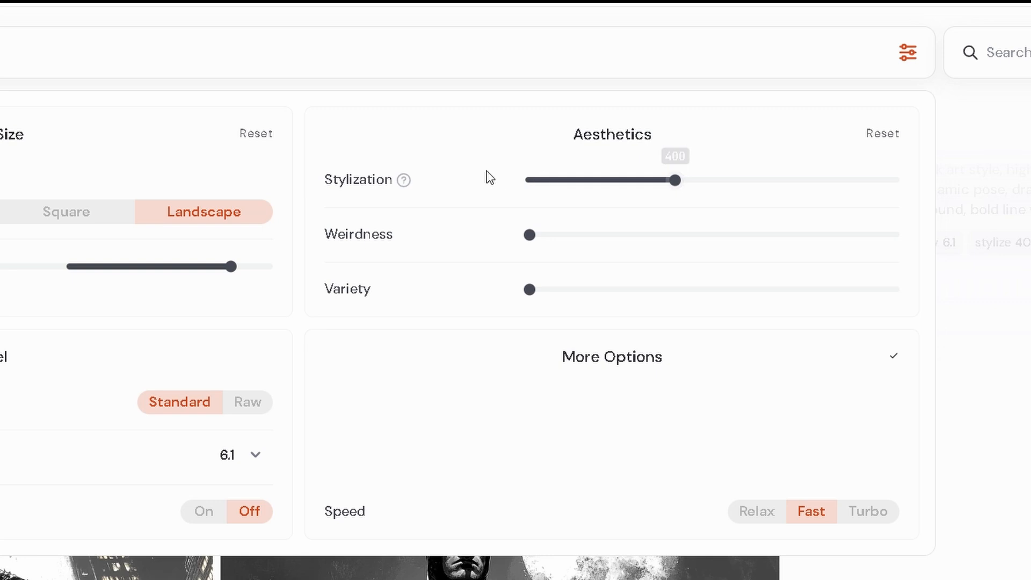
click(406, 182)
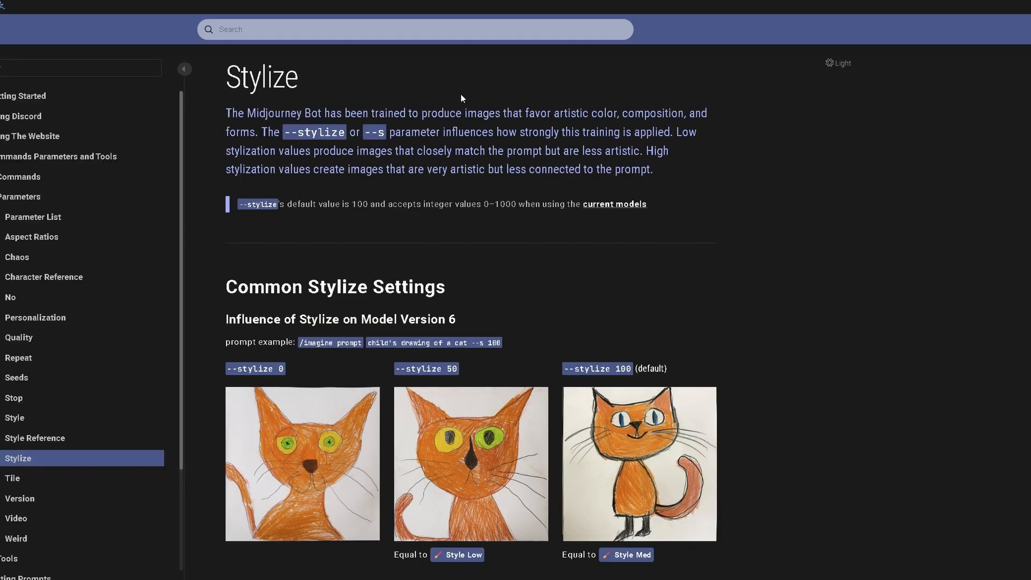
scroll(578, 242, down, 5)
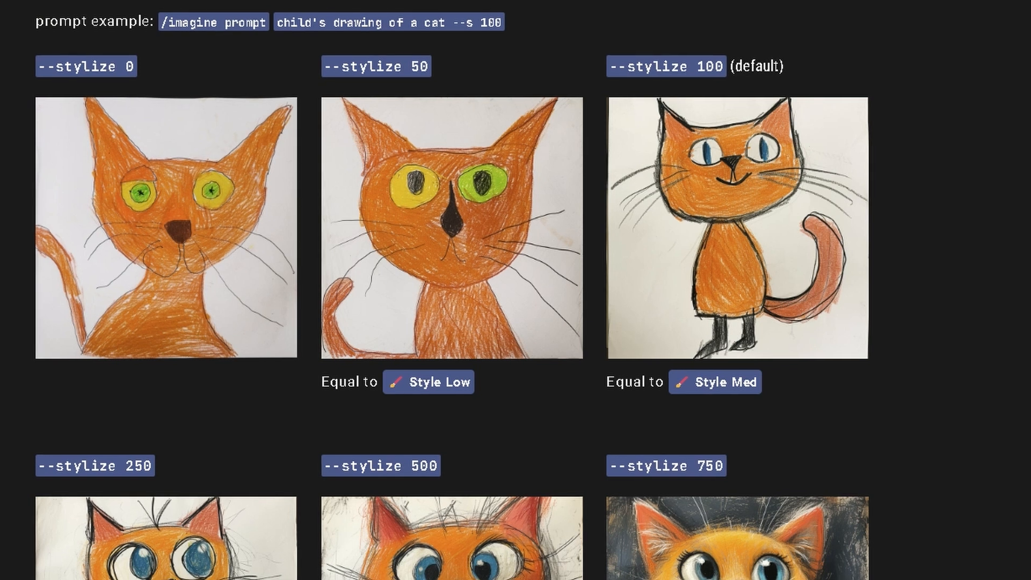
scroll(451, 290, down, 5)
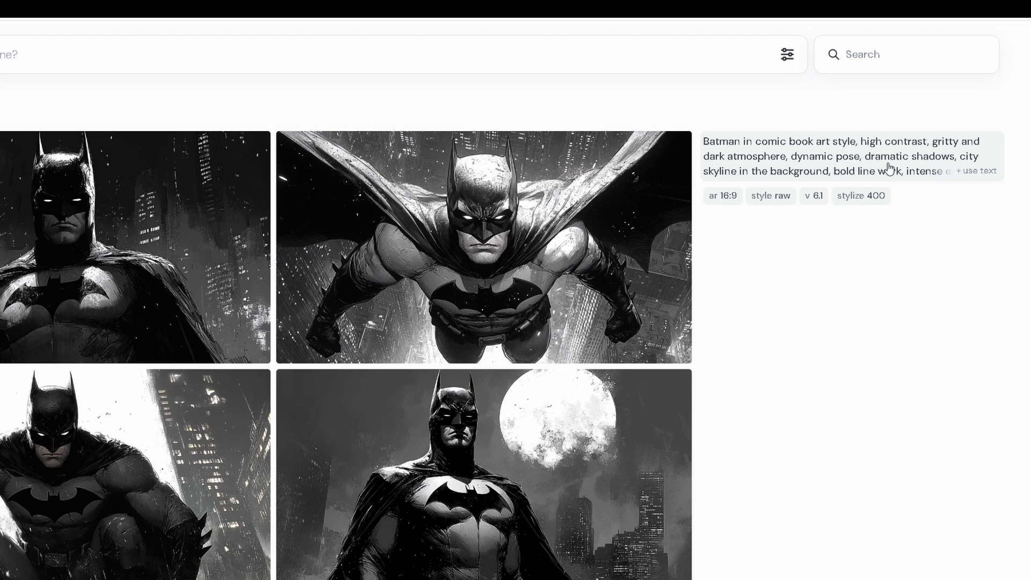
Reuse the Batman prompt text, set Stylization to 0 and generate the images.
click(888, 169)
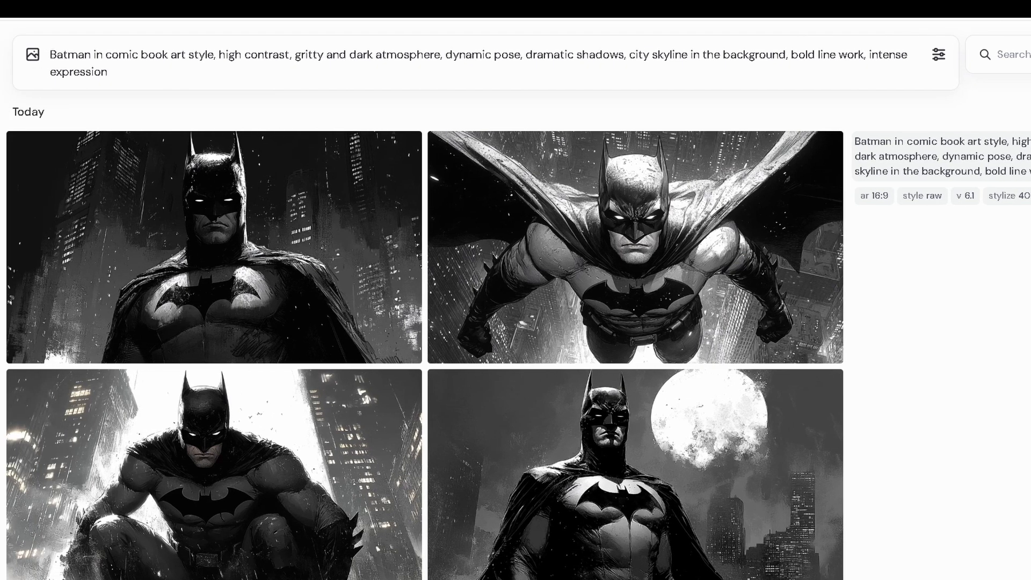
click(939, 57)
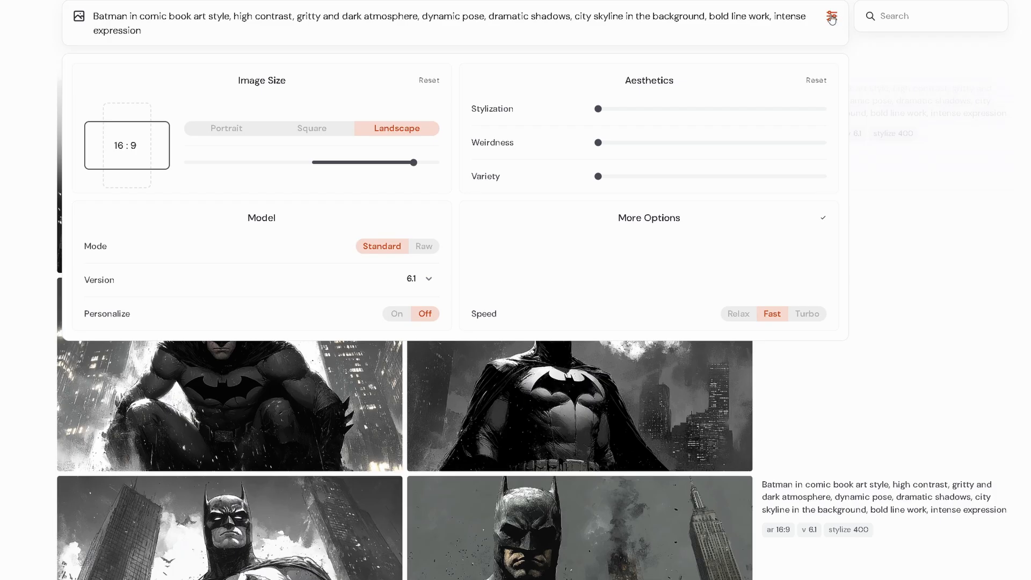
key(Return)
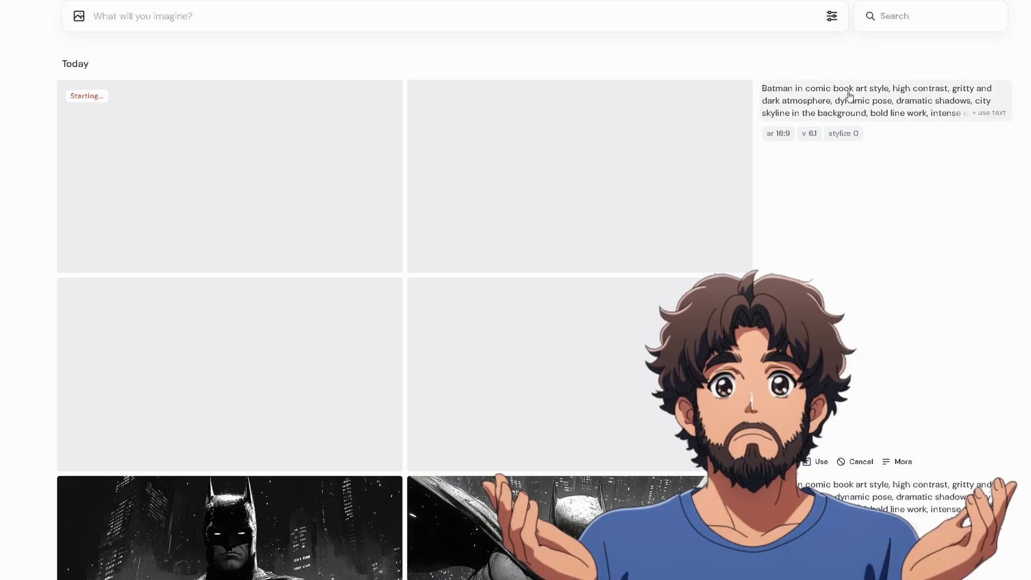
Reuse the Batman prompt text, raise Stylization to 1000 and generate another set of images.
click(884, 100)
click(832, 18)
drag(597, 109, 823, 108)
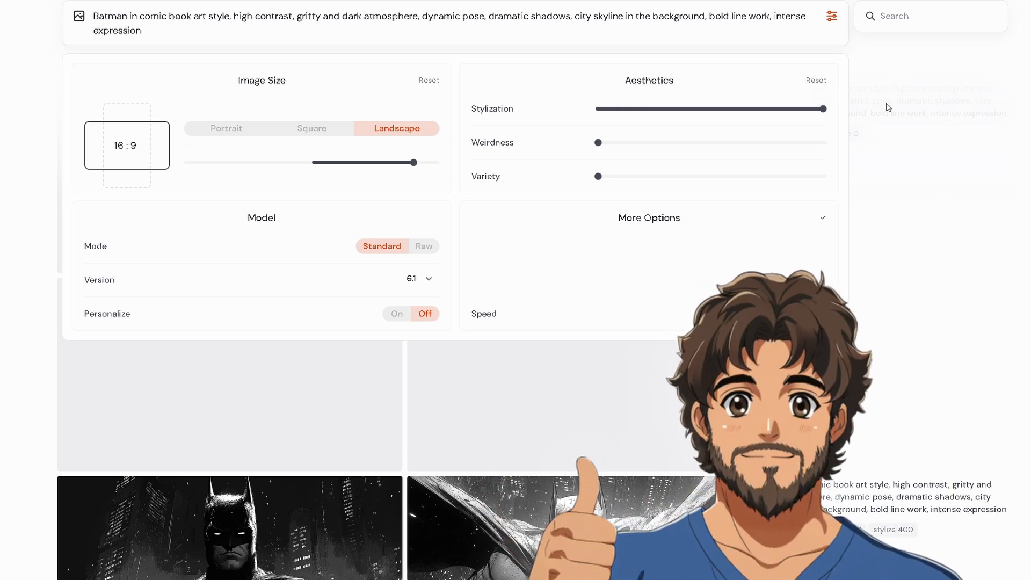
click(792, 32)
key(Return)
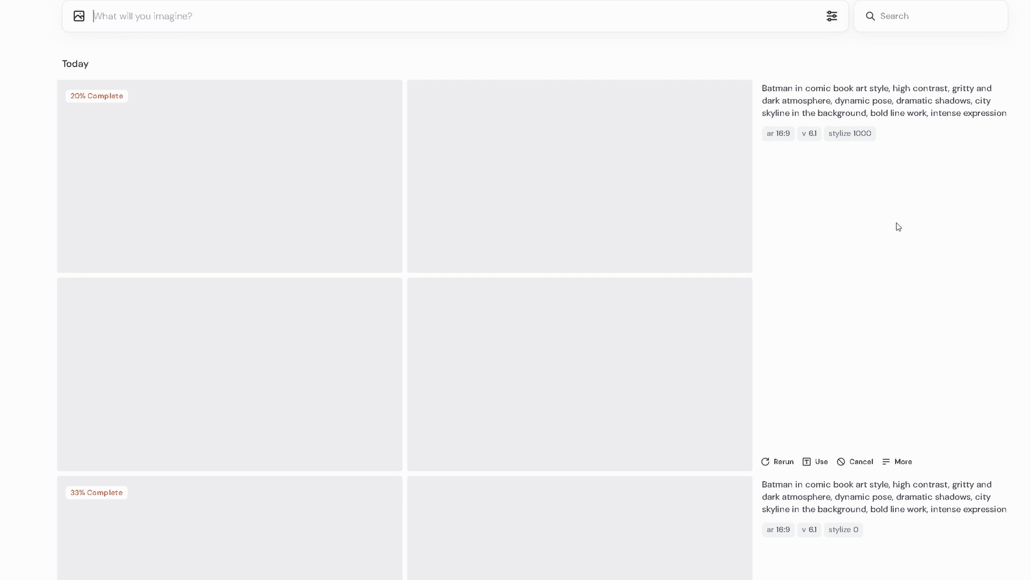
Compare the Batman images generated with stylize 0 and stylize 1000.
scroll(899, 226, down, 5)
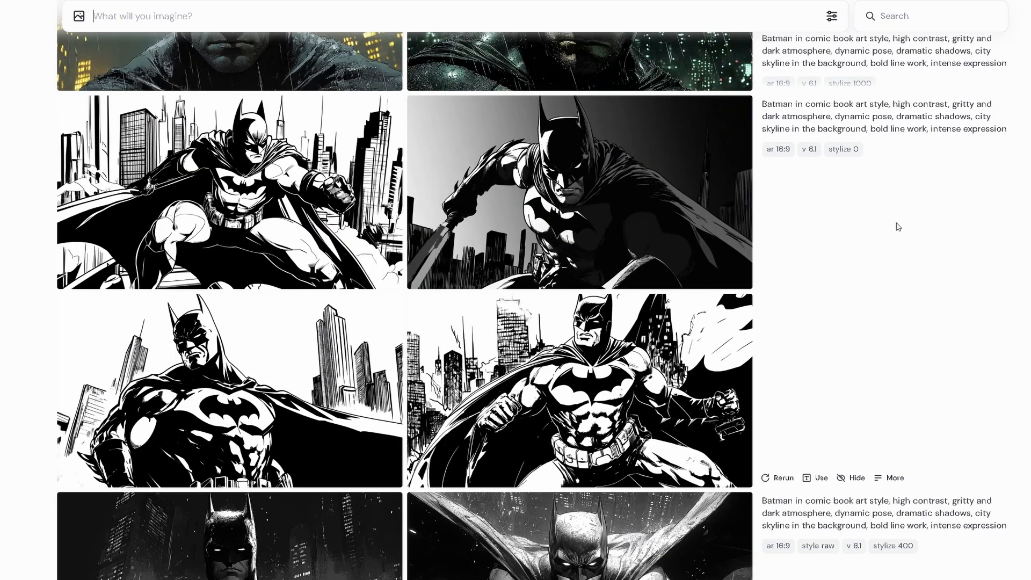
scroll(898, 227, up, 5)
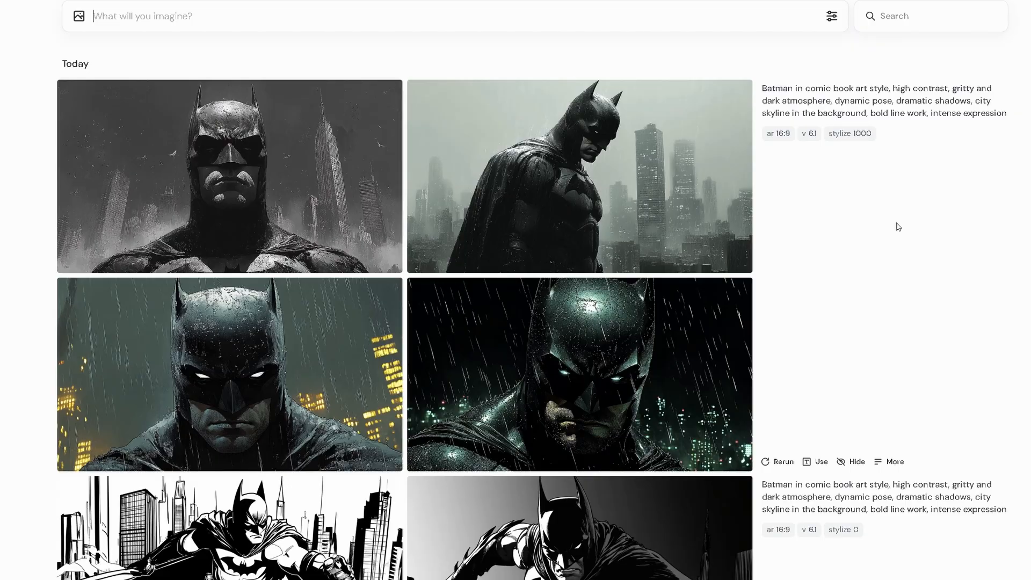
scroll(898, 226, down, 5)
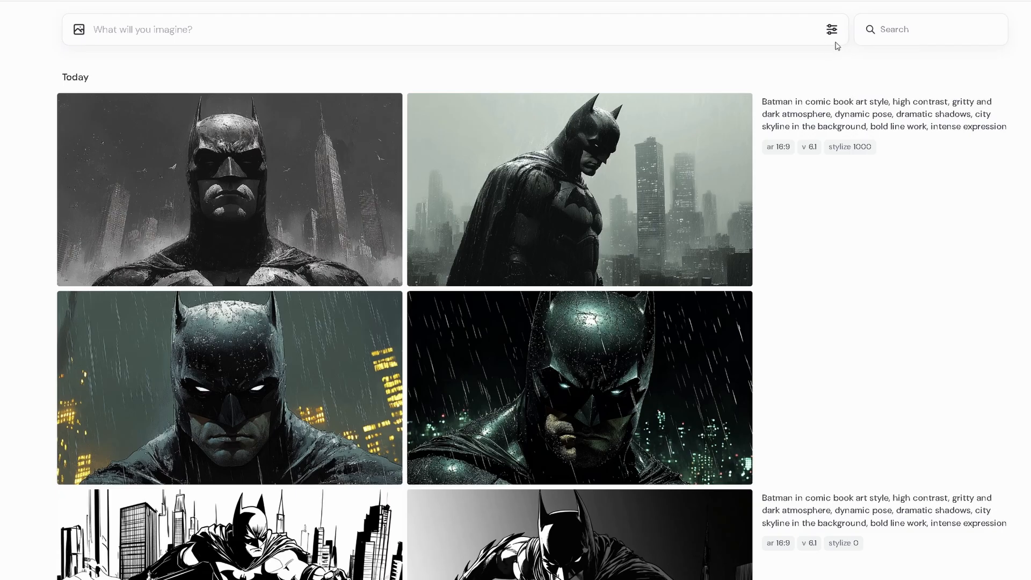
Reuse the Batman prompt text and lower Stylization to 300.
click(871, 111)
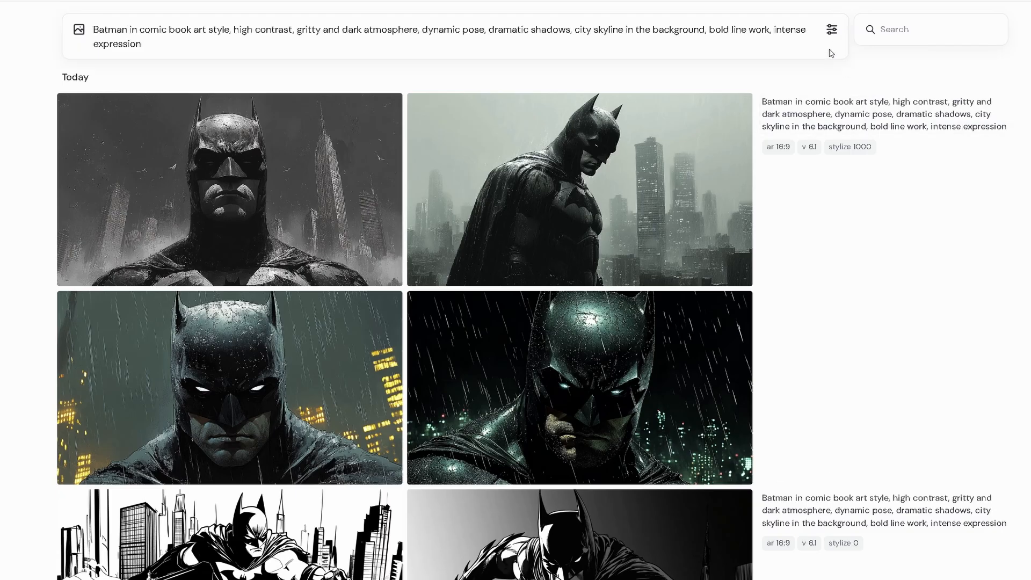
click(831, 29)
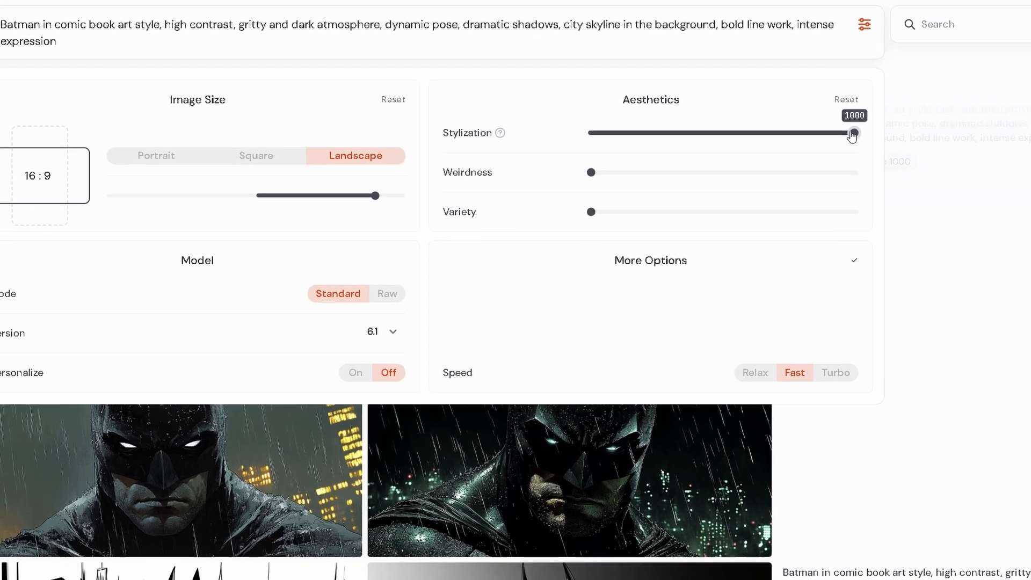
drag(826, 125, 651, 136)
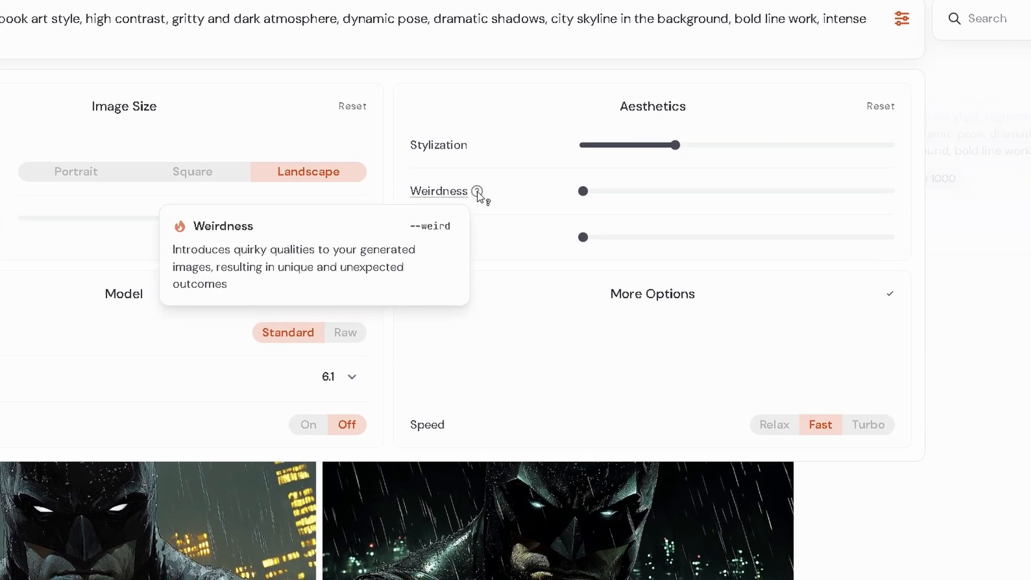
Open the Weirdness documentation and examine its example images for the different weird values.
click(478, 192)
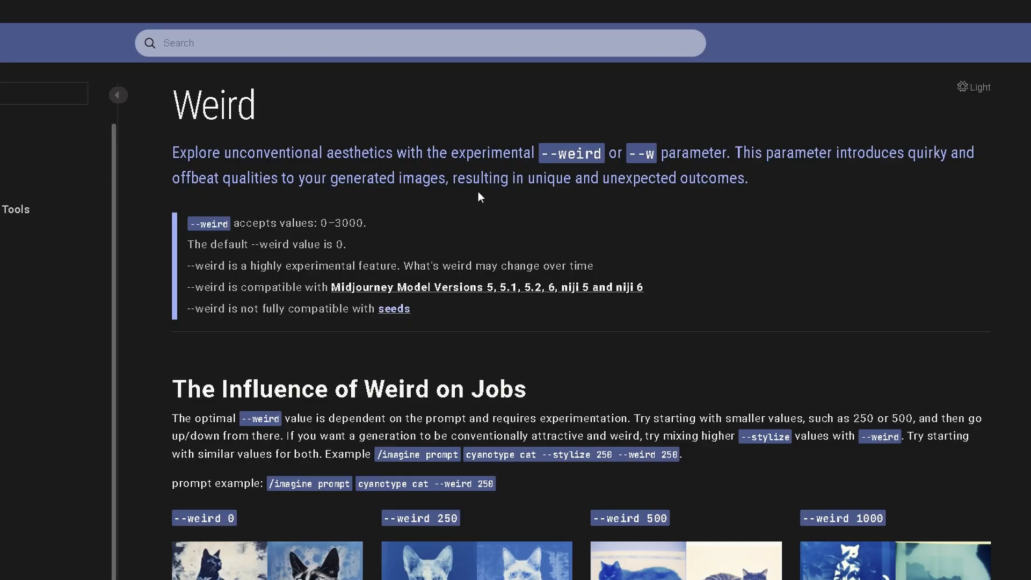
scroll(872, 248, down, 5)
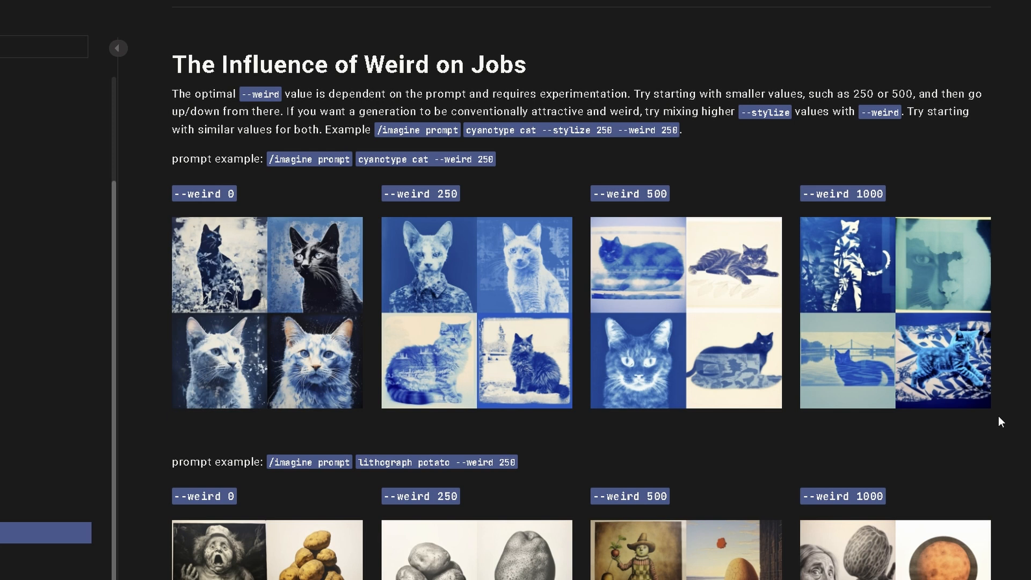
scroll(1000, 420, down, 3)
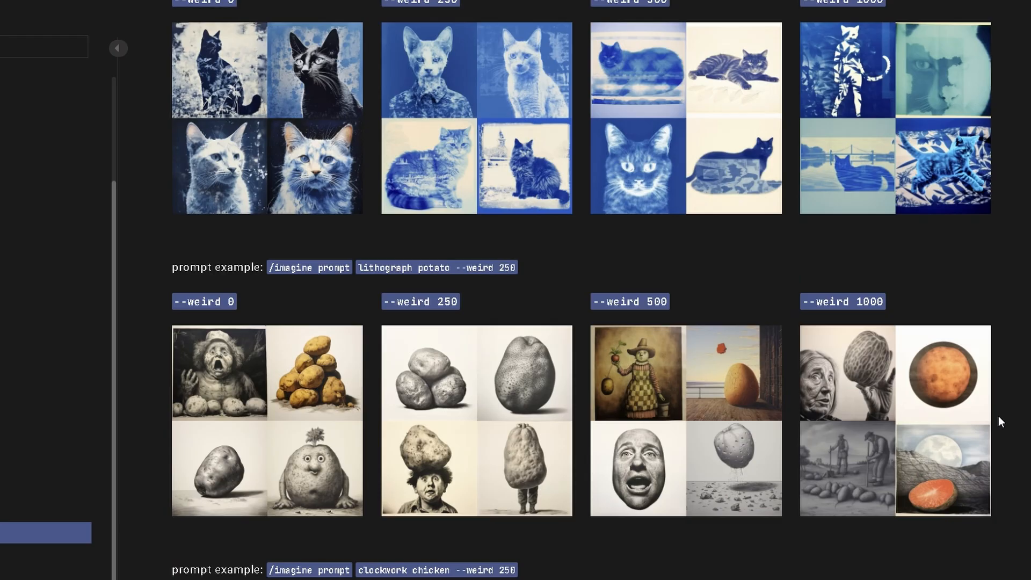
scroll(1000, 420, down, 1)
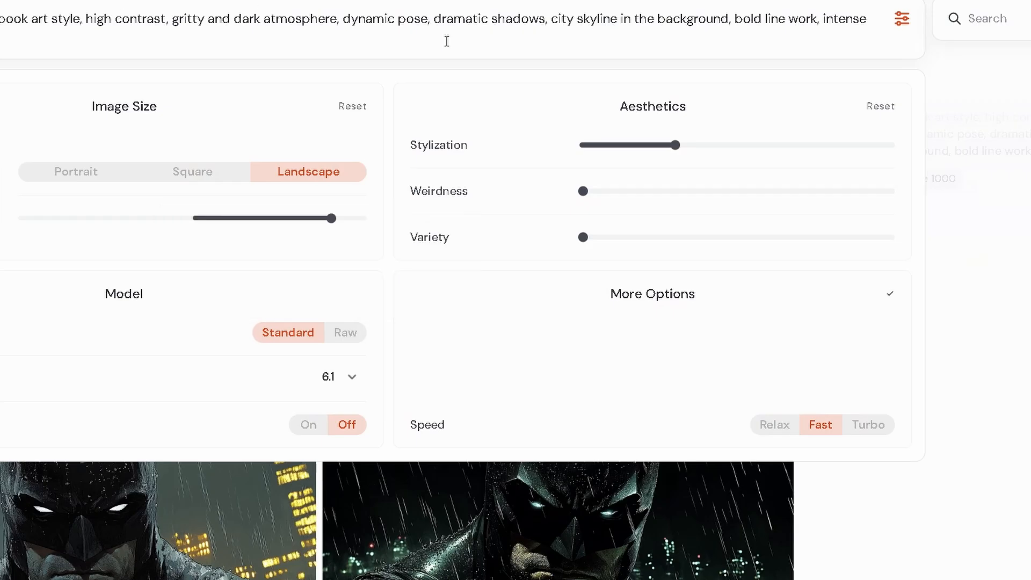
Raise Weirdness to 3000 and generate the Batman images.
mouse_move(584, 192)
drag(585, 192, 948, 199)
click(1005, 247)
key(Return)
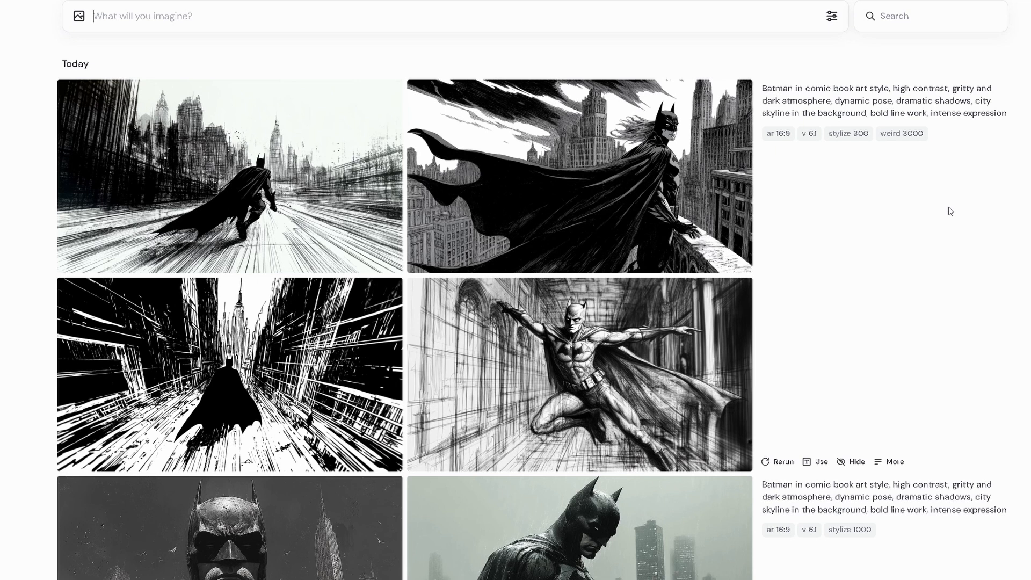
Return Weirdness to 0 and raise Variety to about half of its range.
click(831, 16)
mouse_move(817, 131)
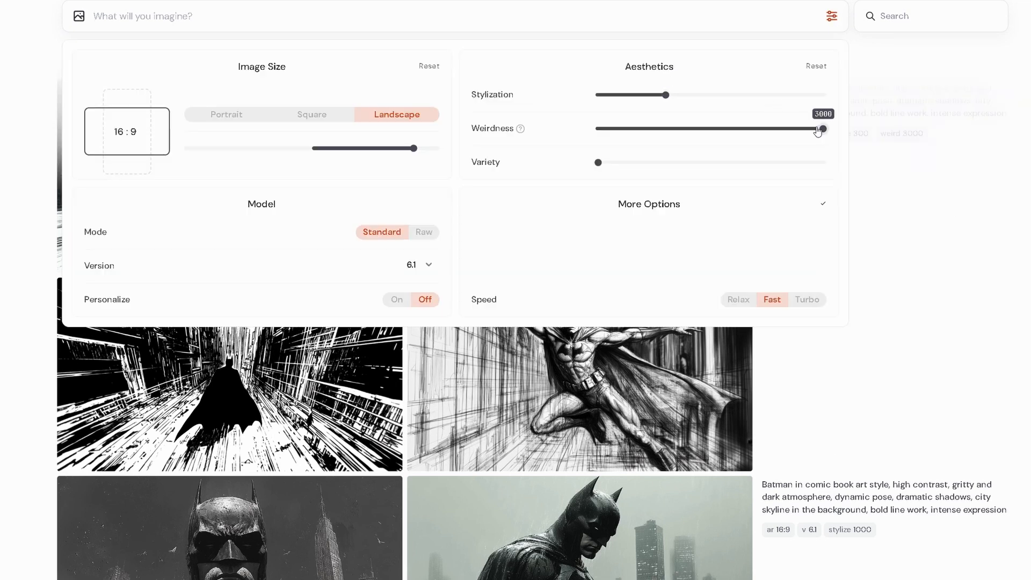
drag(824, 128, 710, 162)
Open the Variety (chaos) documentation and examine its seashell examples for no, low and moderate chaos values.
mouse_move(508, 163)
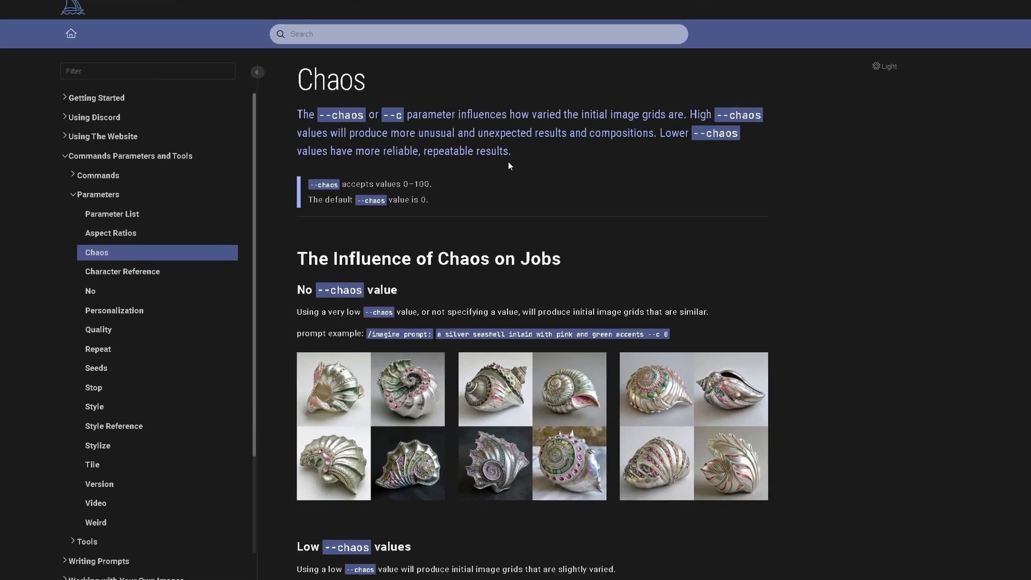
scroll(653, 186, down, 1)
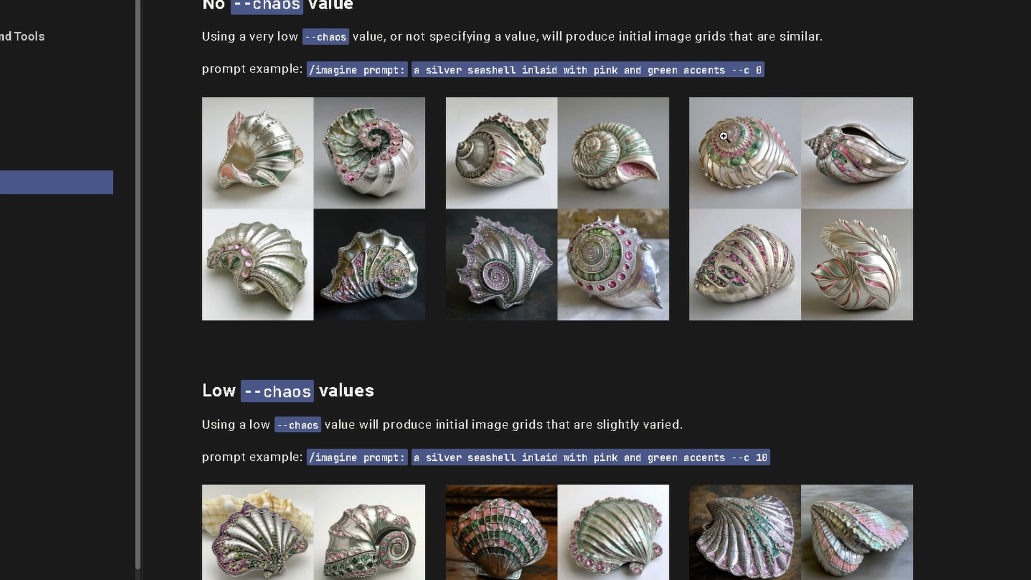
scroll(723, 136, down, 7)
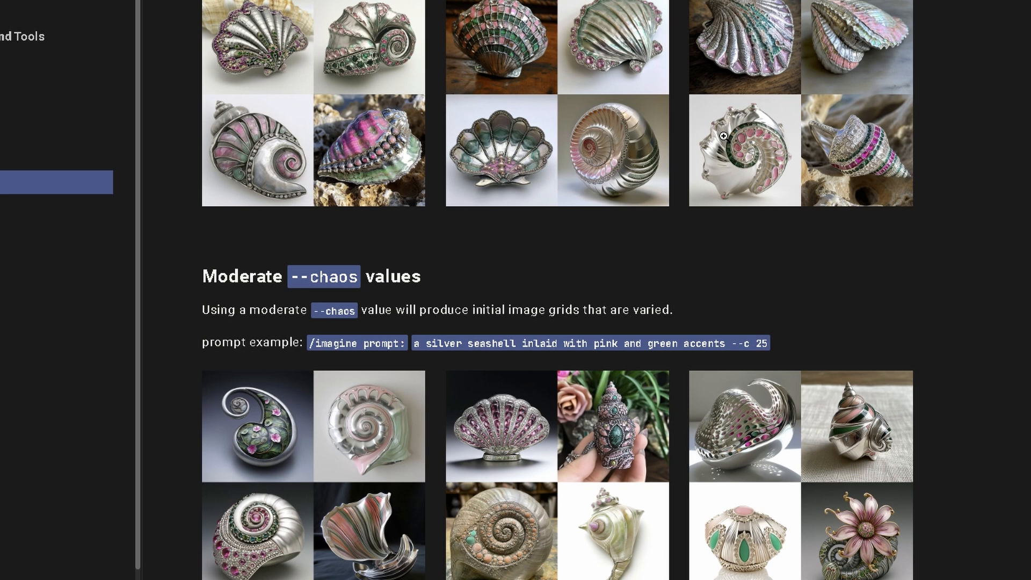
scroll(724, 135, down, 5)
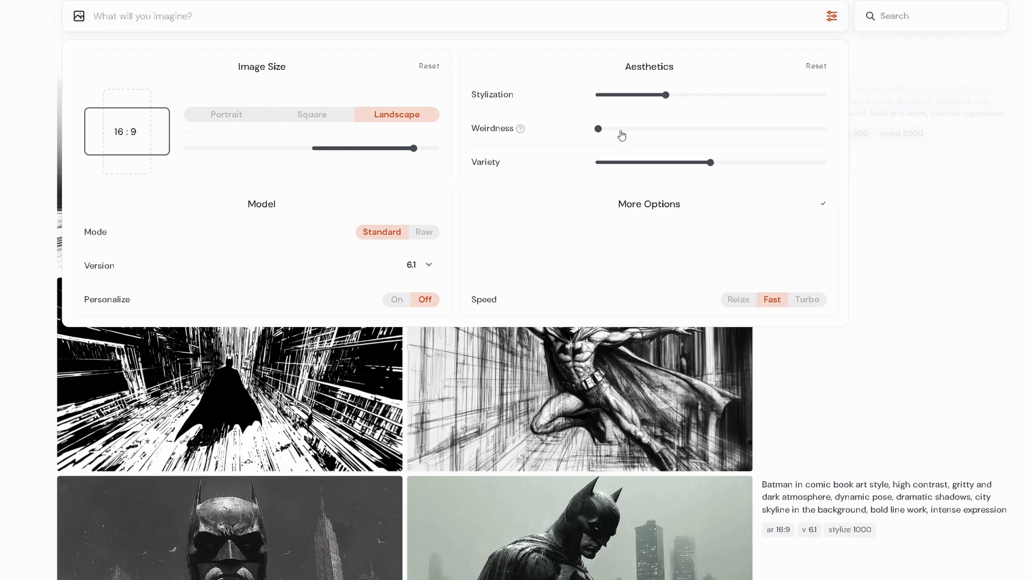
Set Variety to 100 and generate the Batman images.
drag(711, 161, 801, 176)
key(Return)
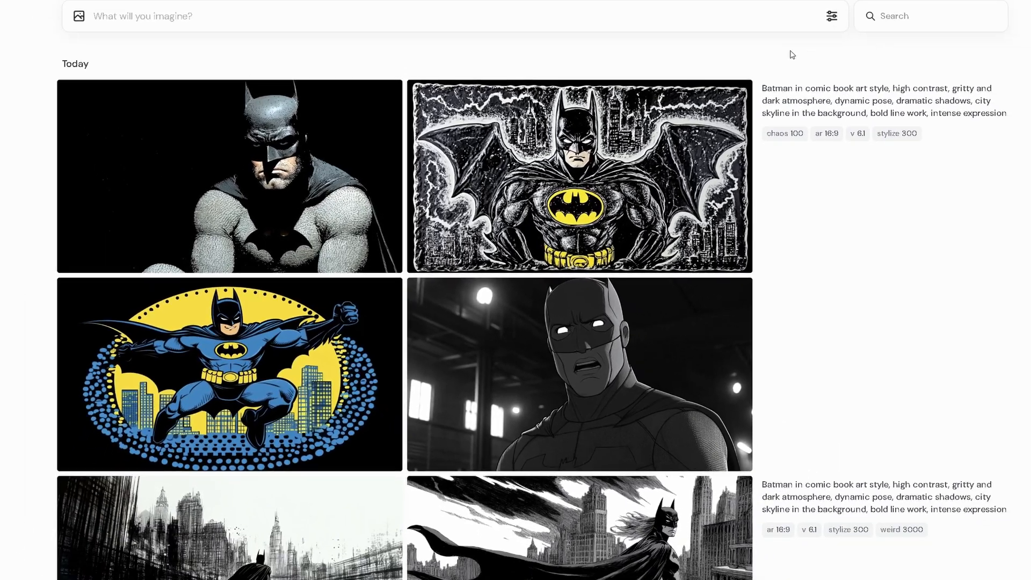
Set Variety back to 0, switch the model mode to Raw and lower Stylization to 0.
click(832, 18)
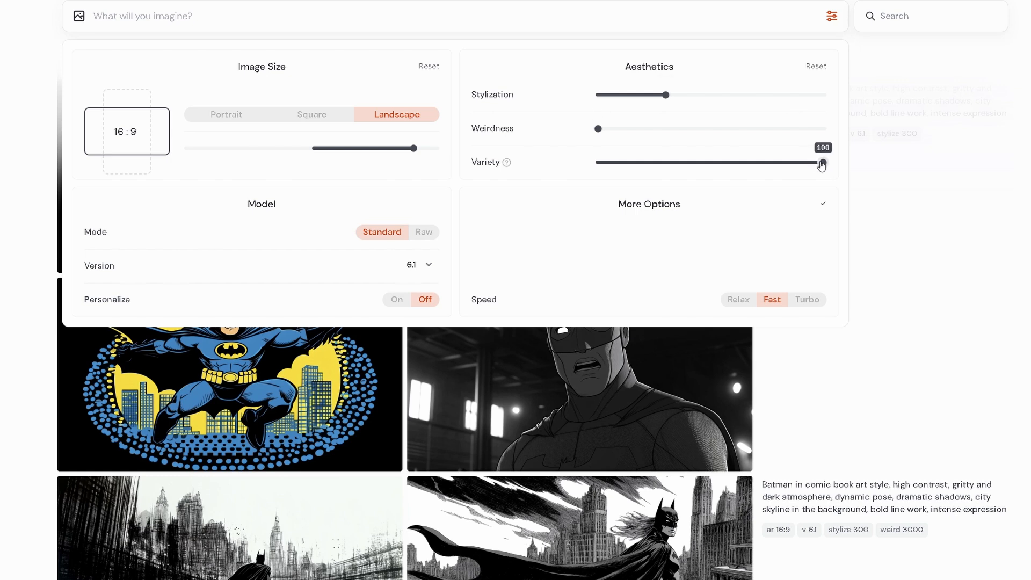
mouse_move(817, 168)
drag(817, 168, 589, 186)
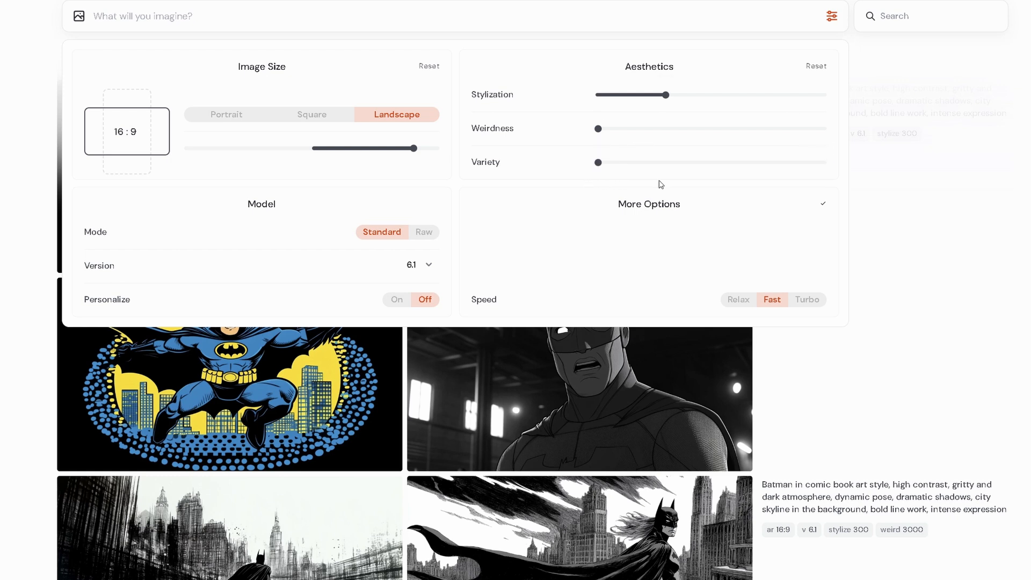
click(421, 232)
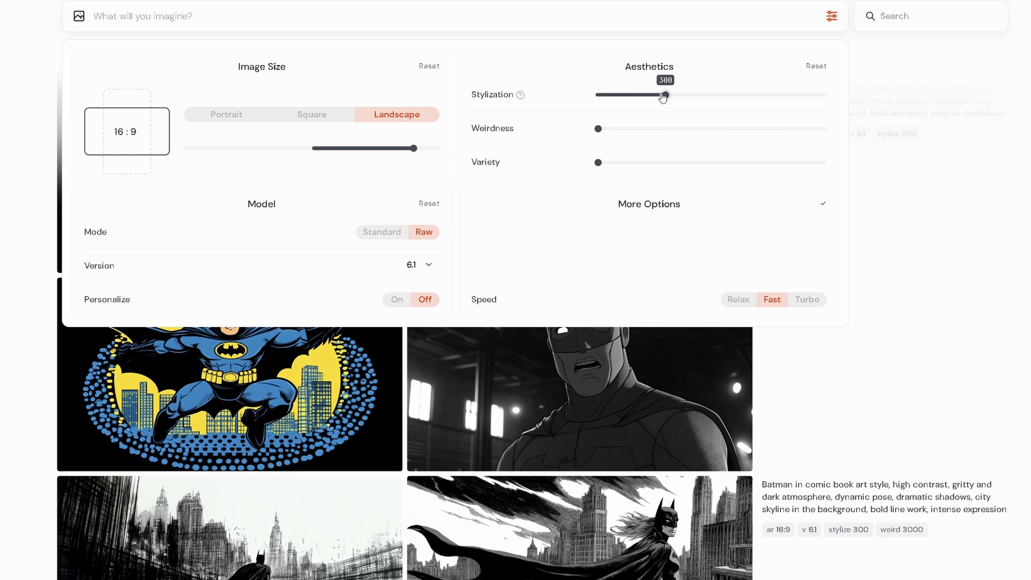
drag(666, 94, 541, 102)
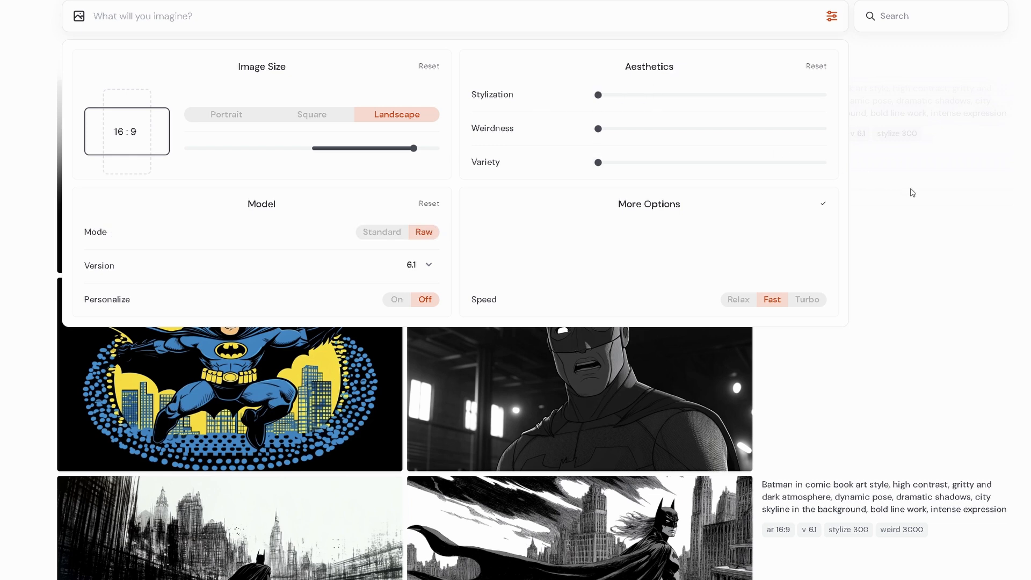
Reuse the Batman prompt text to generate images with the current settings, and rerun the same job for a second set.
scroll(790, 272, down, 10)
scroll(793, 271, up, 1)
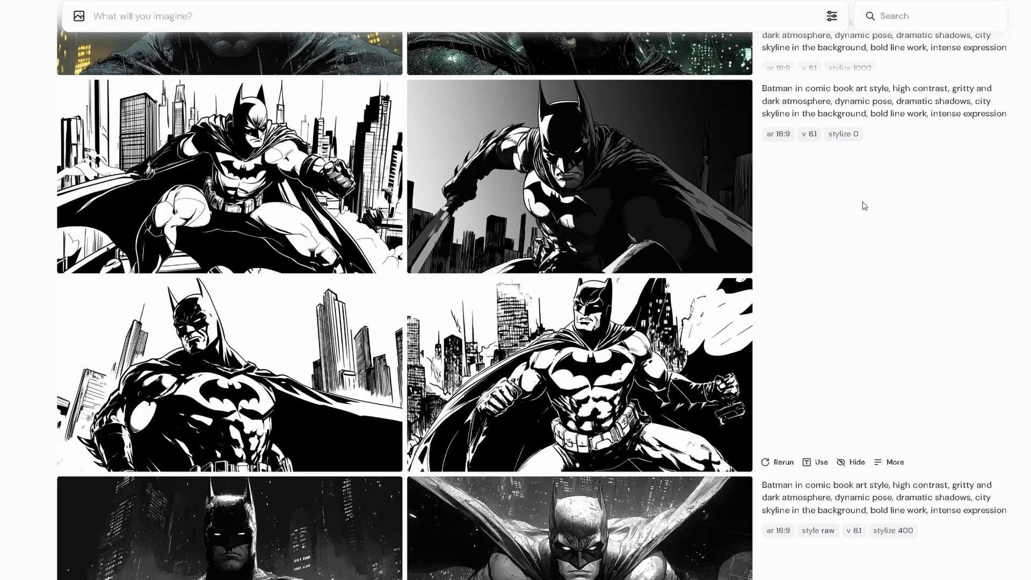
click(916, 111)
key(Return)
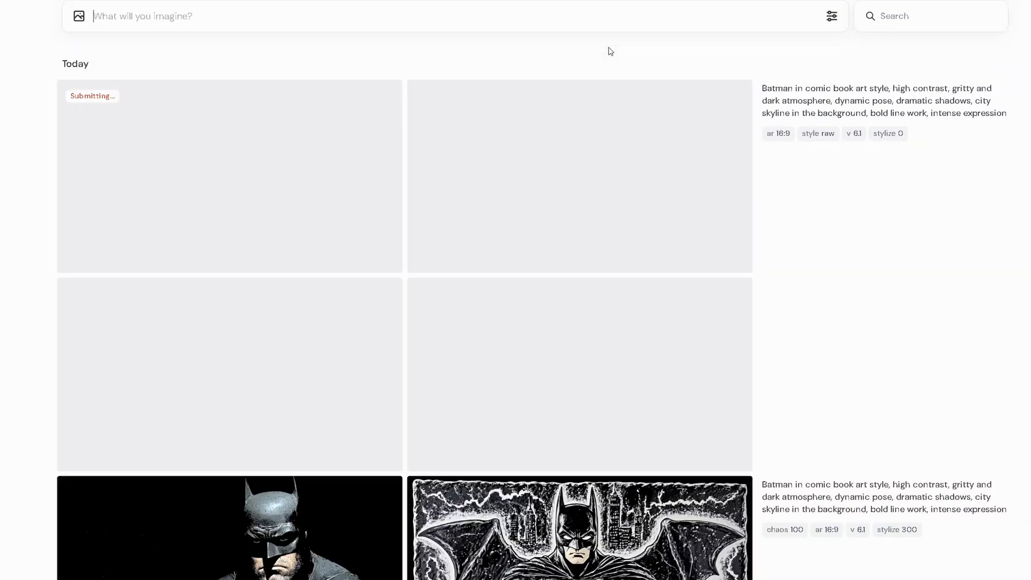
click(778, 464)
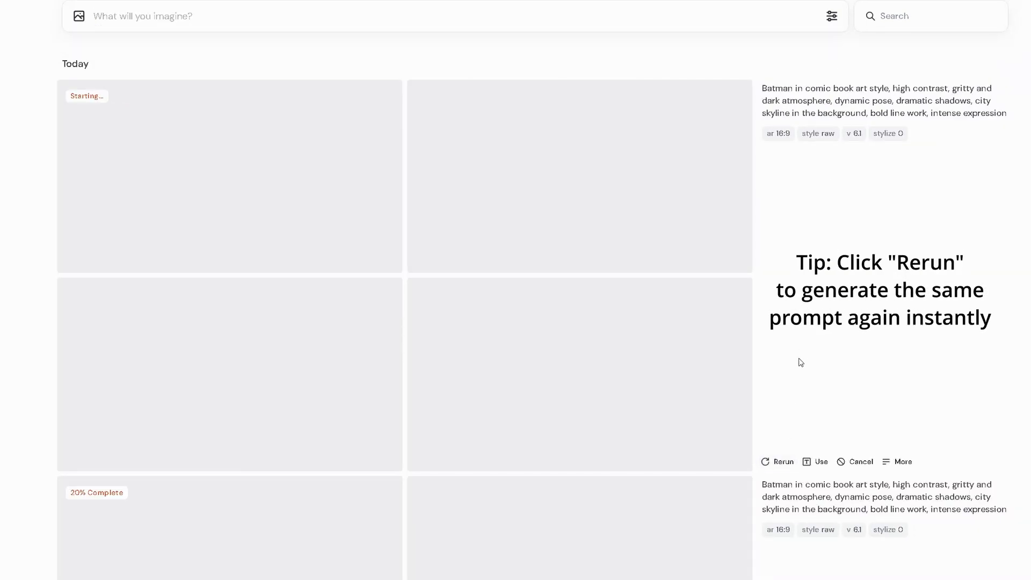
Review the two new sets of Batman images made in raw style with stylize 0.
scroll(804, 328, down, 3)
scroll(803, 323, down, 2)
scroll(804, 322, up, 5)
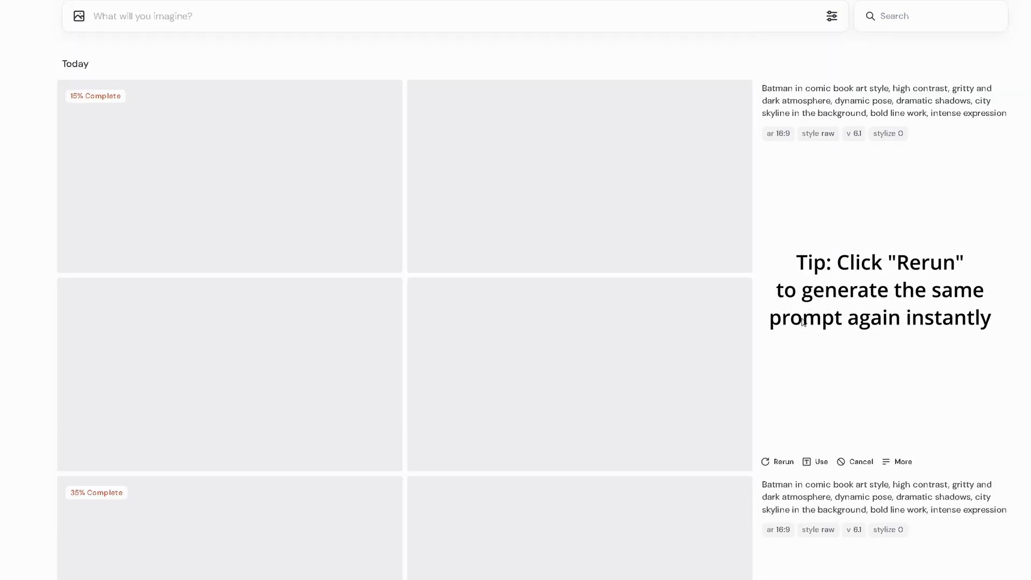
scroll(804, 322, down, 7)
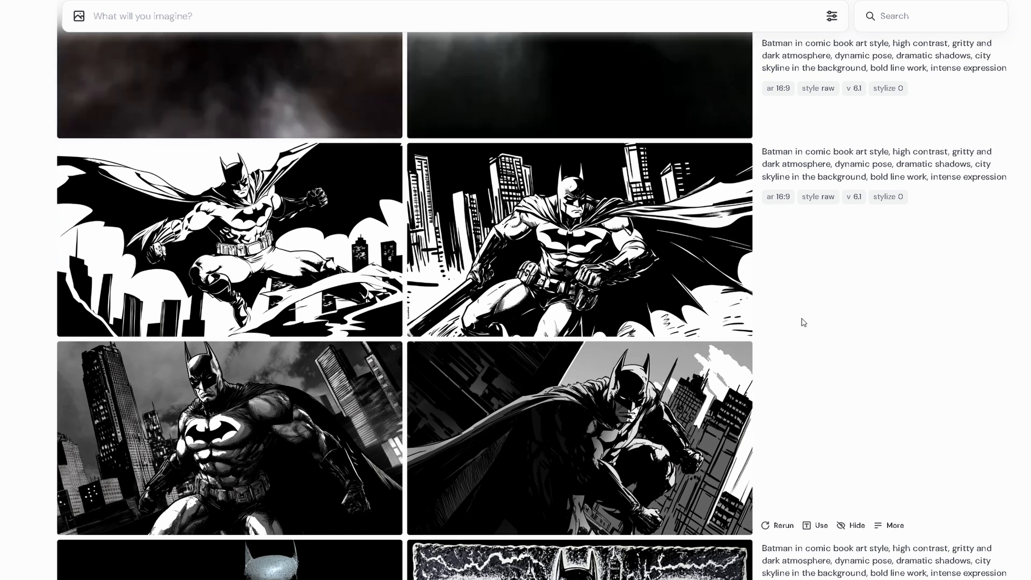
scroll(803, 323, up, 6)
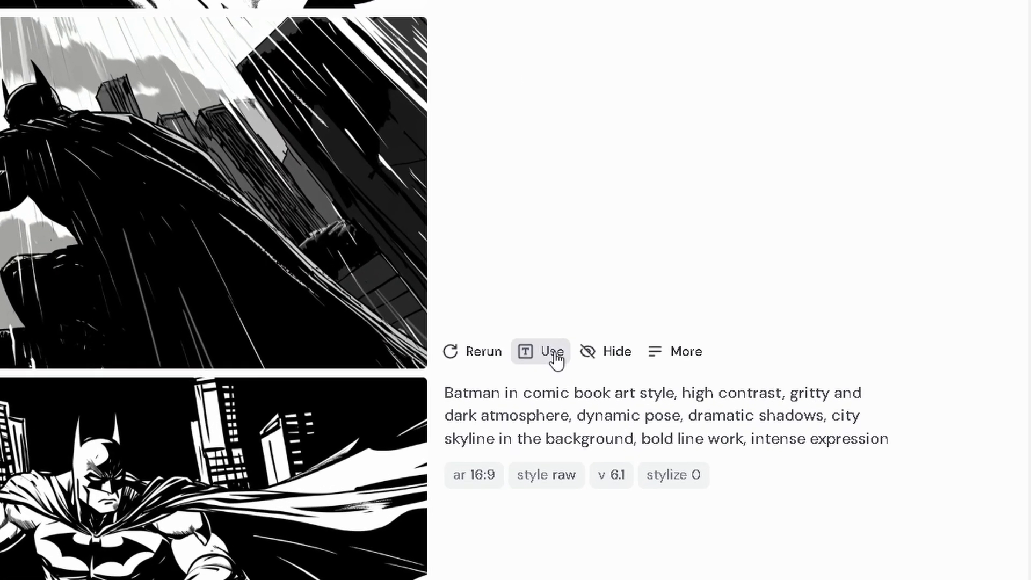
Look through the newest job's additional options for copying, reporting, downloading and opening in Discord, and close them.
click(674, 354)
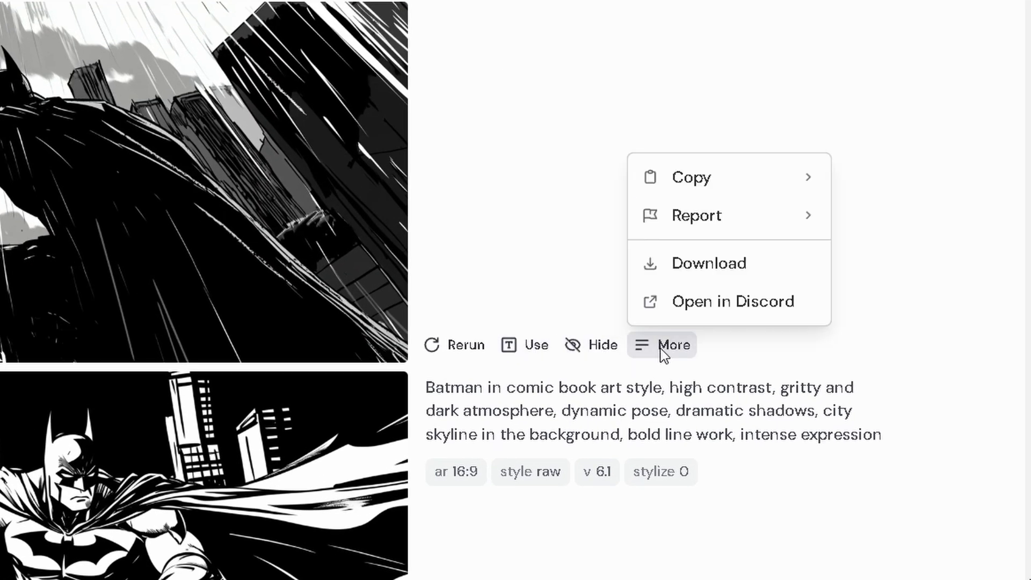
mouse_move(696, 191)
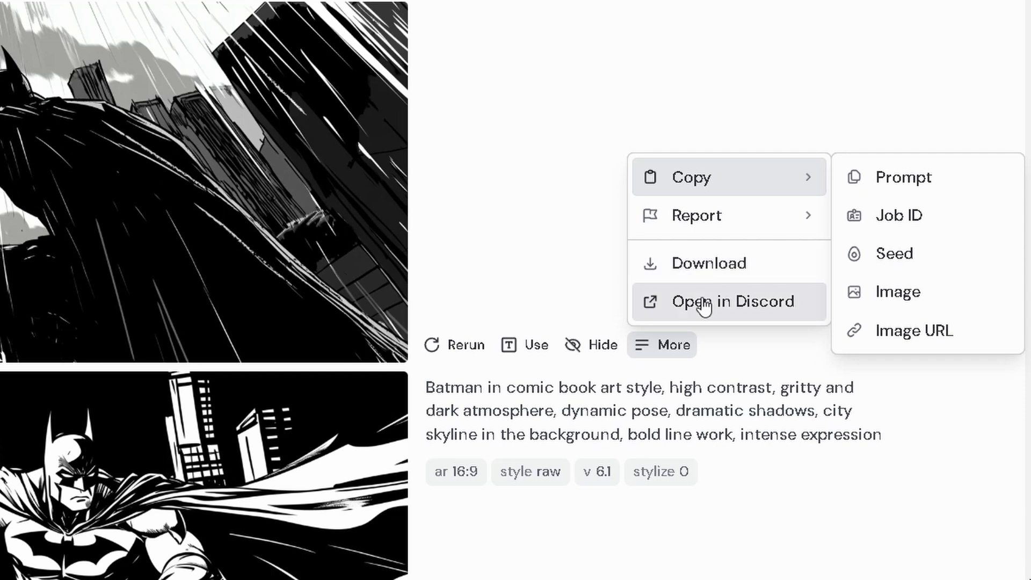
click(586, 295)
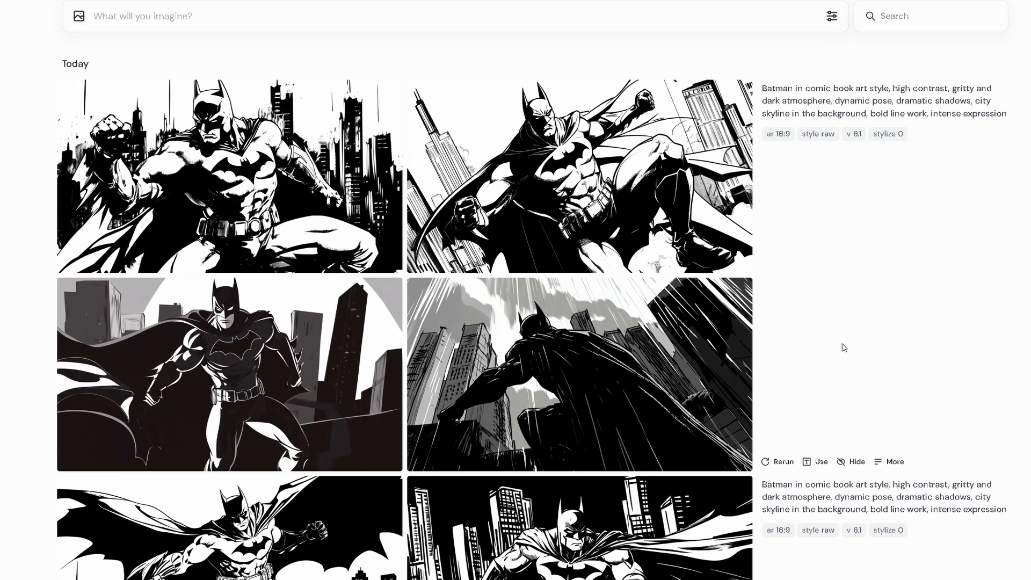
Reuse the Batman prompt with the parameters --ar 16:9 --stylize 1000 --v 6.1 and generate a new set while Raw mode is active.
scroll(844, 348, down, 1)
scroll(844, 348, down, 15)
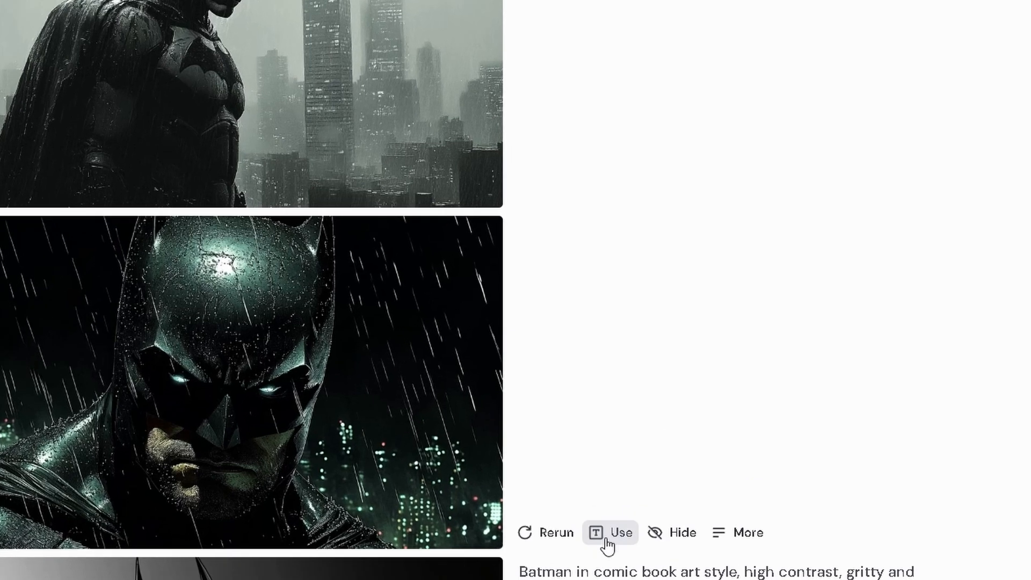
click(607, 540)
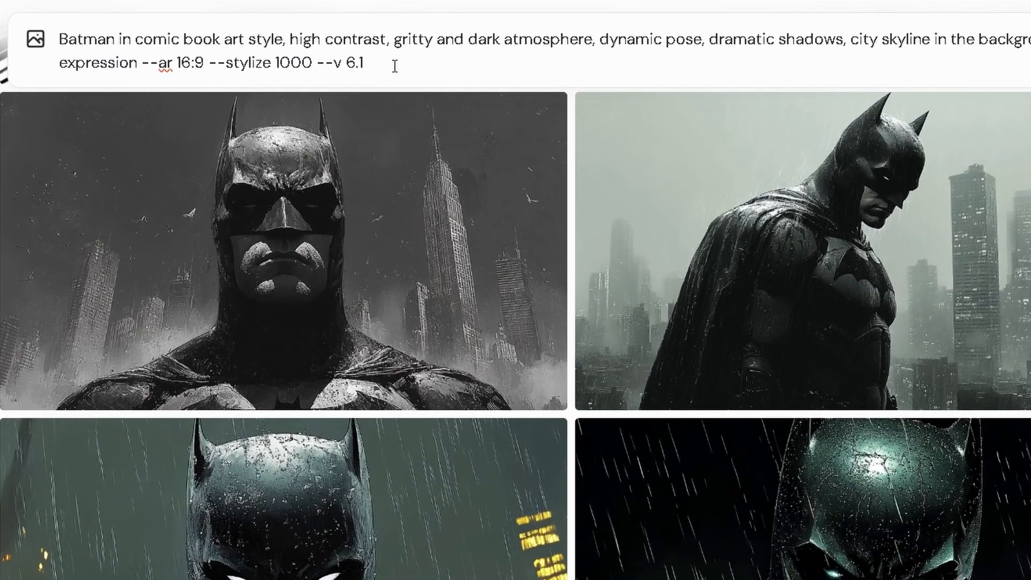
click(1002, 44)
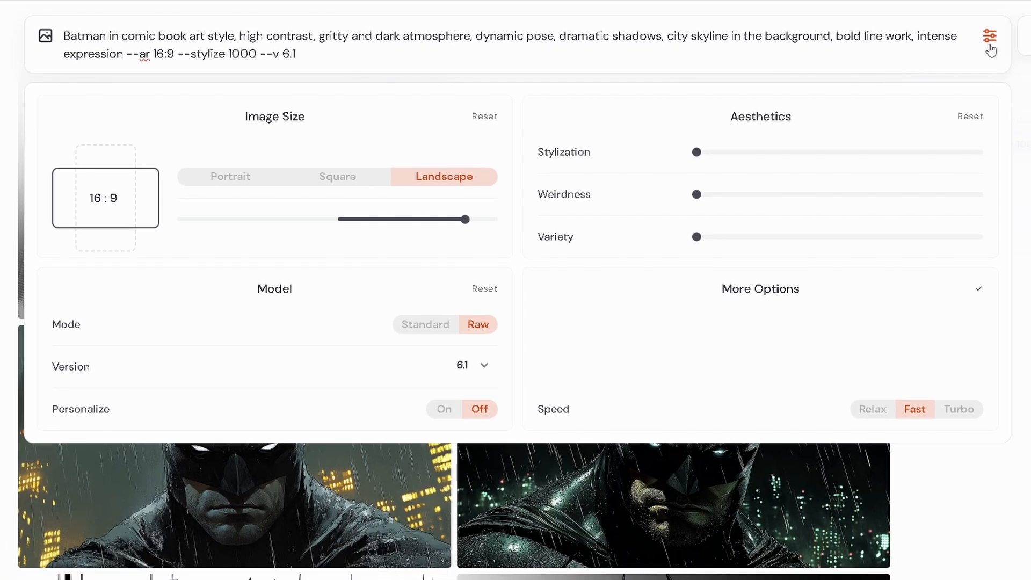
click(990, 48)
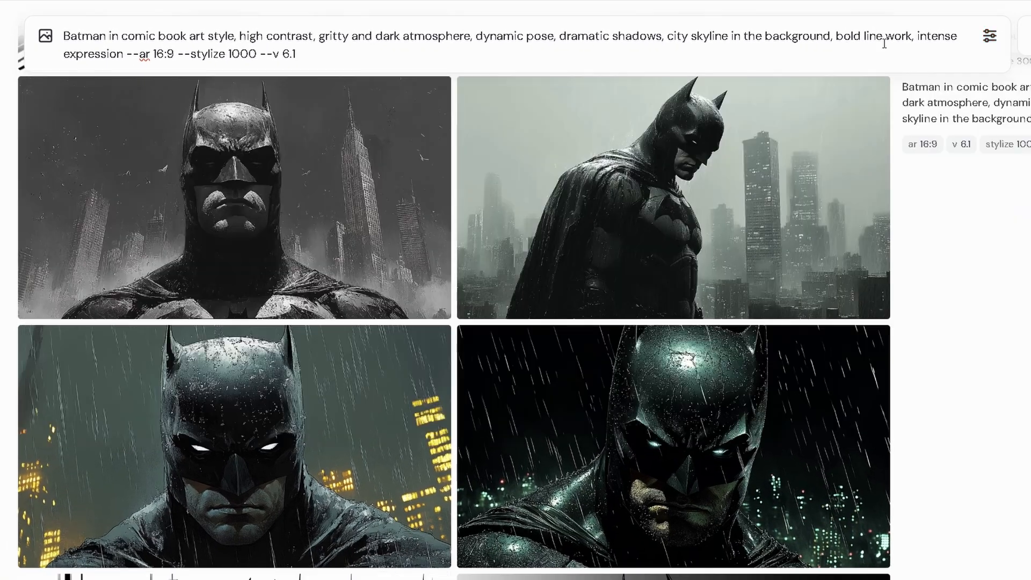
key(Return)
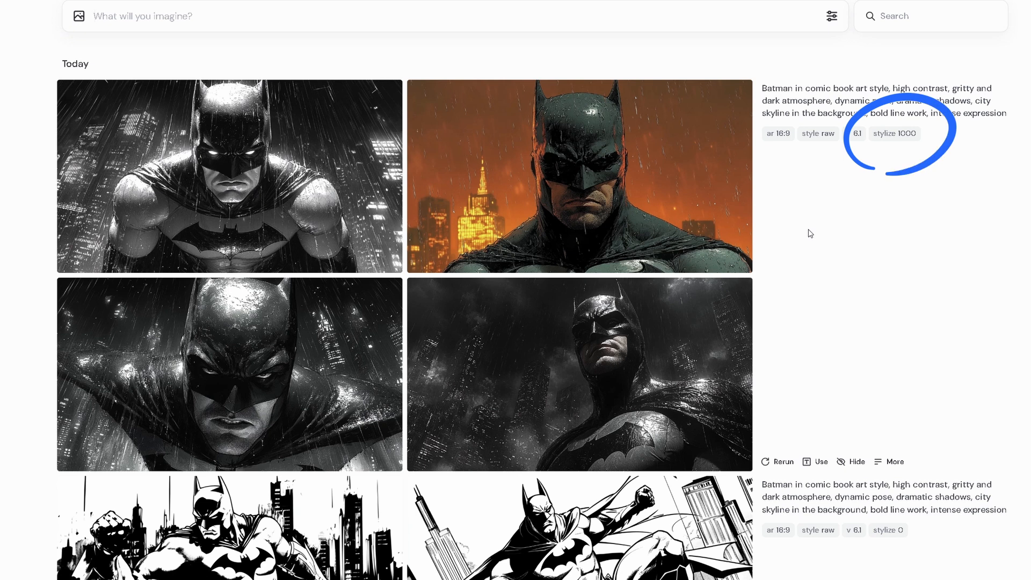
click(833, 17)
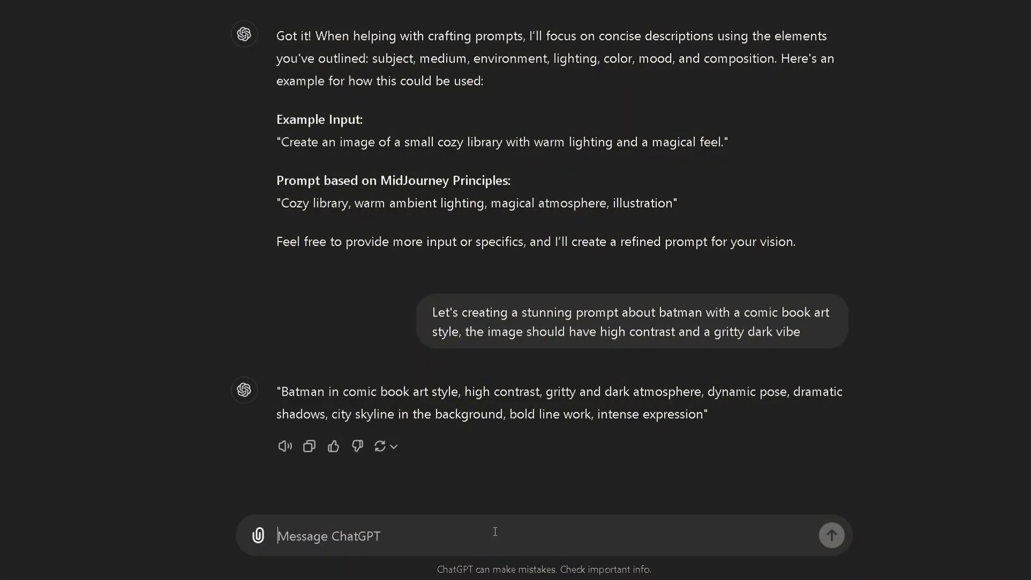
Ask ChatGPT to "Create a new prompt about a unicorn, this is for a cool video so don't make me look stupid".
text(Create a new prompt about a unicorn,)
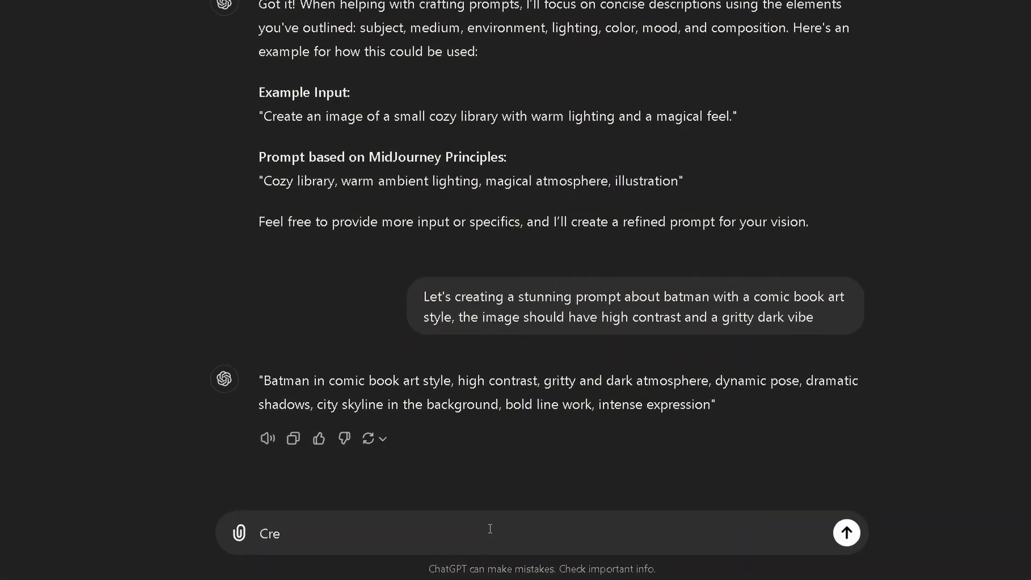
text( this is for a cool video so don't make me look )
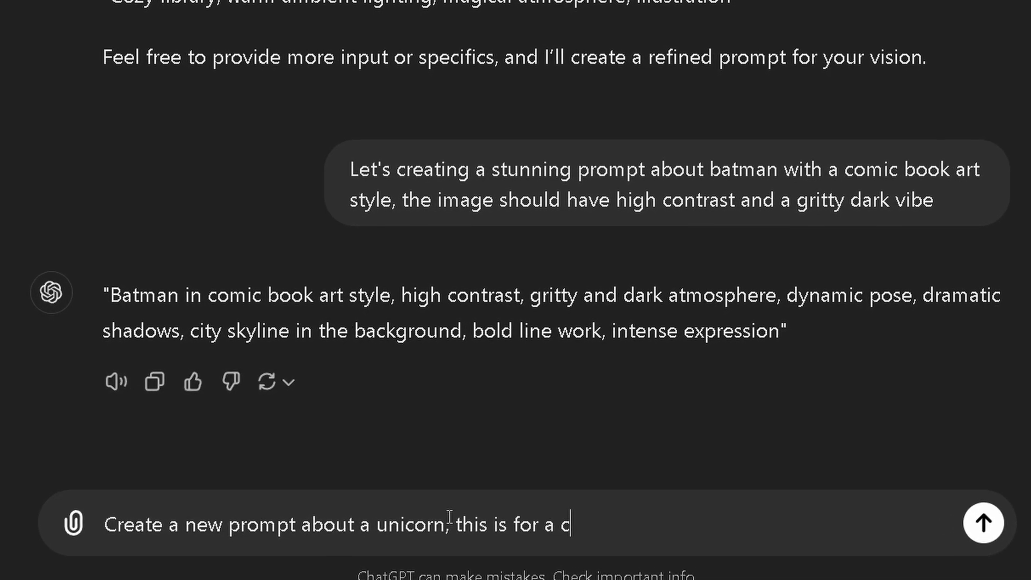
text(stupid)
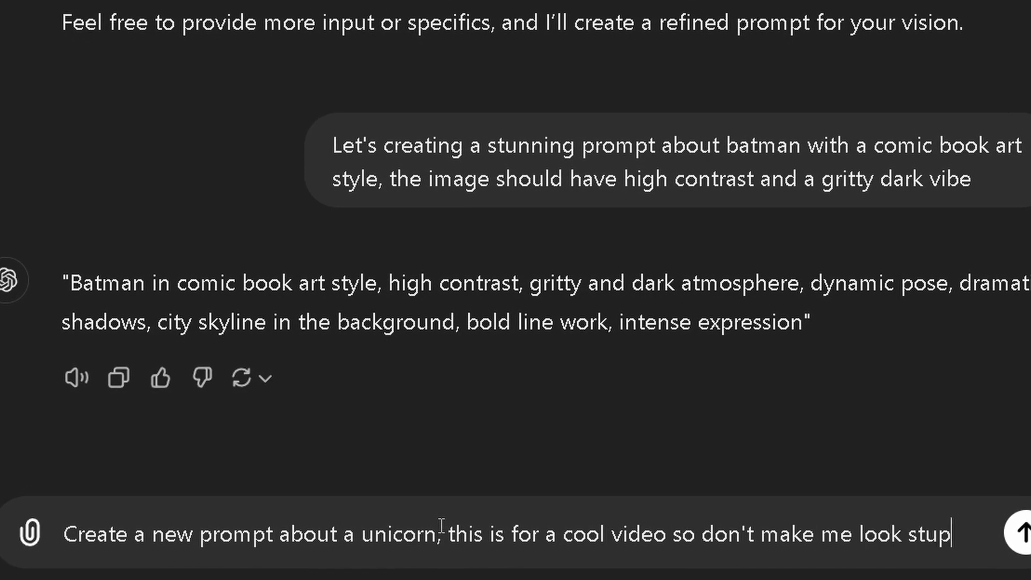
key(Return)
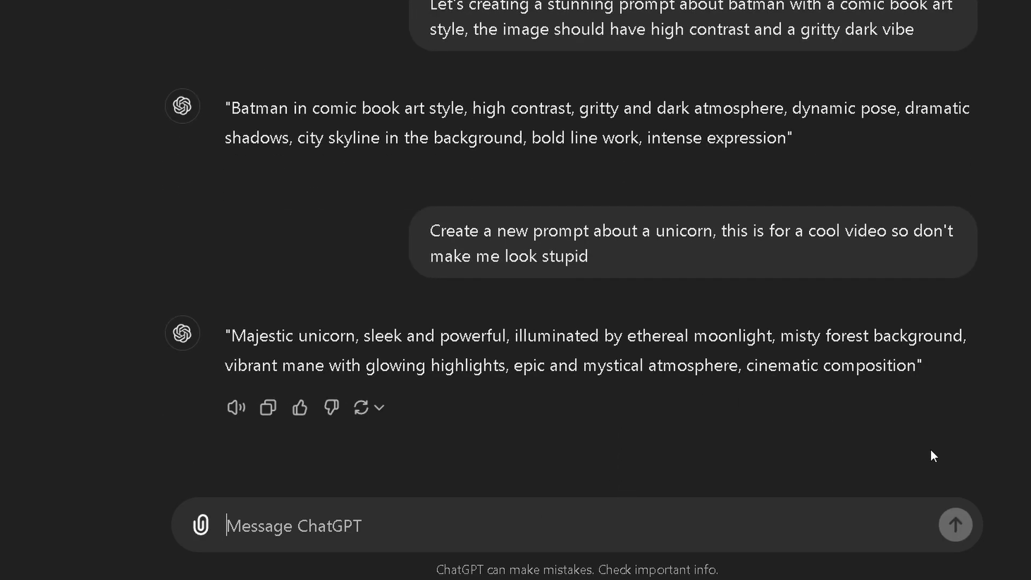
Copy ChatGPT's majestic unicorn prompt without its quotation marks and paste it as the new Midjourney prompt.
drag(914, 366, 207, 347)
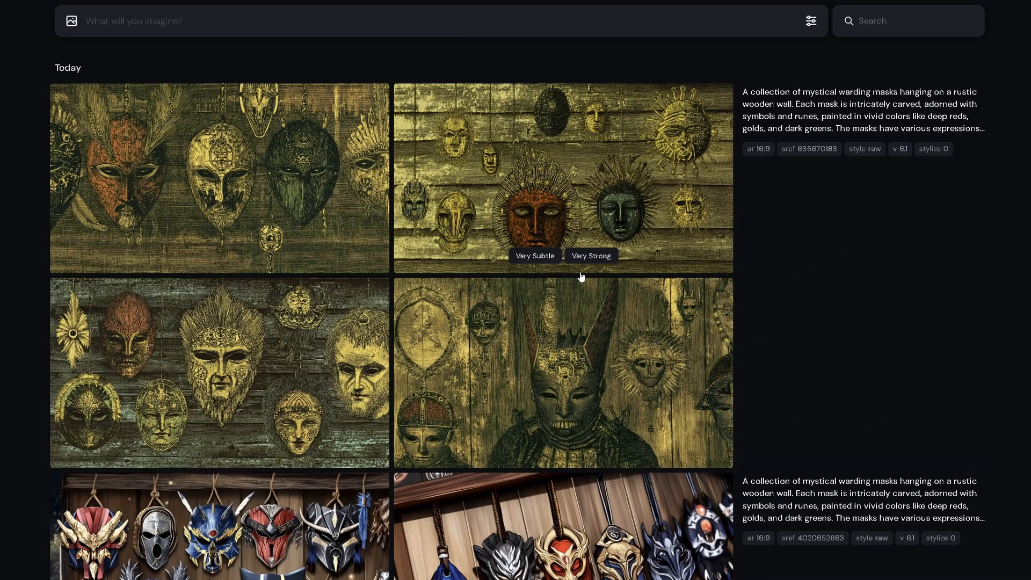
click(325, 42)
key(ctrl+v)
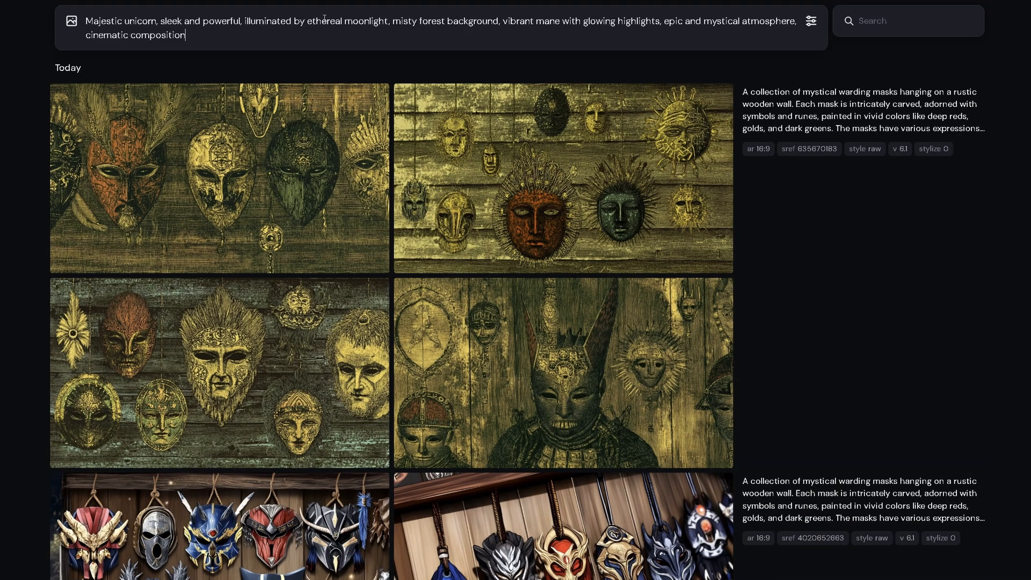
Set stylization to 300, weirdness to 300 and variety to 20, and generate the unicorn images.
click(811, 21)
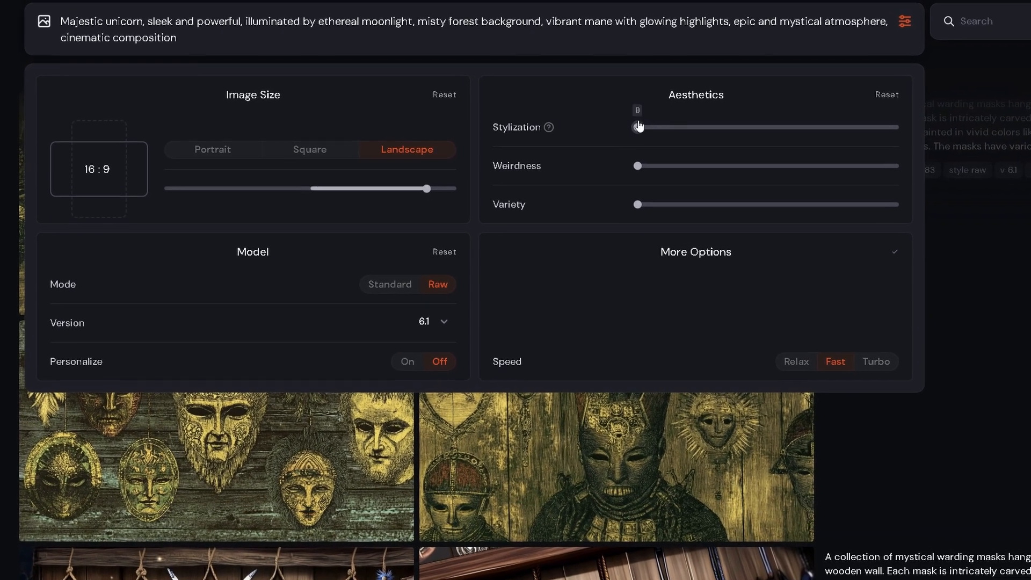
drag(638, 125, 716, 127)
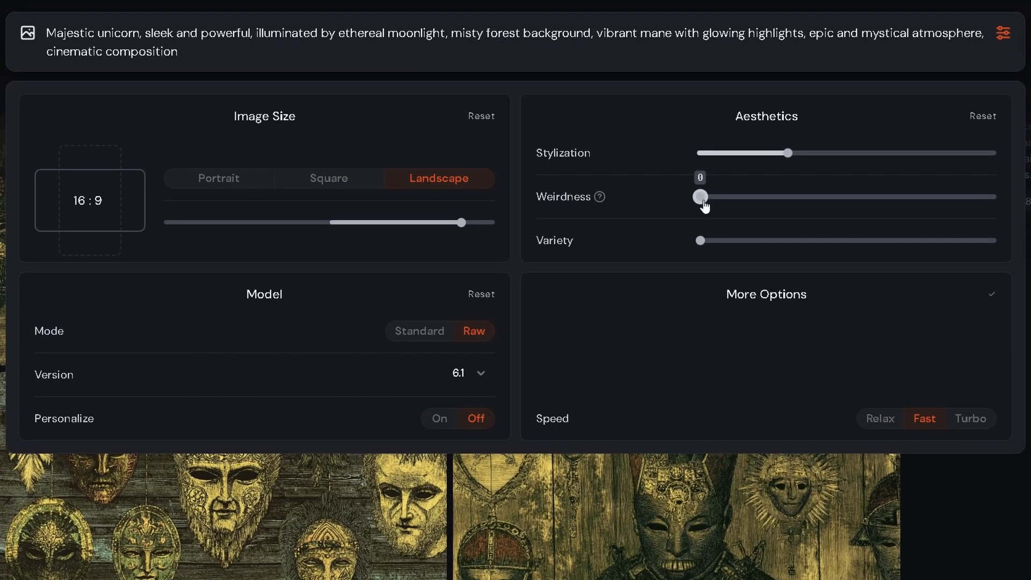
drag(702, 201, 729, 198)
drag(701, 243, 748, 244)
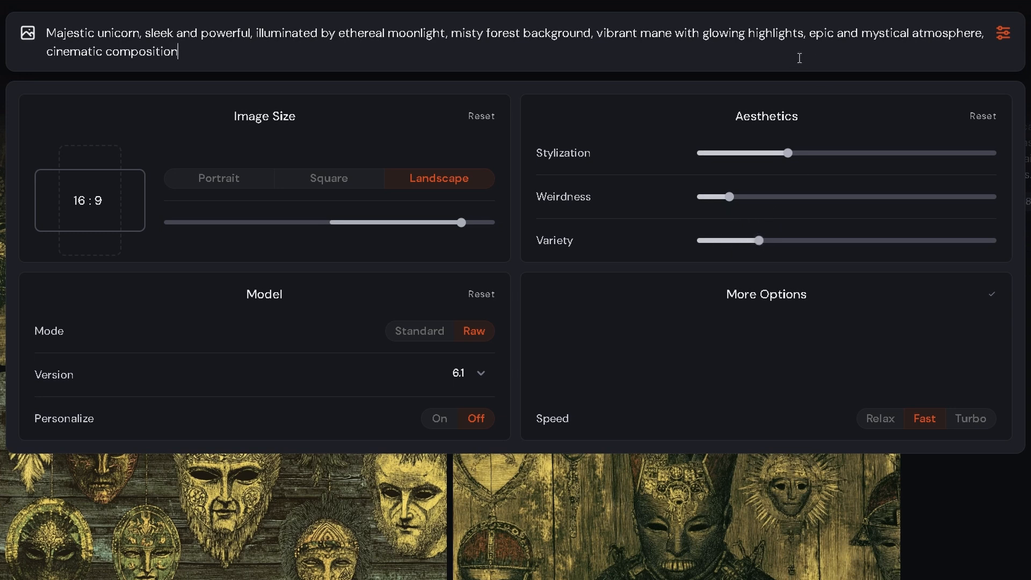
key(Return)
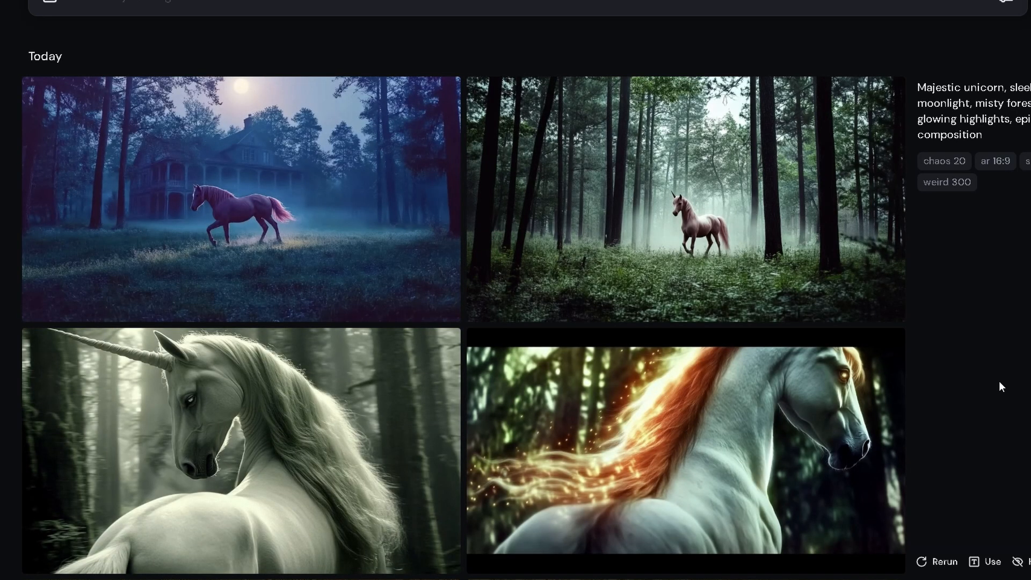
Set weirdness, stylization and variety back to 0 and close the image settings.
mouse_move(602, 133)
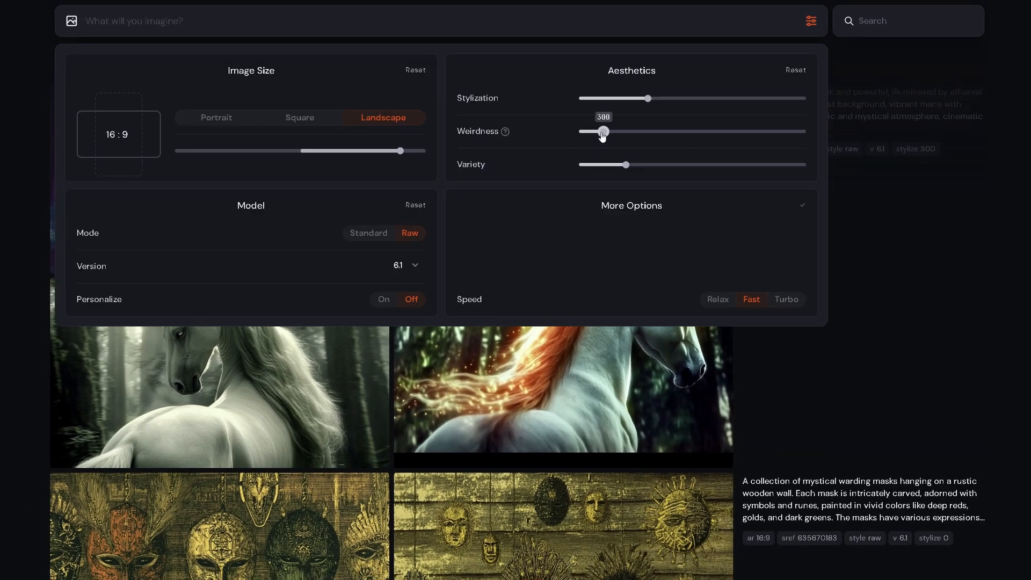
drag(602, 133, 581, 131)
drag(647, 99, 582, 99)
drag(626, 165, 581, 165)
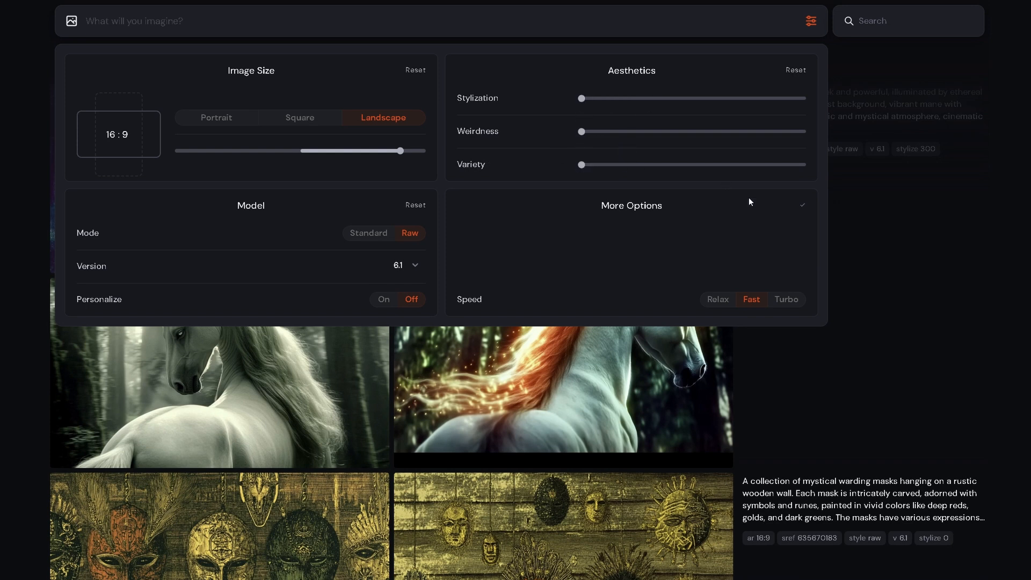
click(902, 64)
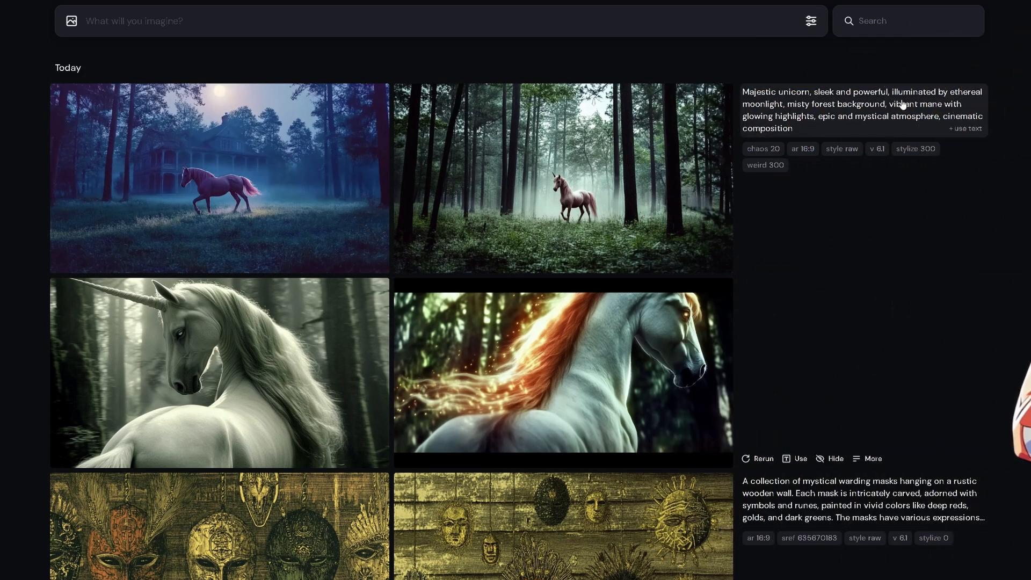
Reuse the unicorn prompt text and append a stylize permutation beginning with --stylize {0, 250, 500.
click(903, 104)
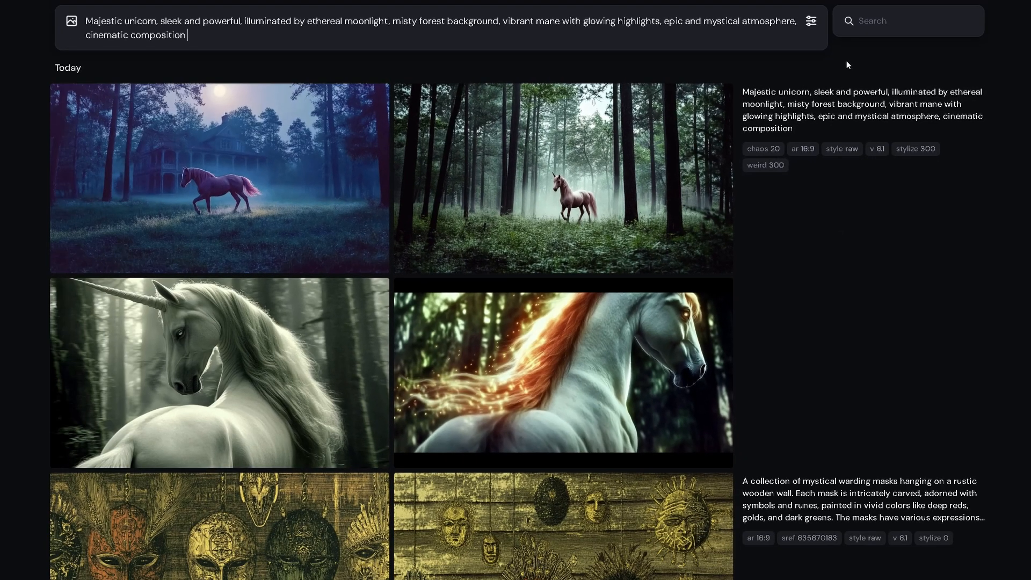
text(--)
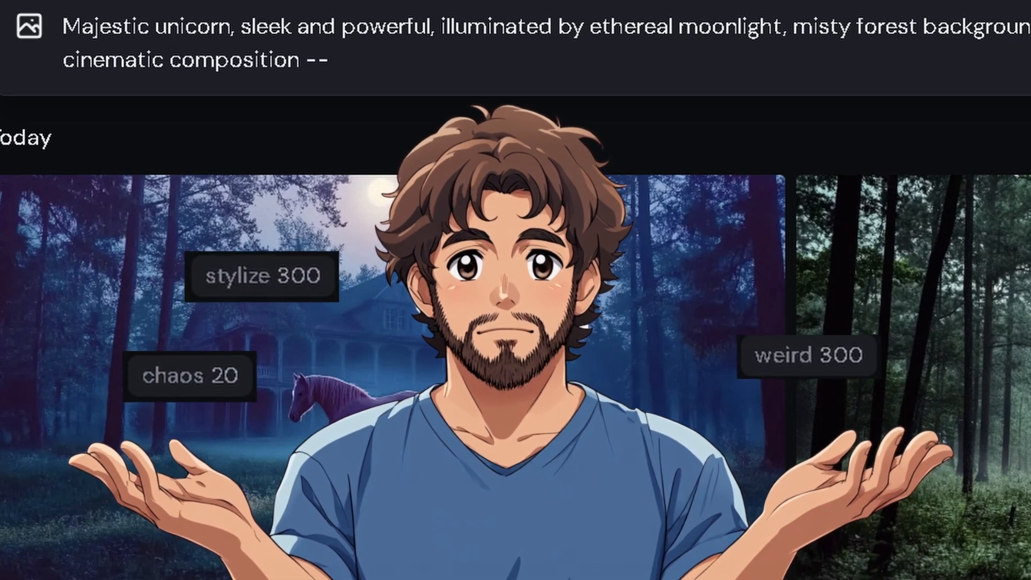
text(stylize)
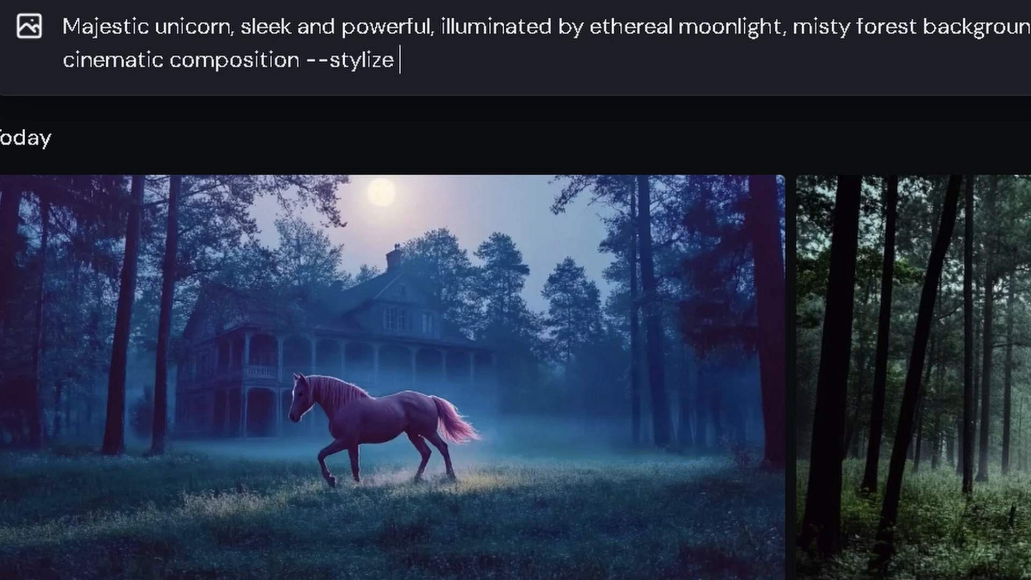
text({0, 25)
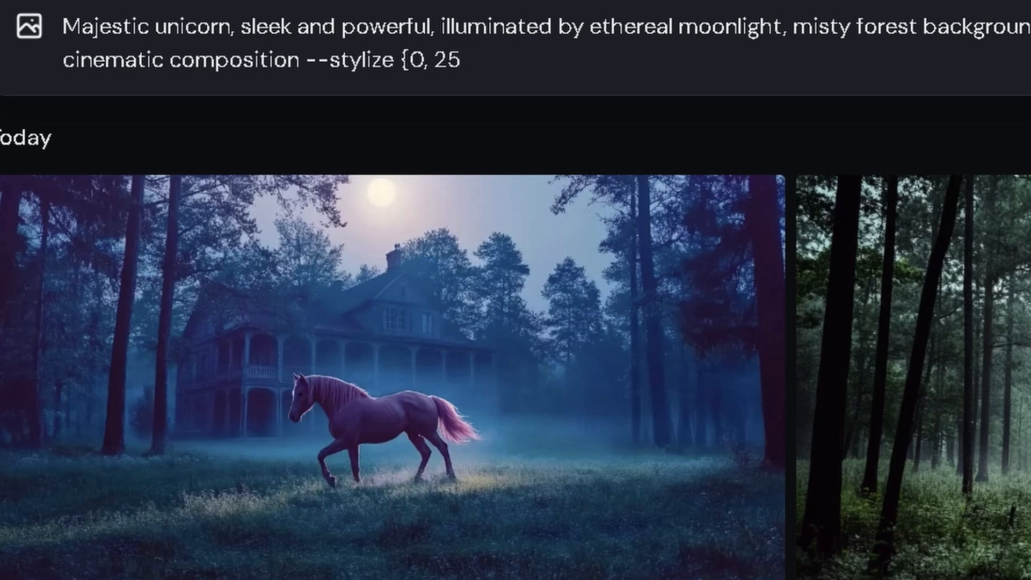
text(, 0)
text(, 500)
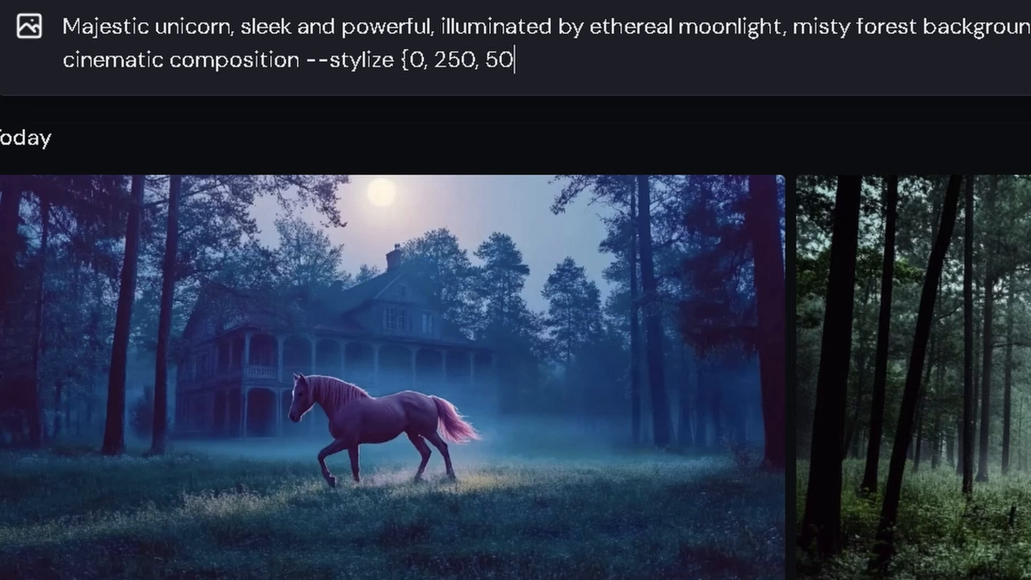
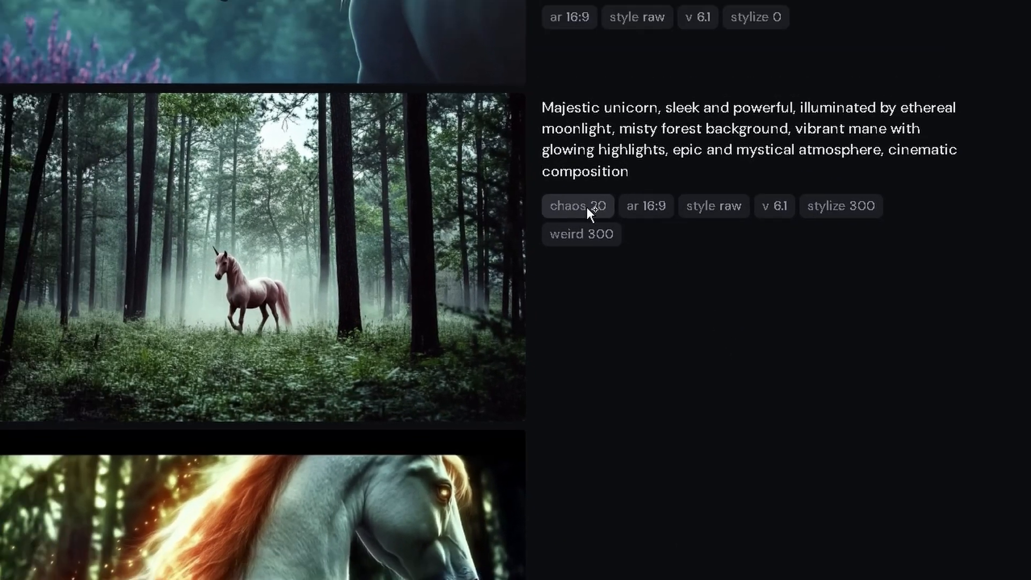
Reuse the first unicorn job's chaos parameter in the prompt and expand it to --chaos {20, 40, 60}.
click(531, 196)
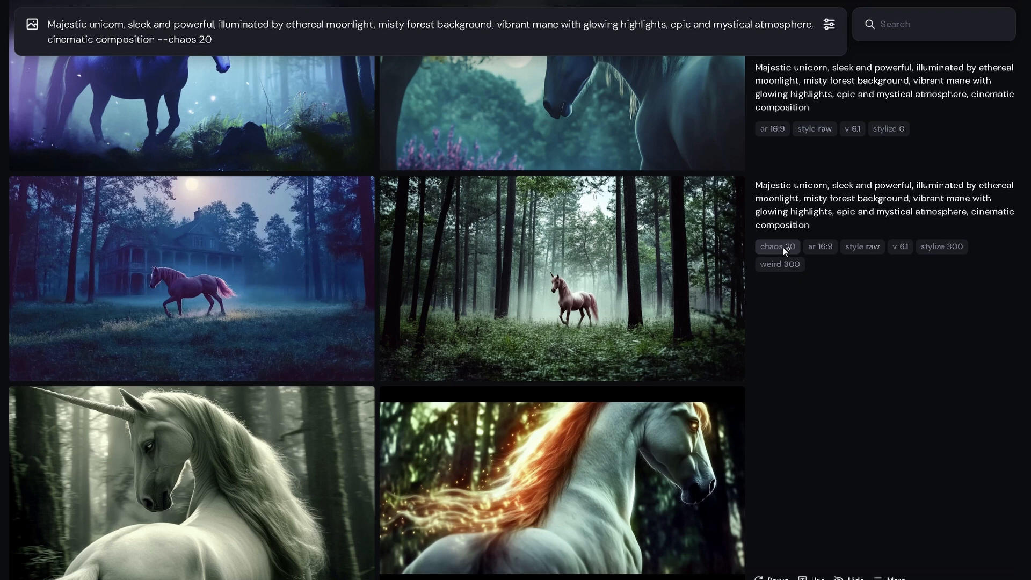
click(198, 40)
text({)
key(Right)
key(Right)
text(, 40)
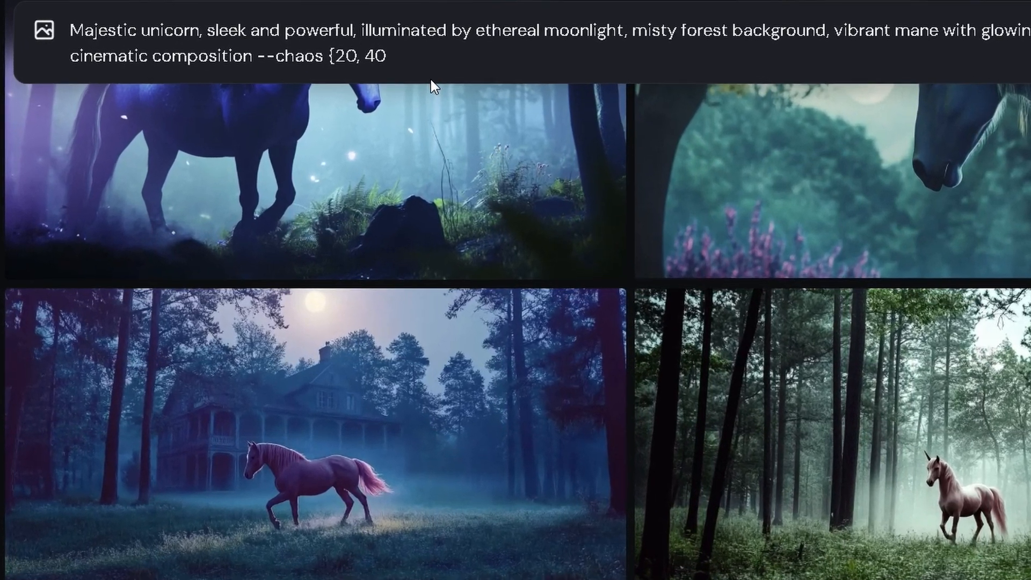
text(, 60})
Replace the prompt's chaos parameter with --weird {300, 500}, and clear the prompt without generating it.
click(259, 56)
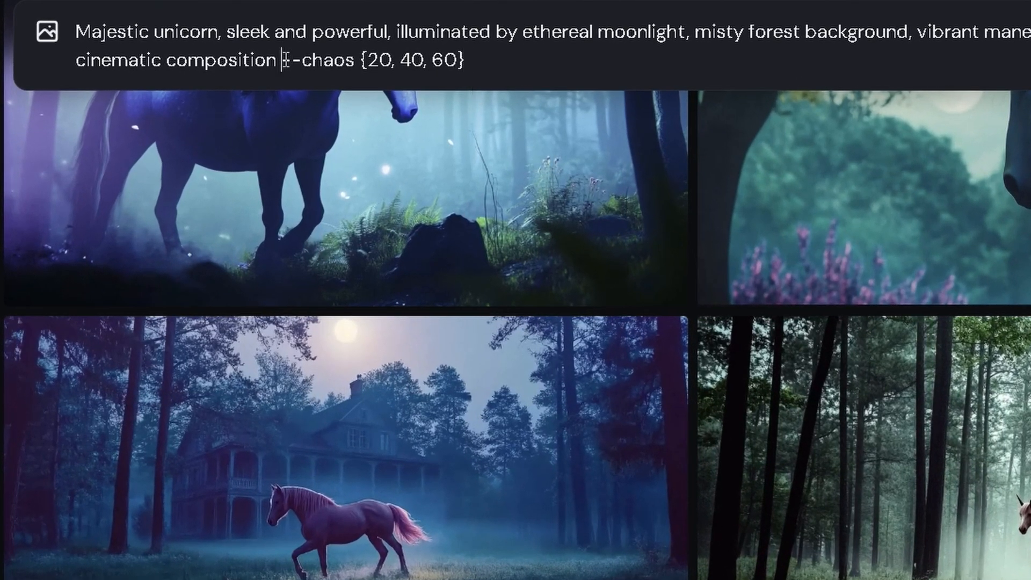
key(shift+End)
key(BackSpace)
text(--weird 300)
key(Left)
key(Left)
key(Left)
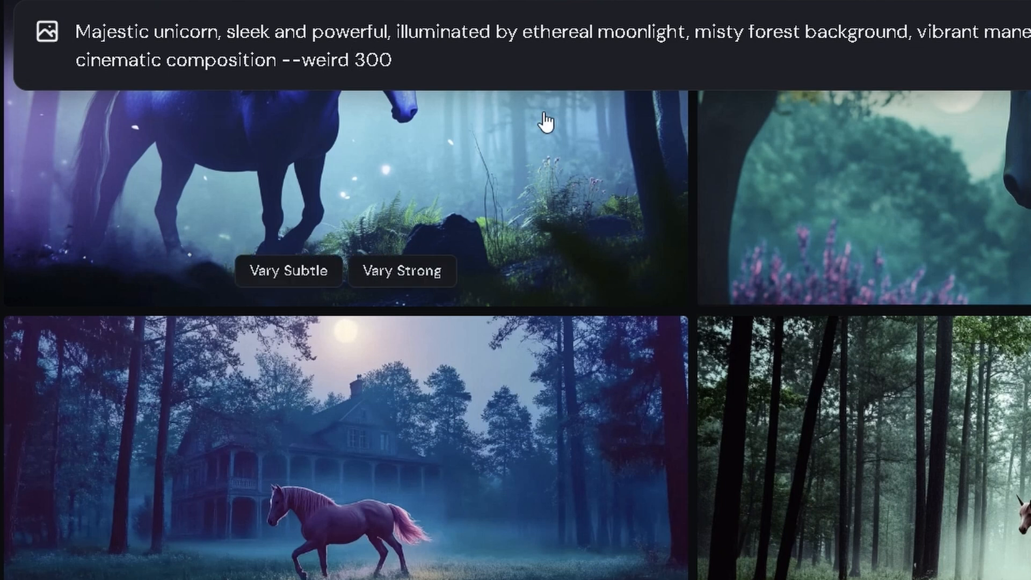
text({)
key(Right)
key(Right)
key(Right)
text(, 500})
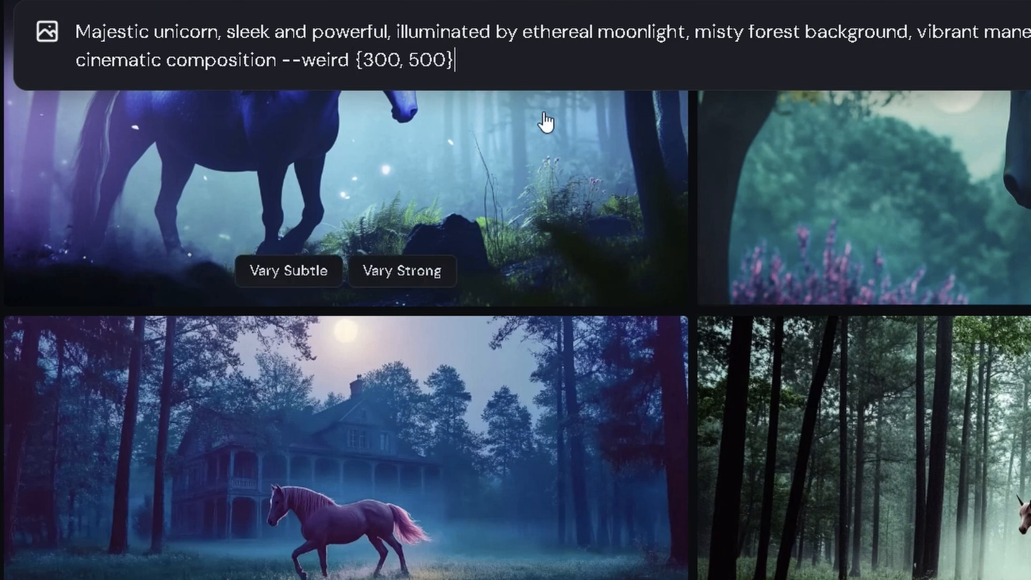
key(ctrl+a)
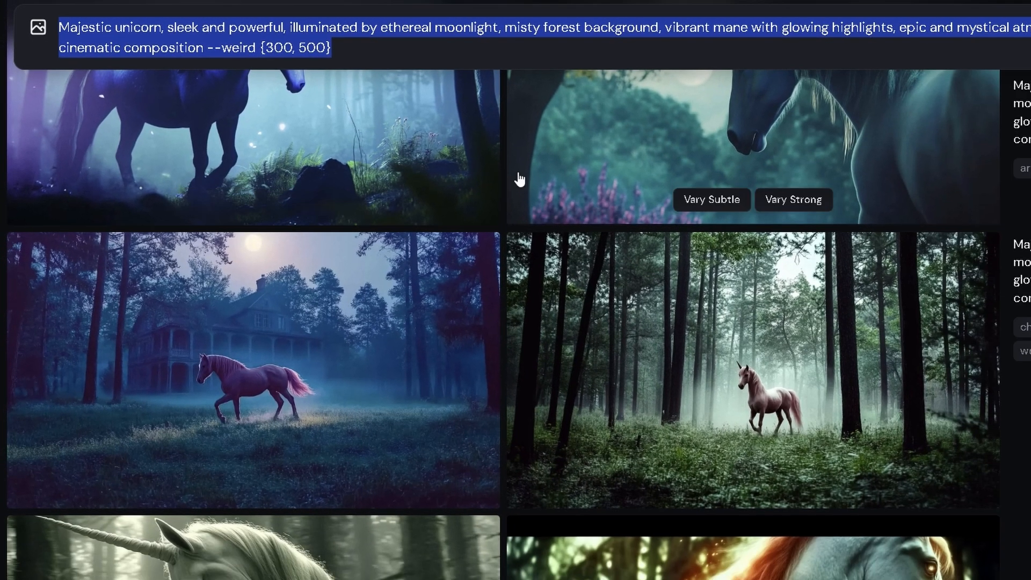
key(Return)
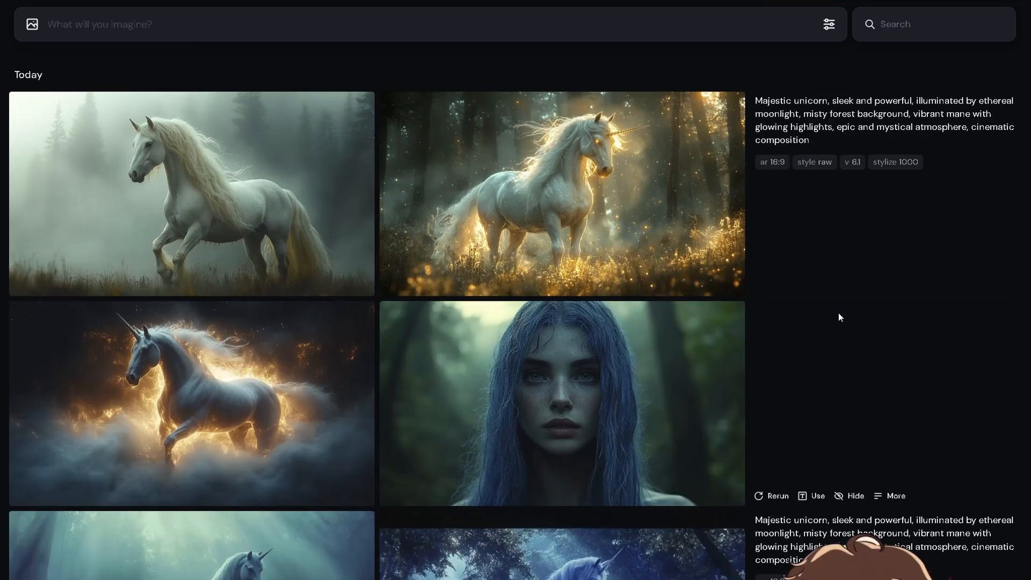
Compare the unicorn image sets generated with the different stylize values.
scroll(840, 313, down, 5)
scroll(376, 312, down, 15)
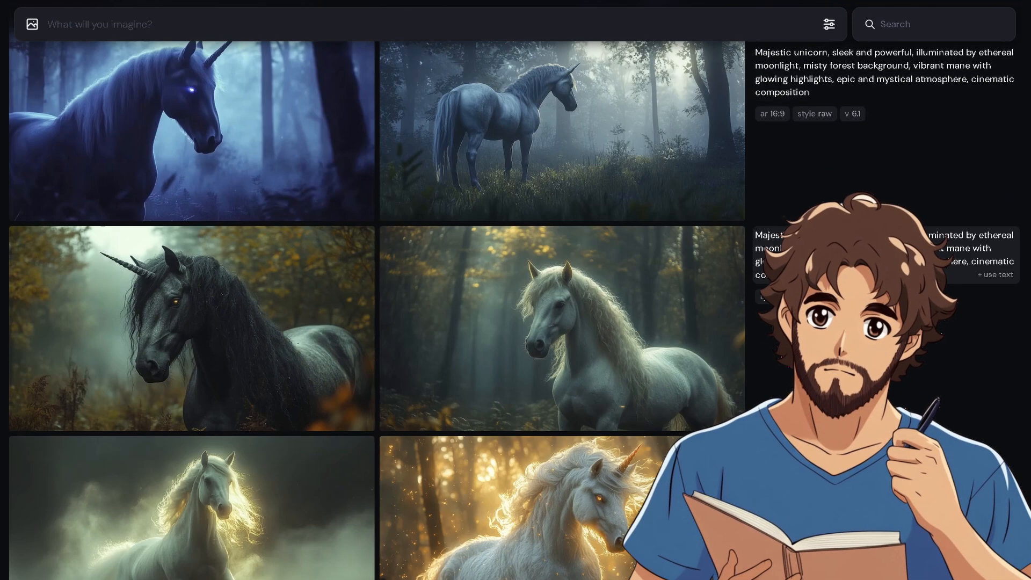
scroll(376, 311, down, 1)
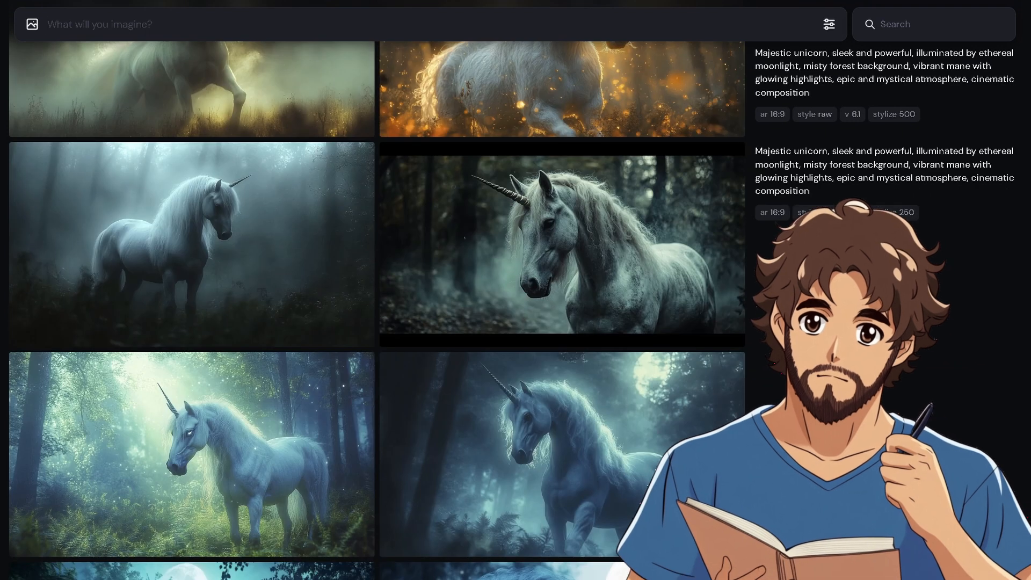
scroll(376, 312, up, 18)
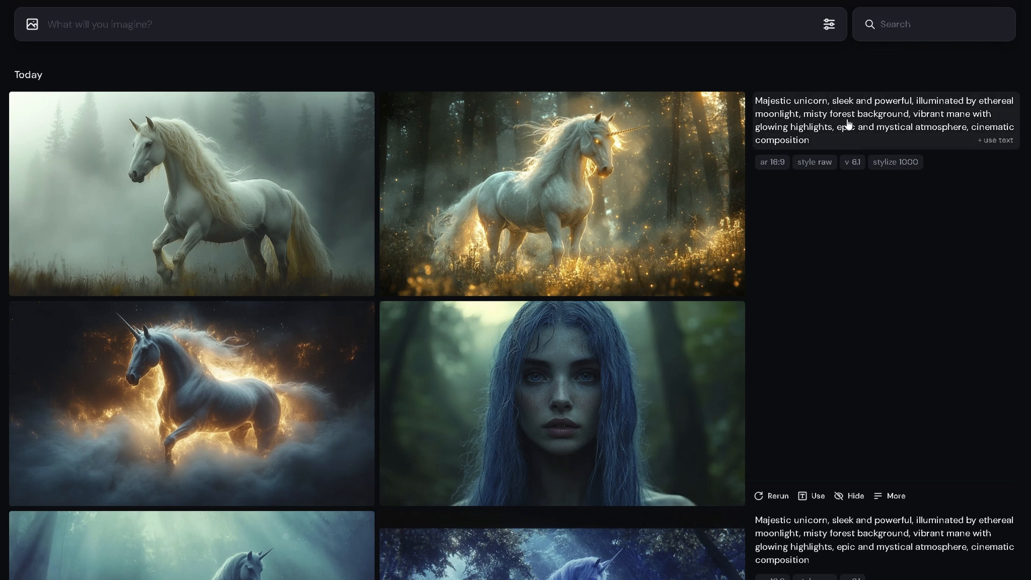
Reuse the unicorn prompt text with --sref random appended and generate a new set of images.
click(795, 124)
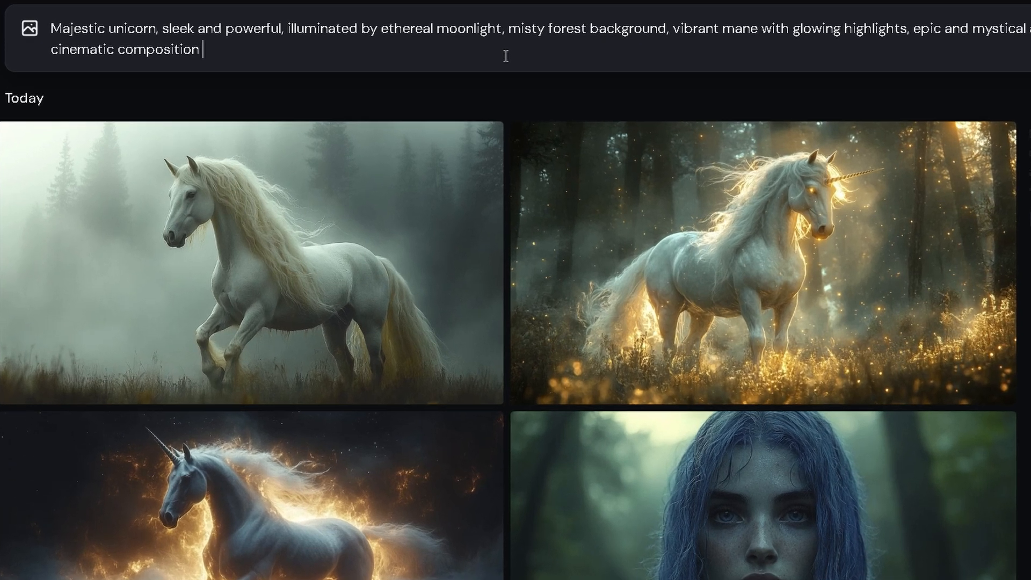
text(--sref random)
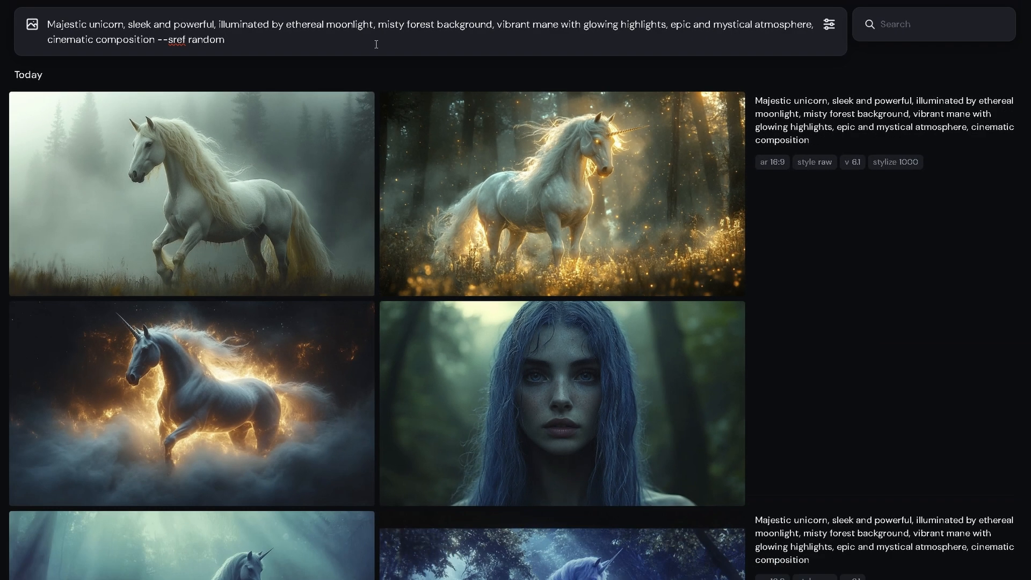
key(Return)
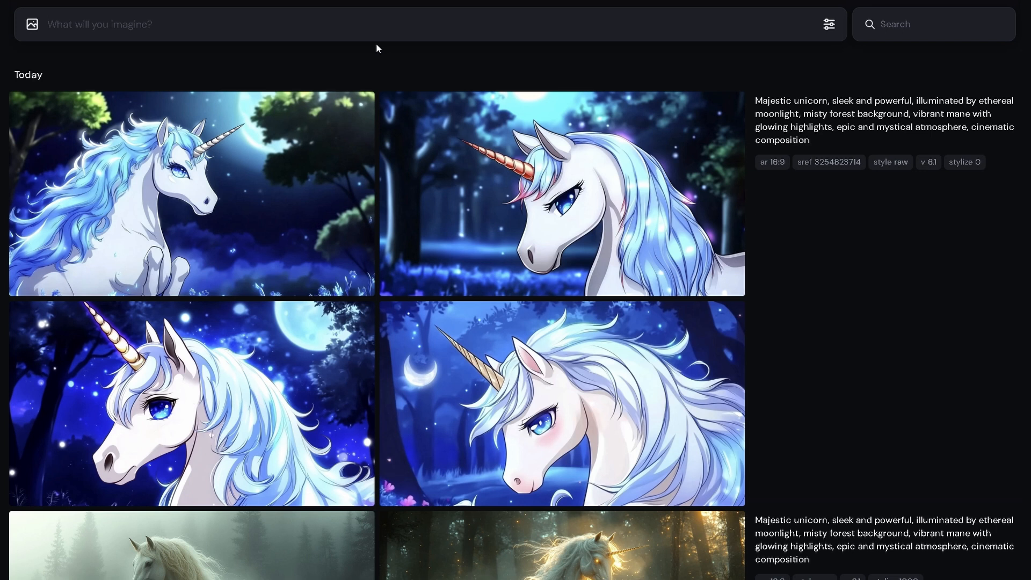
Reuse the unicorn prompt text with --sref random --repeat 4 appended and generate the repeated image sets.
click(838, 129)
text(--sref random)
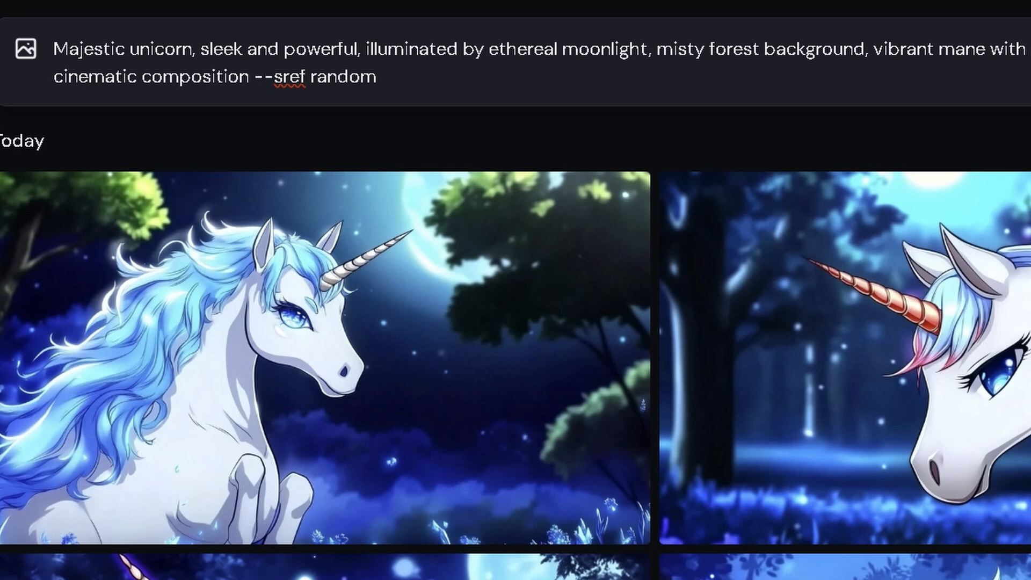
text(--repreat)
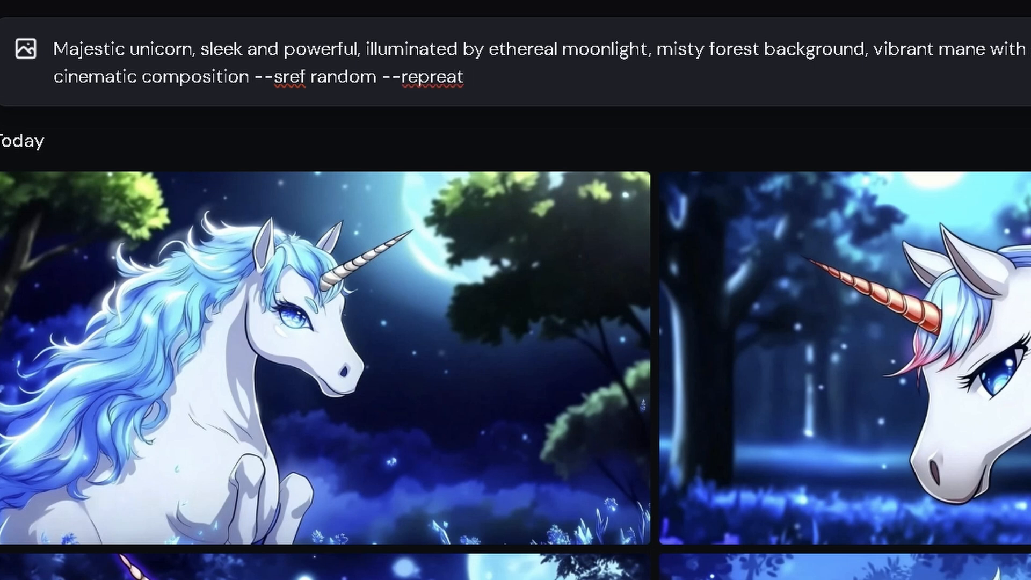
key(BackSpace)
key(BackSpace)
key(BackSpace)
key(BackSpace)
text(eat 4)
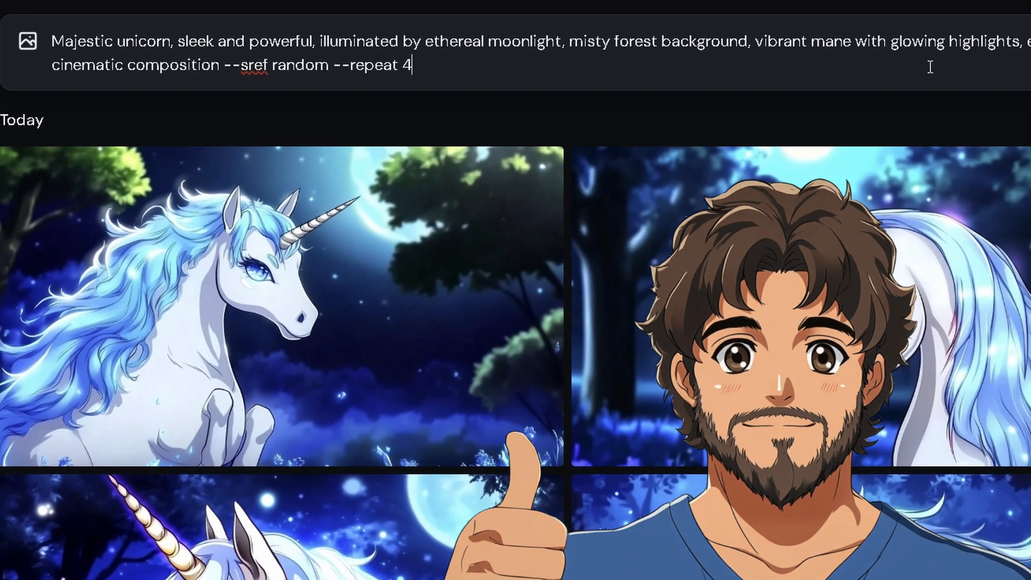
key(Return)
scroll(637, 269, down, 15)
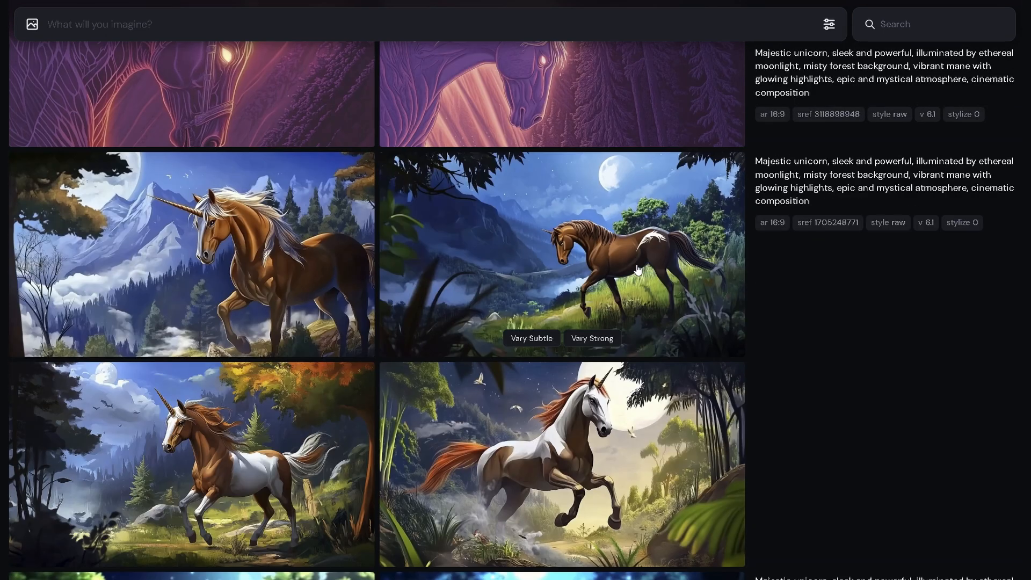
scroll(637, 269, up, 7)
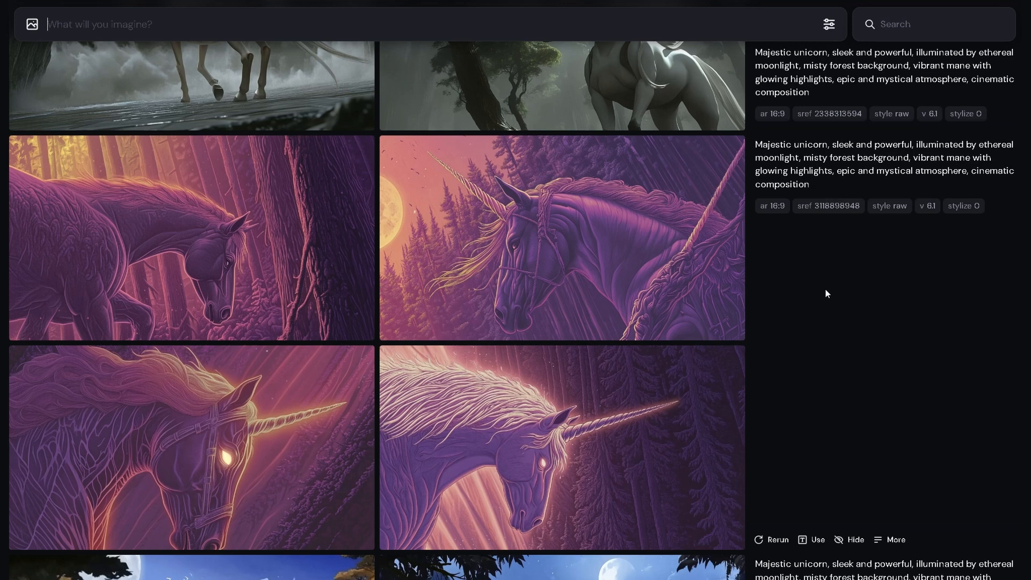
scroll(827, 292, up, 7)
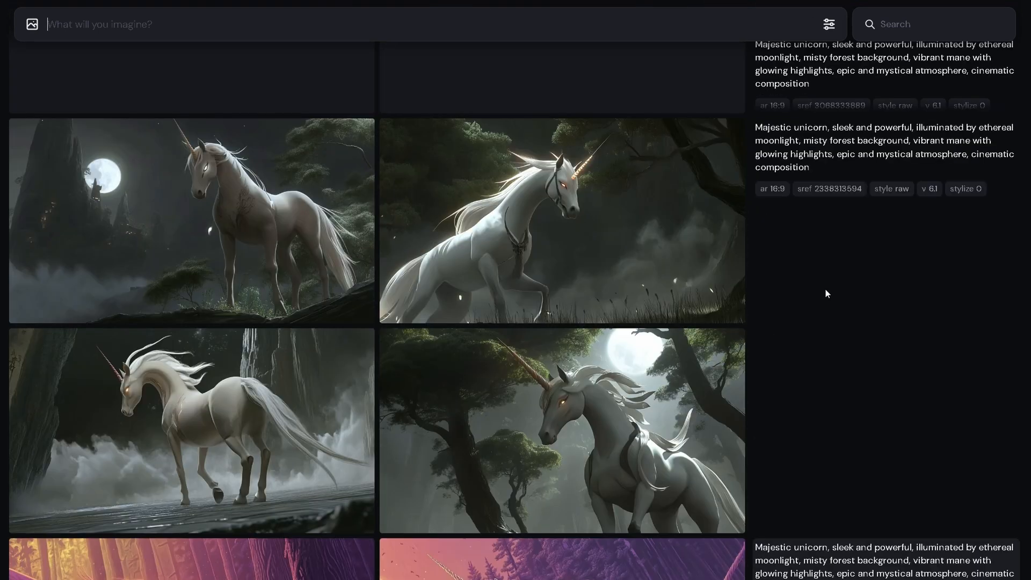
scroll(827, 293, up, 7)
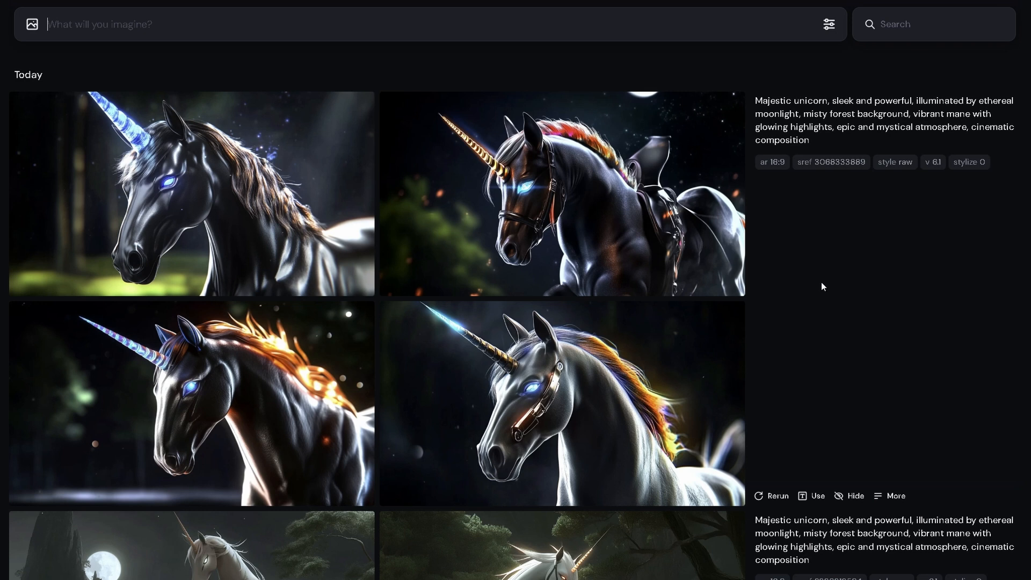
click(815, 127)
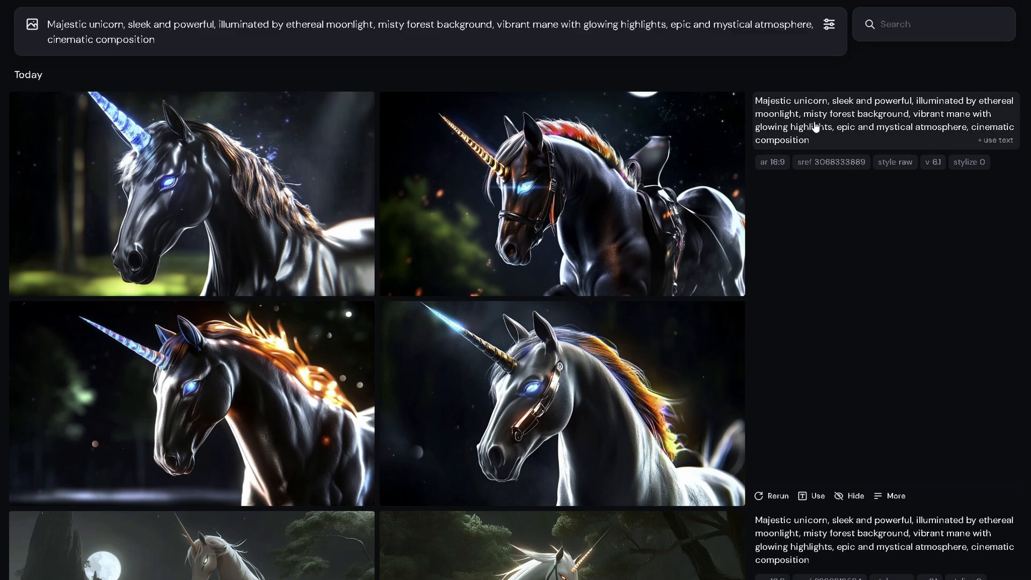
scroll(859, 360, down, 20)
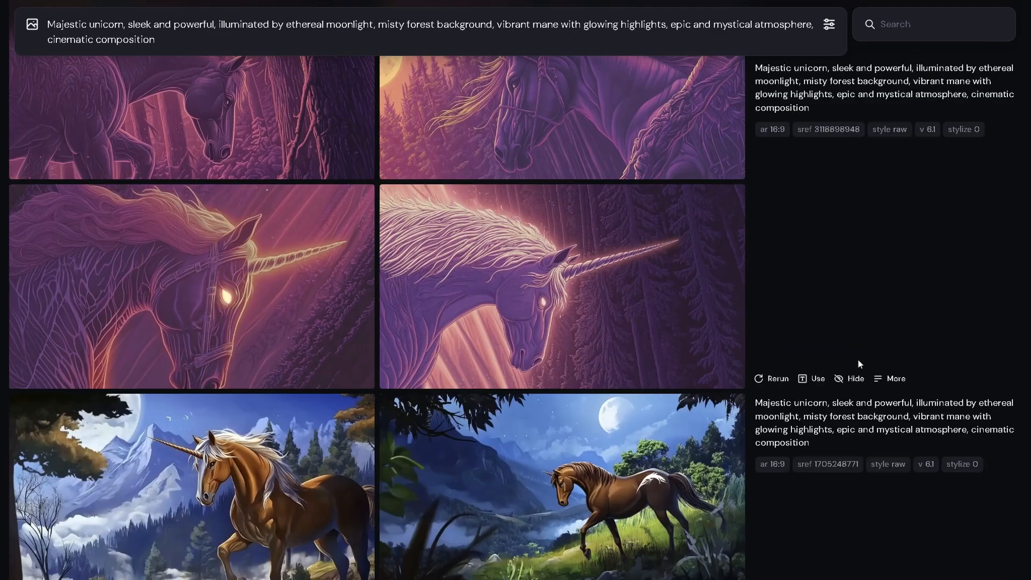
scroll(858, 360, down, 8)
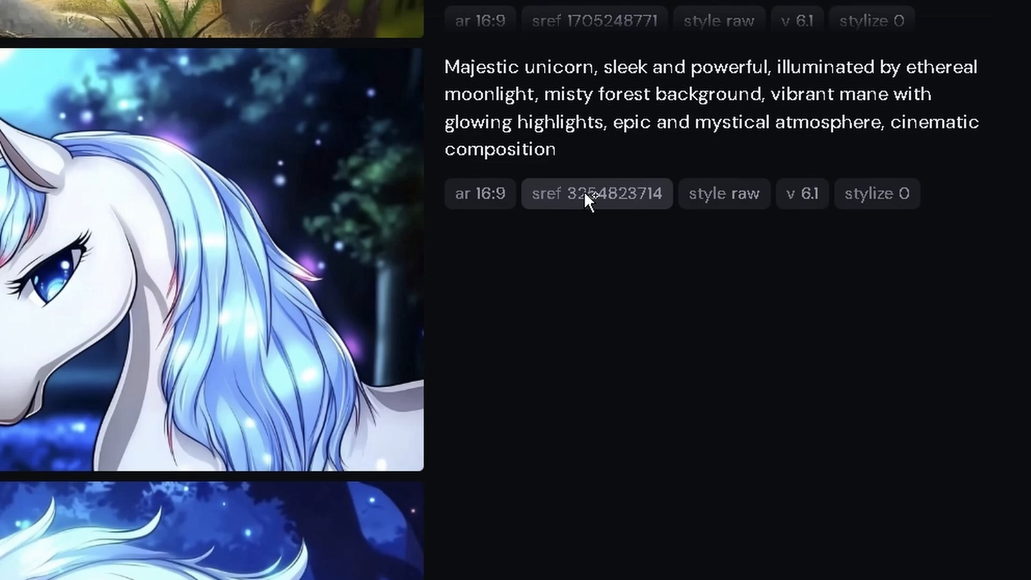
click(584, 191)
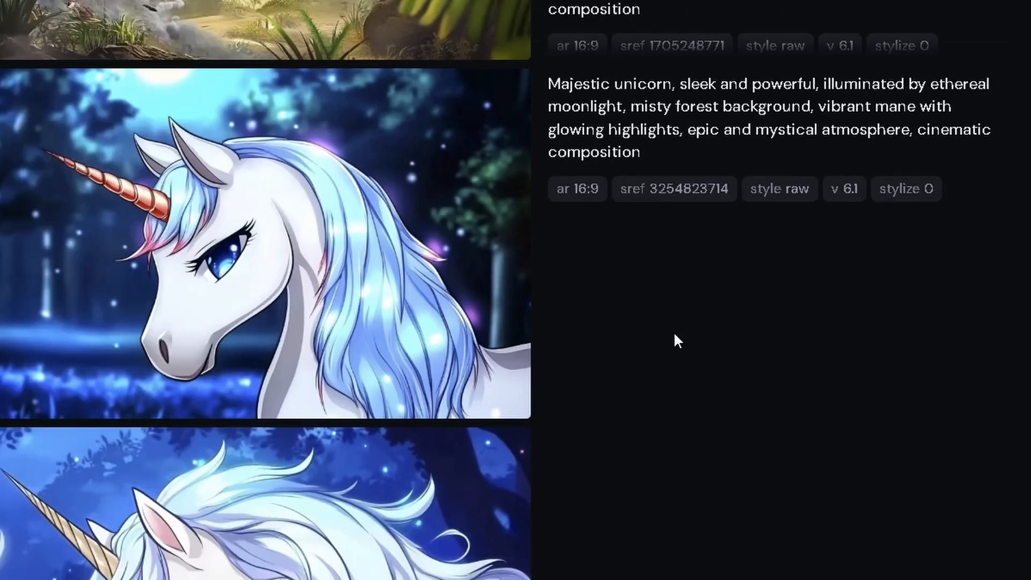
scroll(815, 286, up, 20)
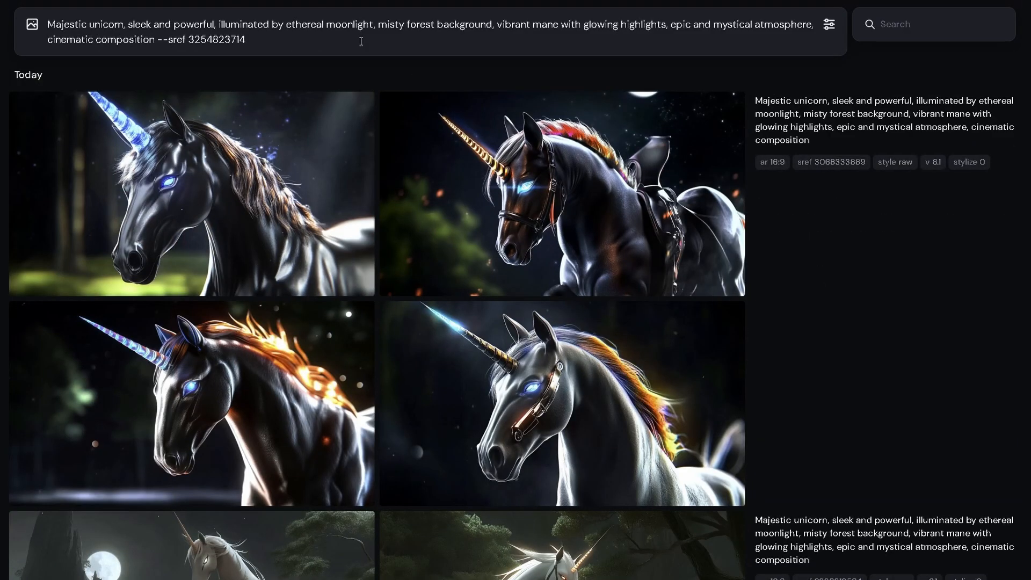
key(Return)
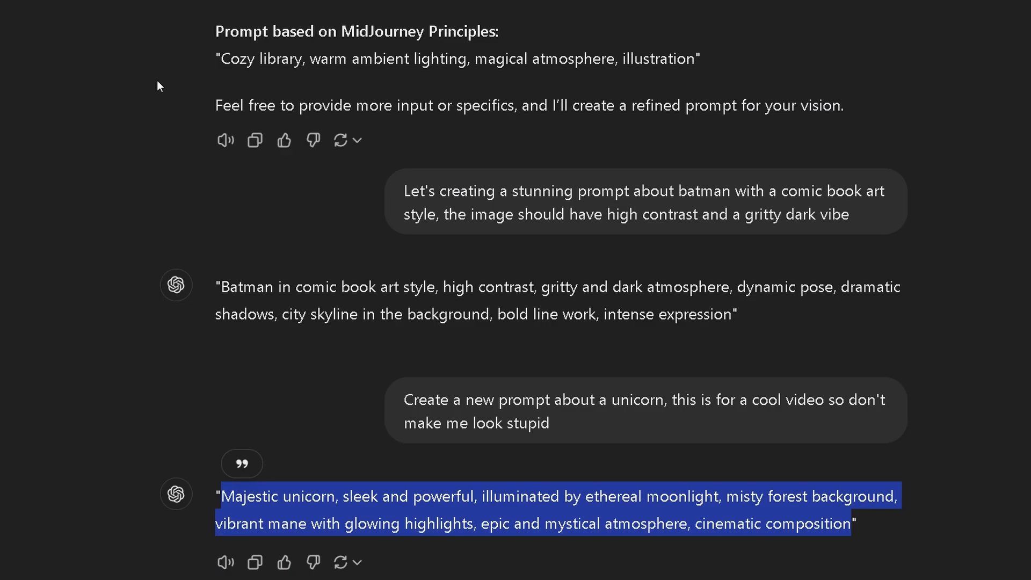
drag(733, 314, 223, 287)
key(ctrl+c)
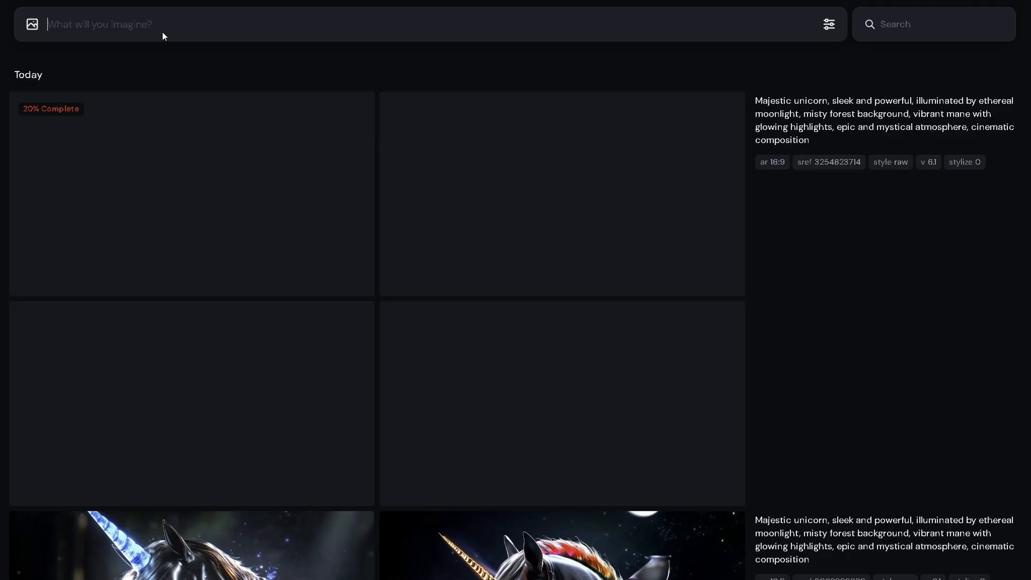
click(162, 31)
key(ctrl+v)
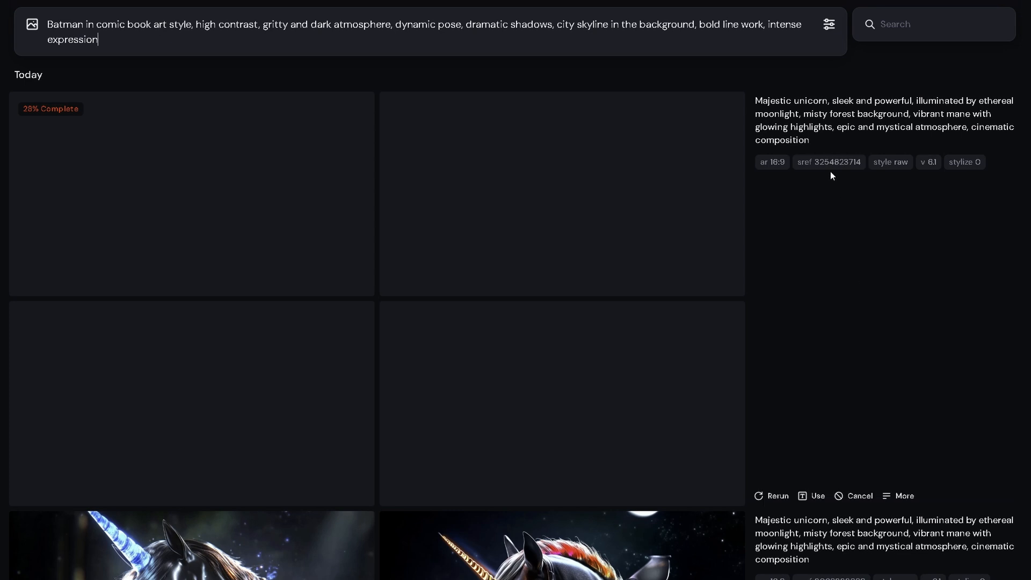
click(830, 161)
key(Return)
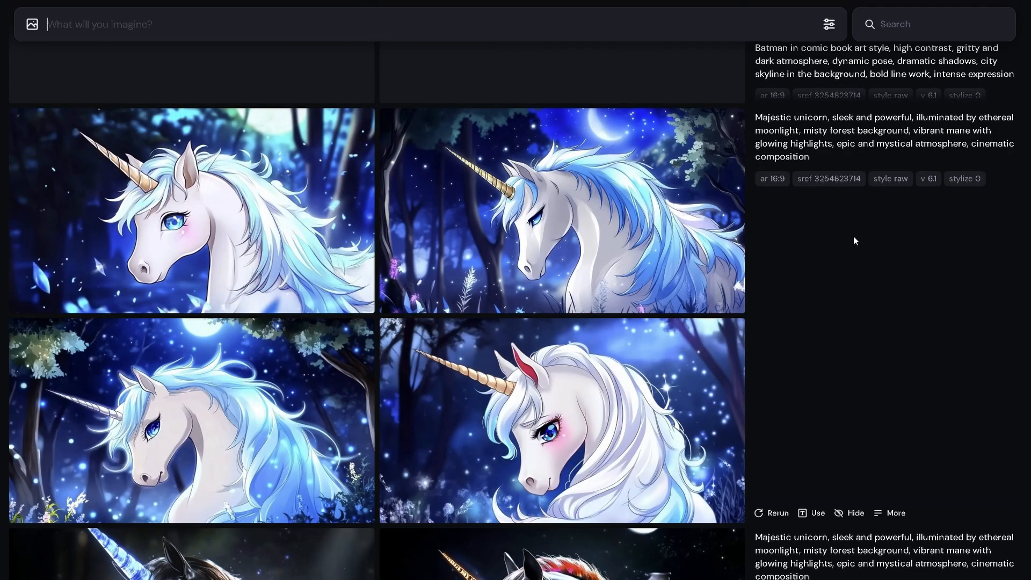
Review the images made with the different style references and reuse the latest unicorn job's prompt text.
scroll(852, 268, down, 20)
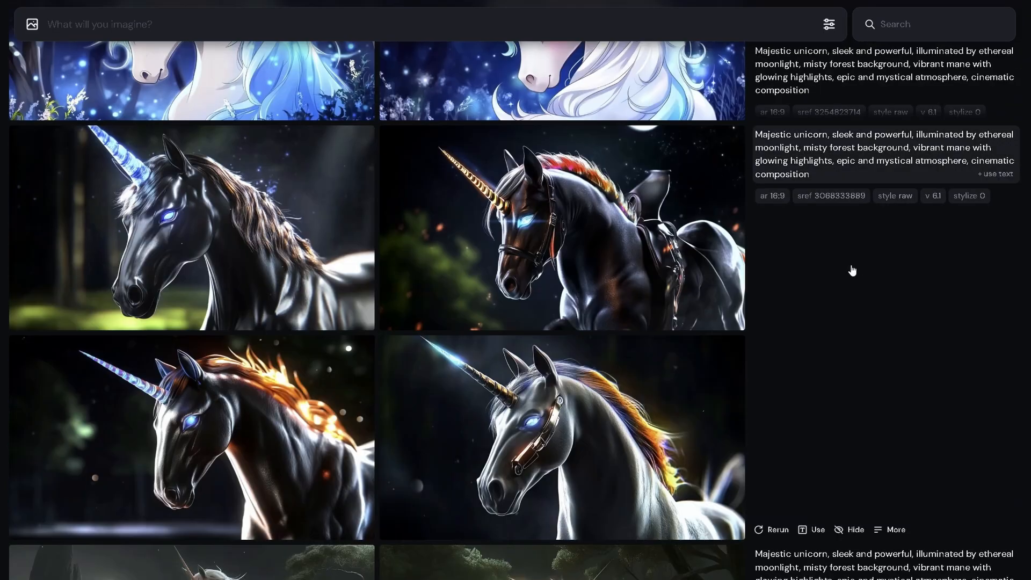
scroll(852, 269, up, 5)
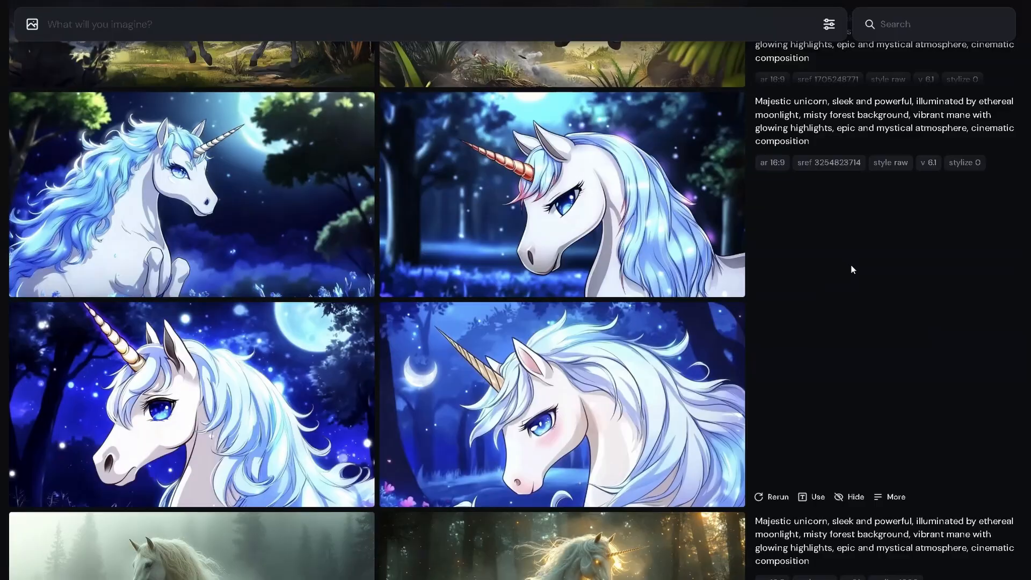
scroll(852, 267, up, 20)
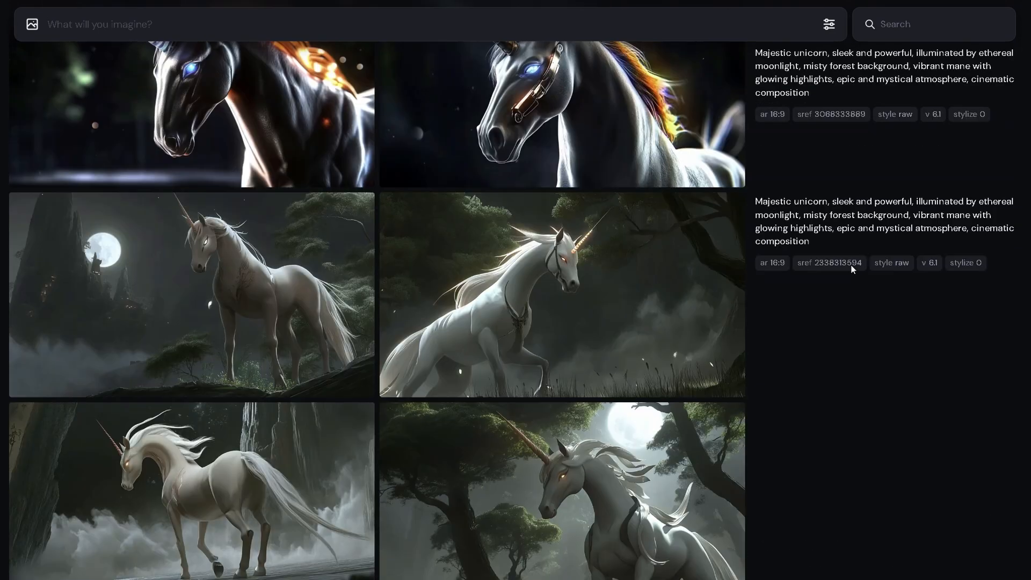
scroll(852, 269, up, 10)
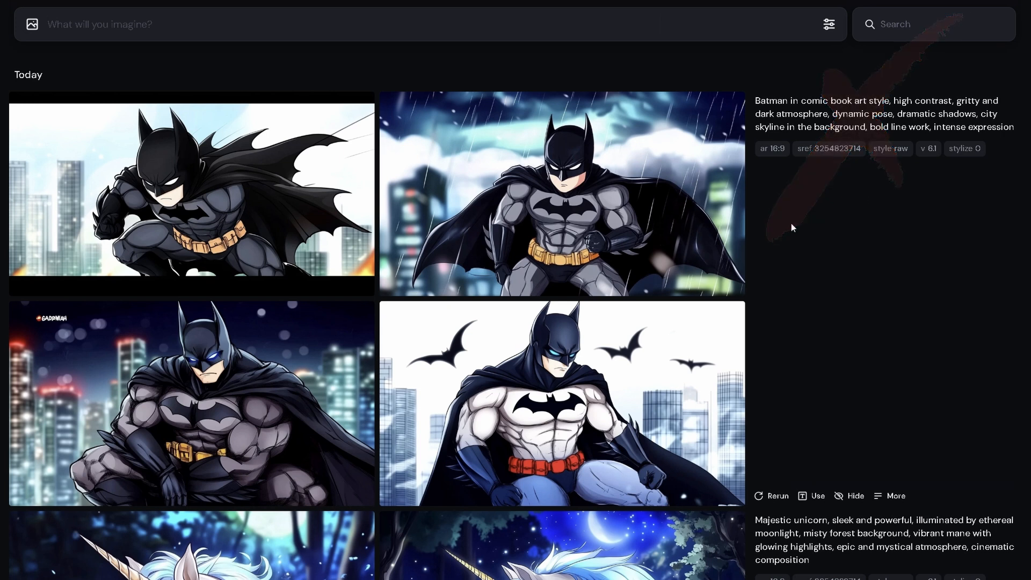
scroll(825, 236, down, 3)
click(810, 408)
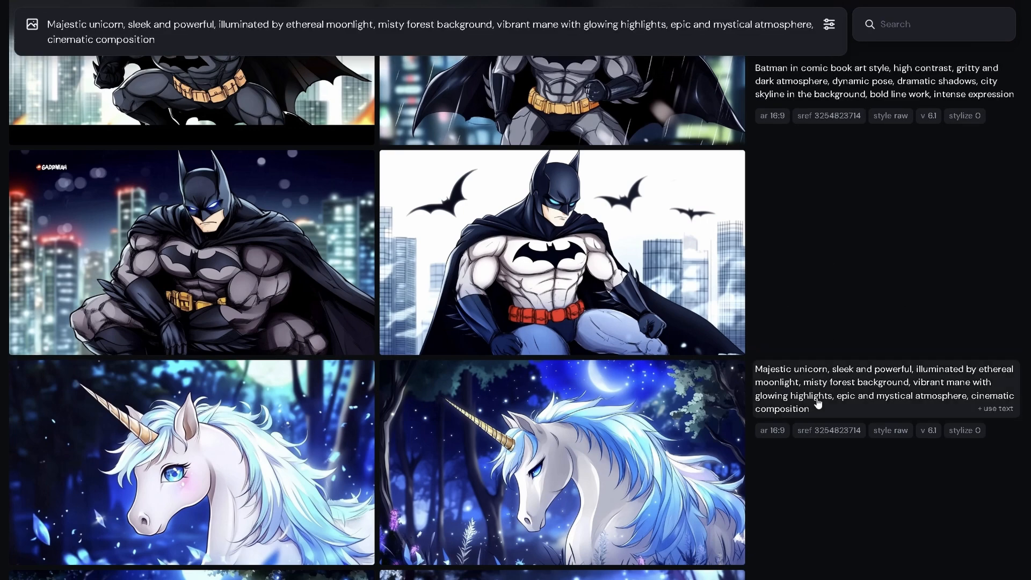
Attach the first anime portrait from the "blue t shirt" job as a style reference and generate the unicorn images.
scroll(812, 301, up, 3)
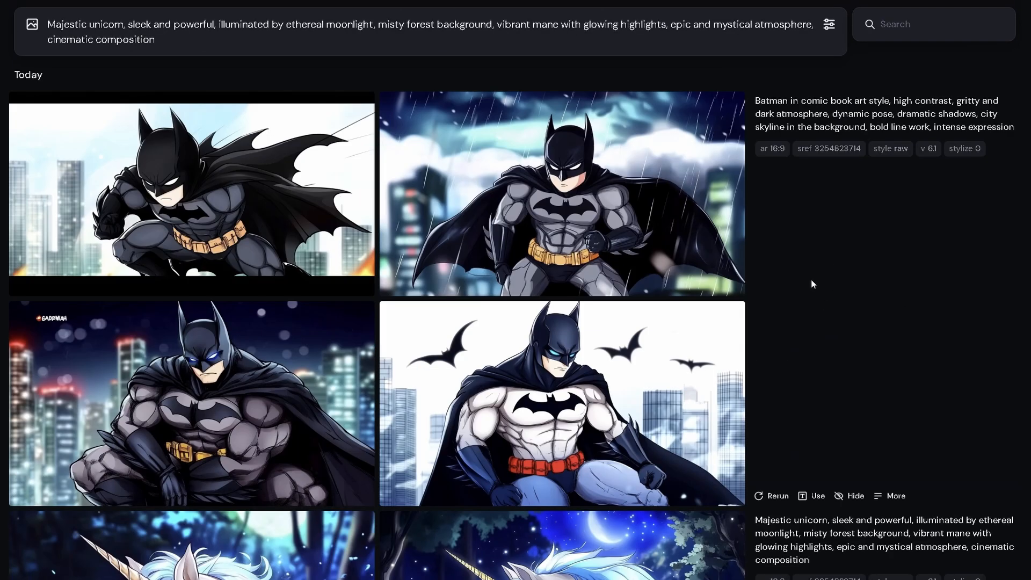
scroll(835, 274, down, 15)
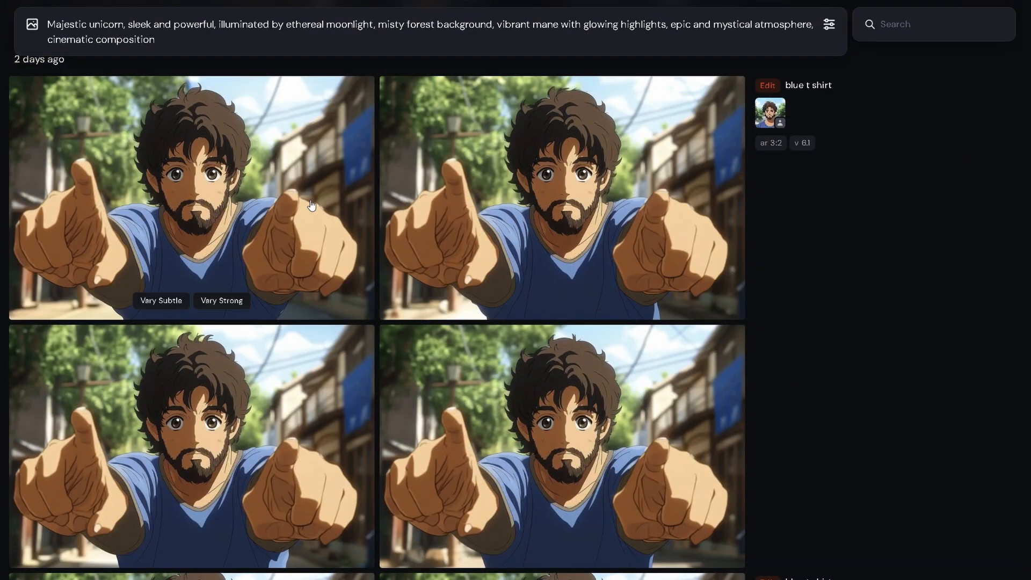
click(312, 205)
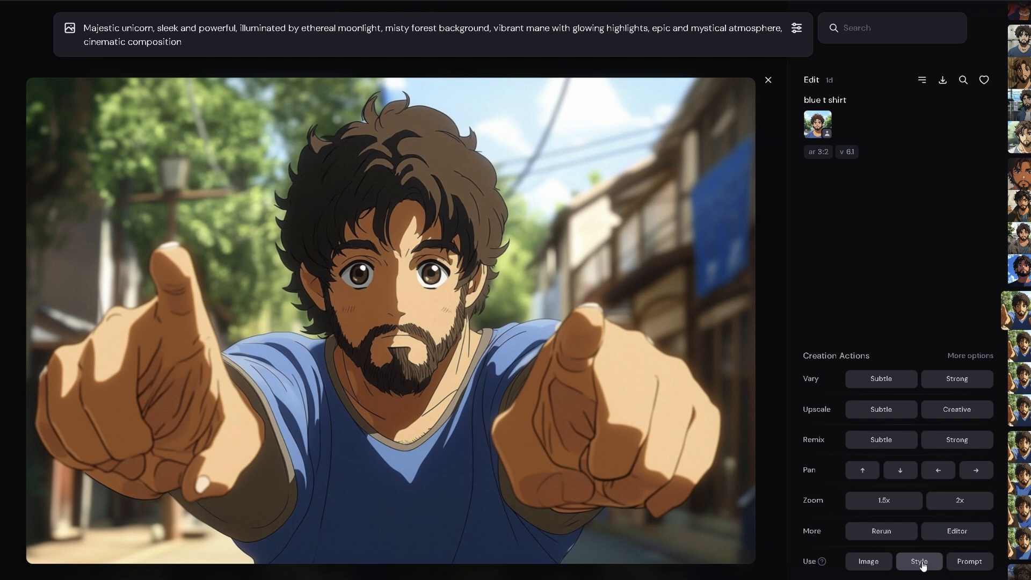
click(920, 563)
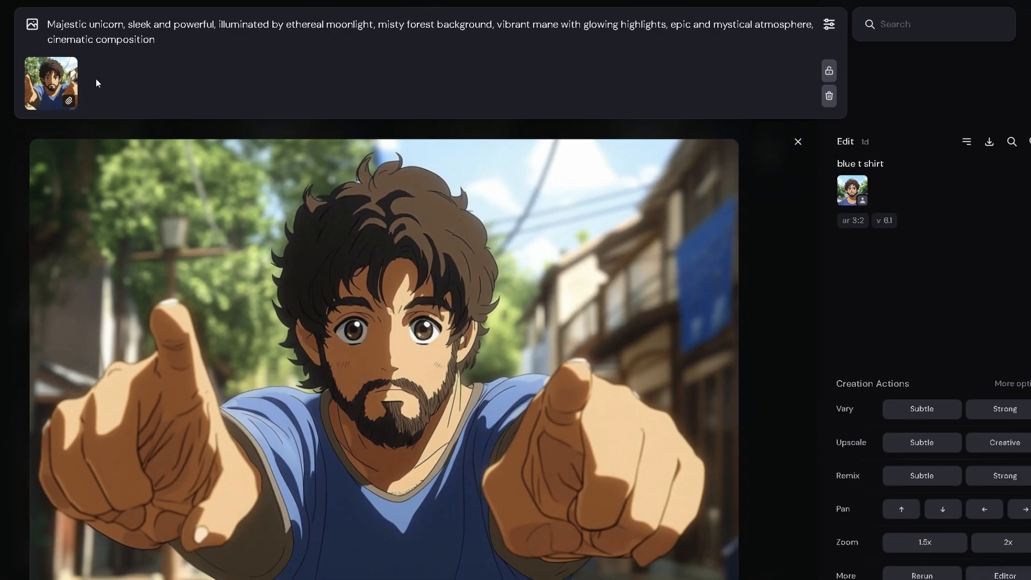
click(69, 102)
click(798, 141)
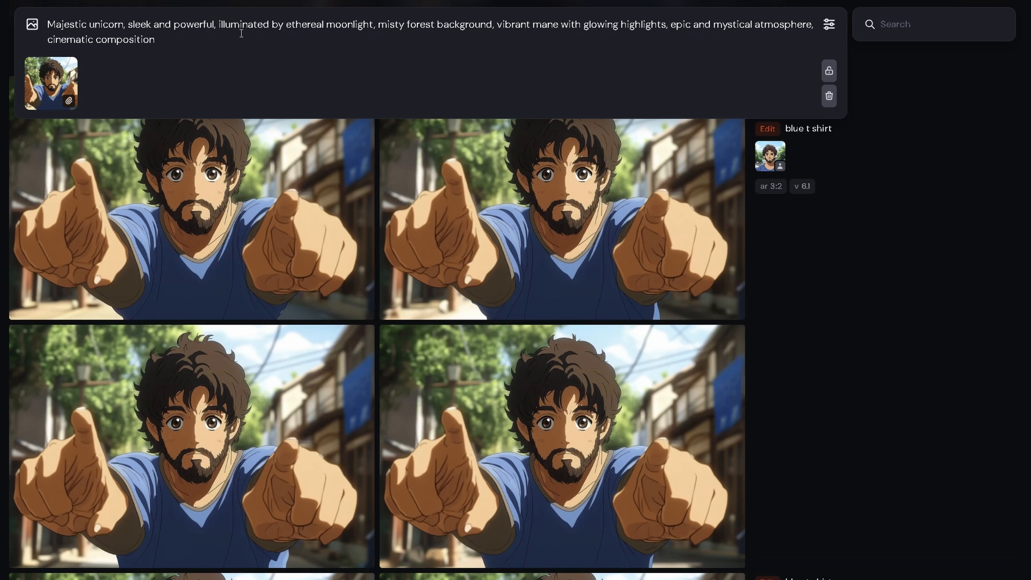
key(Return)
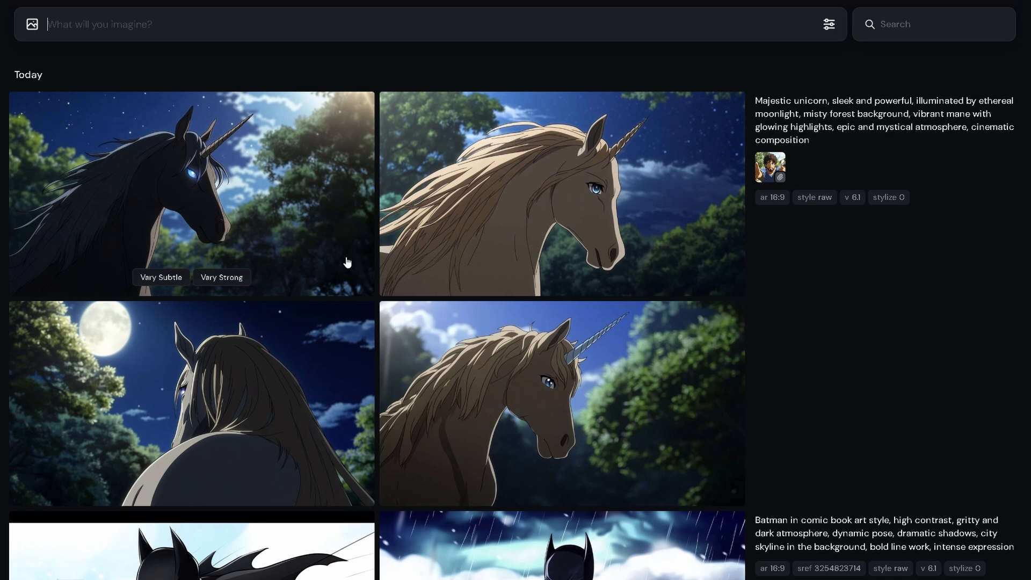
Open the new dark unicorn image with glowing blue eyes and load its full prompt with parameters and style reference.
click(300, 206)
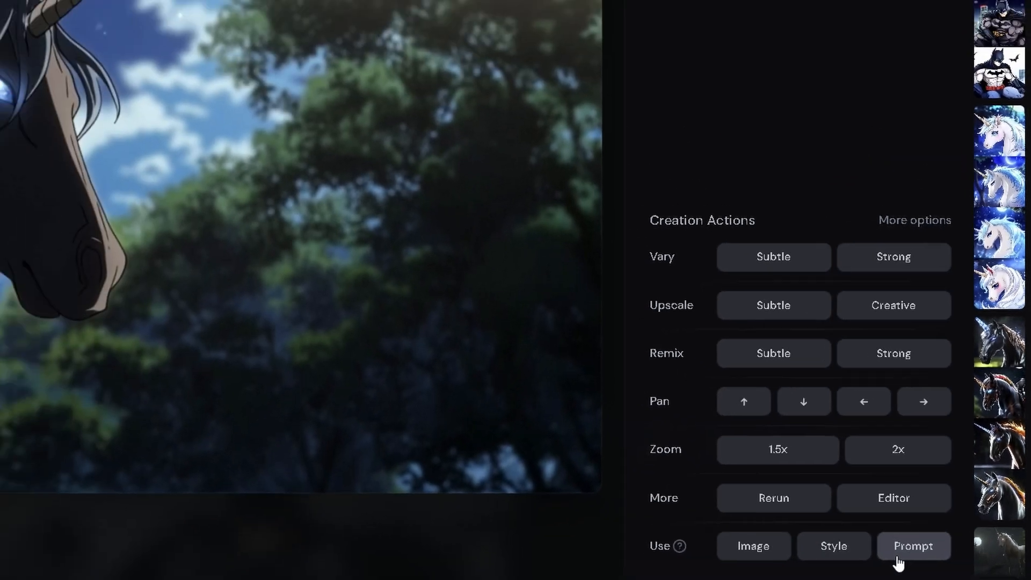
click(865, 553)
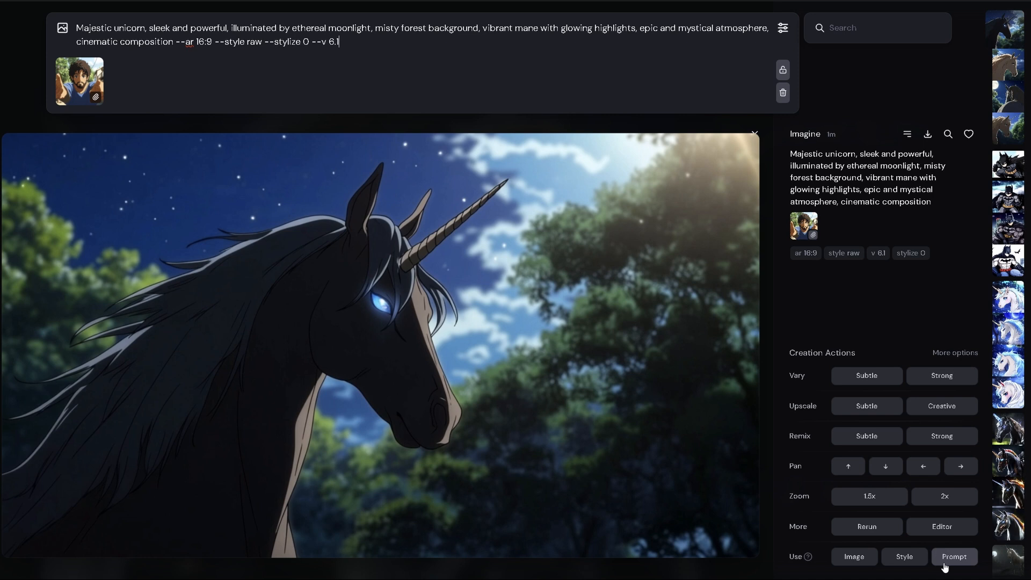
click(945, 559)
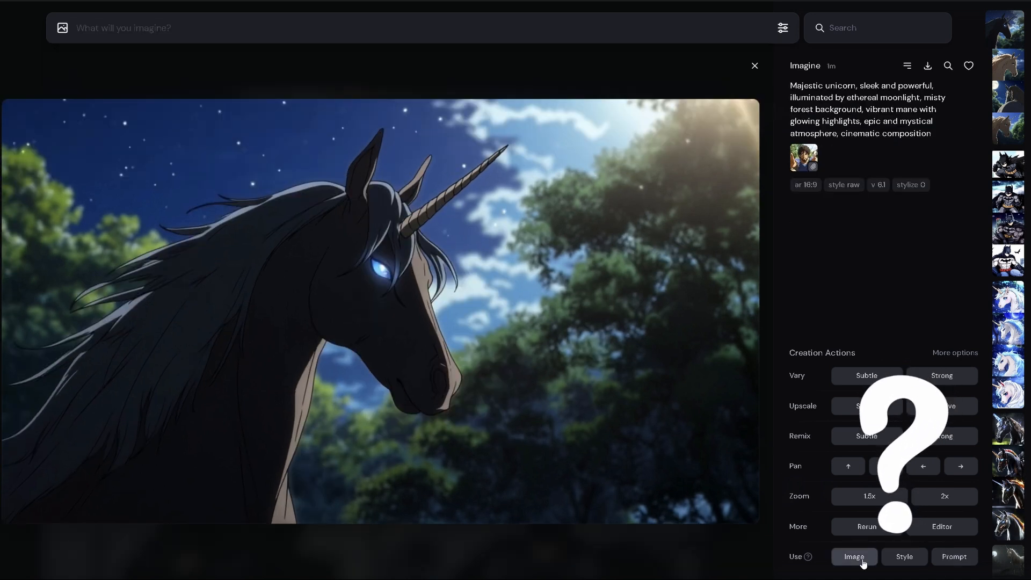
Attach the dark unicorn image to the empty prompt, set it as a character reference and close the image view.
click(863, 559)
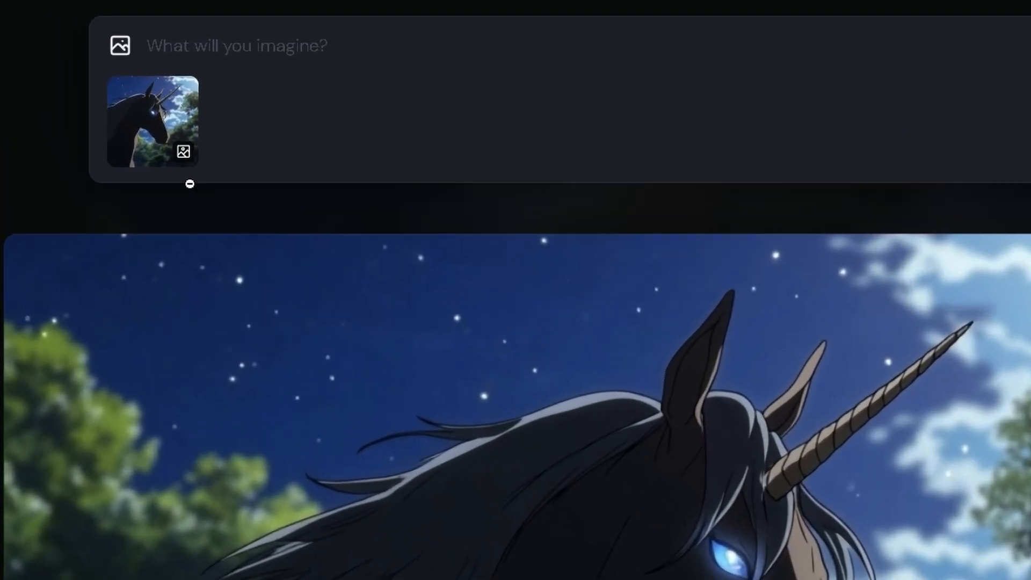
mouse_move(89, 91)
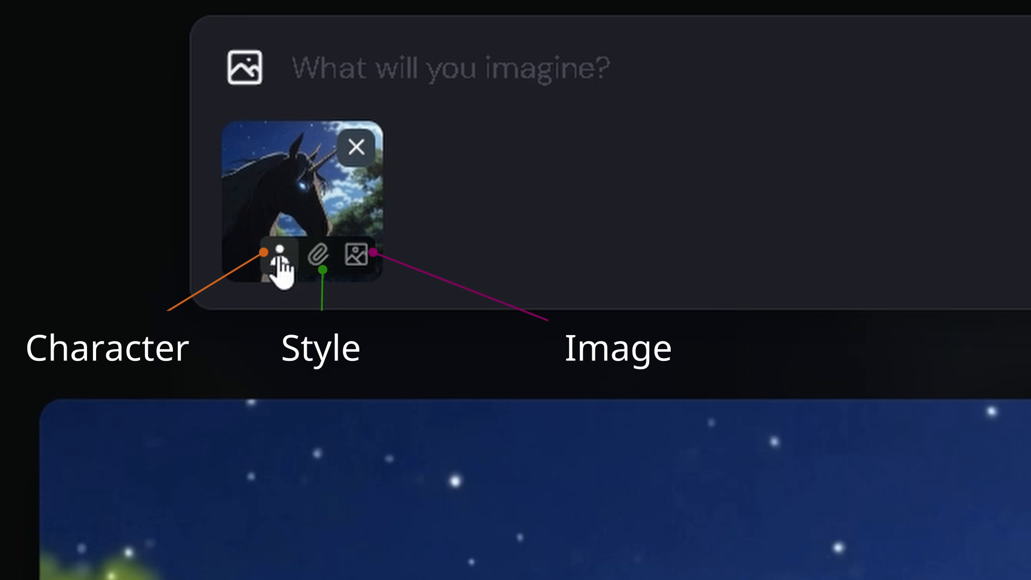
click(280, 264)
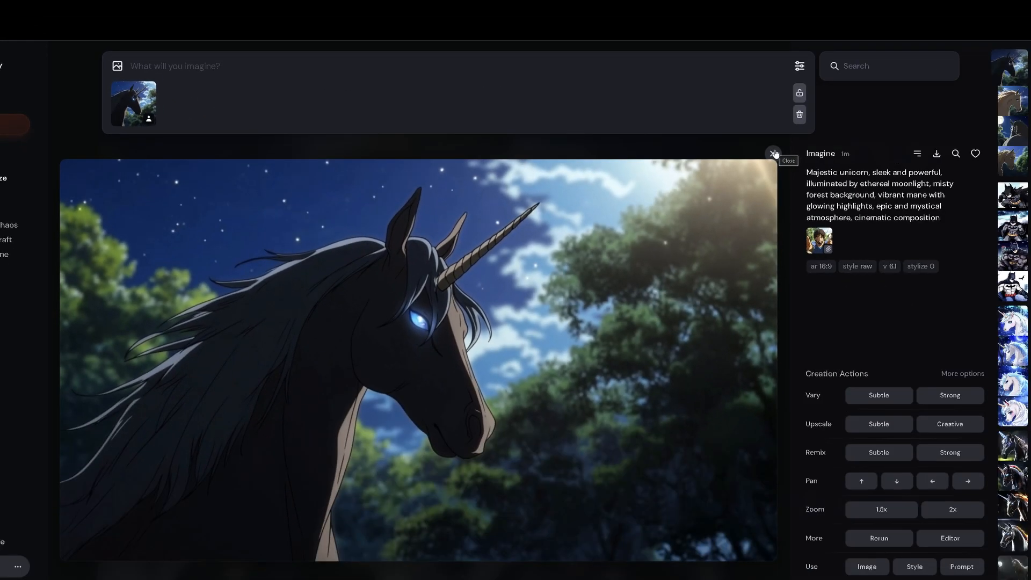
click(774, 153)
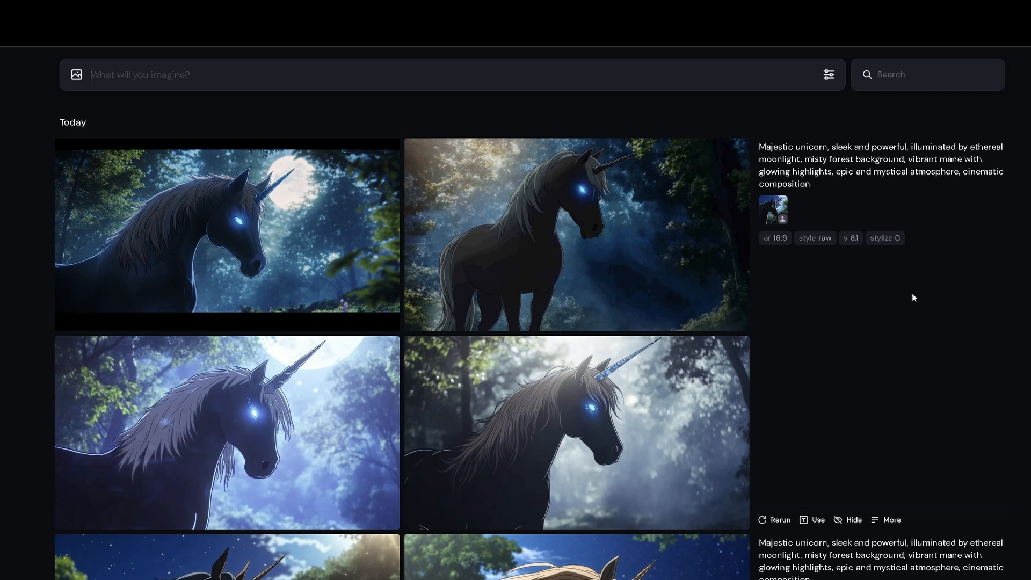
click(584, 242)
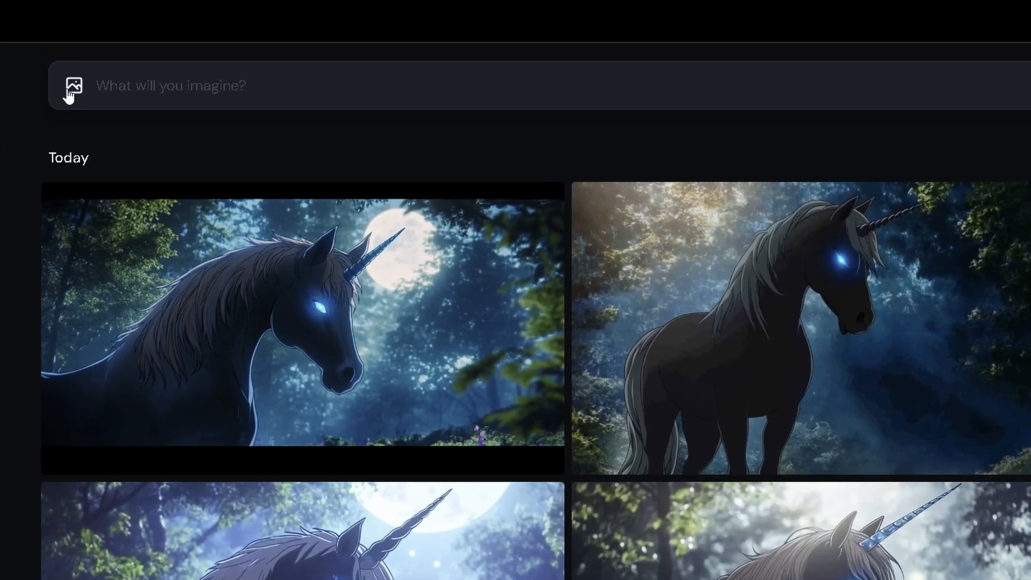
Upload the JPG drawing of the black tentacled horse to the image library and open its generated description.
click(70, 94)
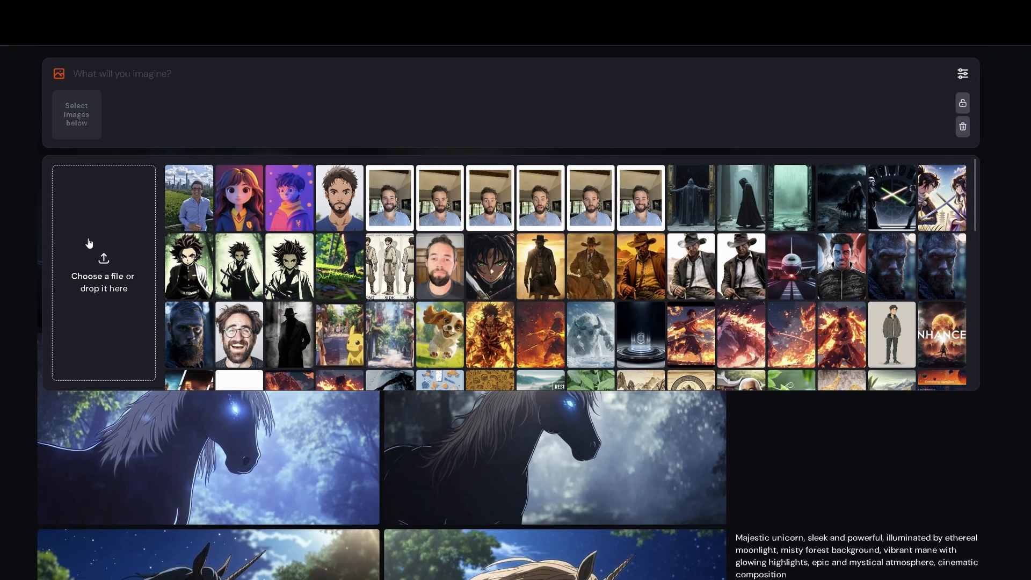
click(89, 243)
click(11, 79)
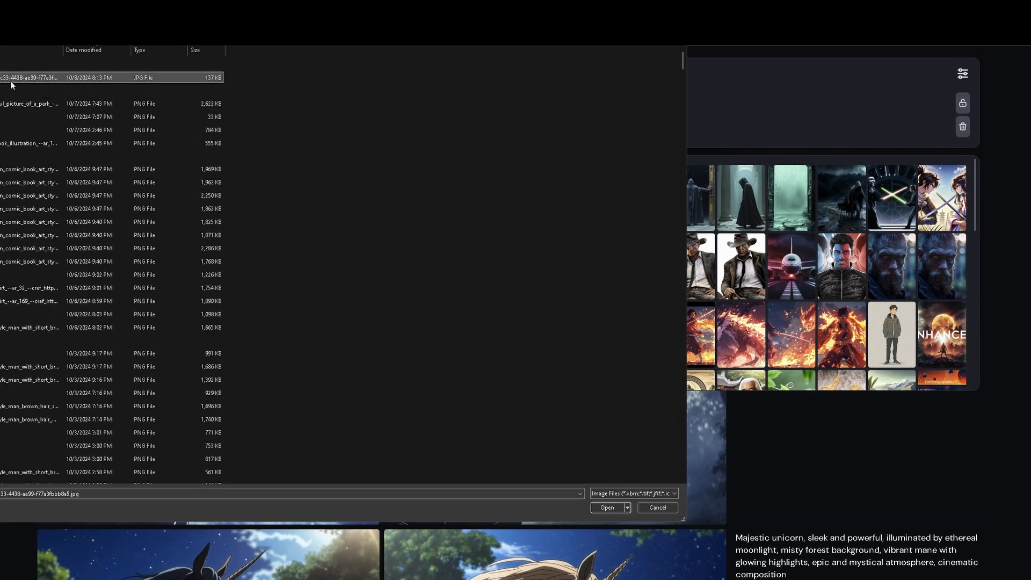
click(608, 507)
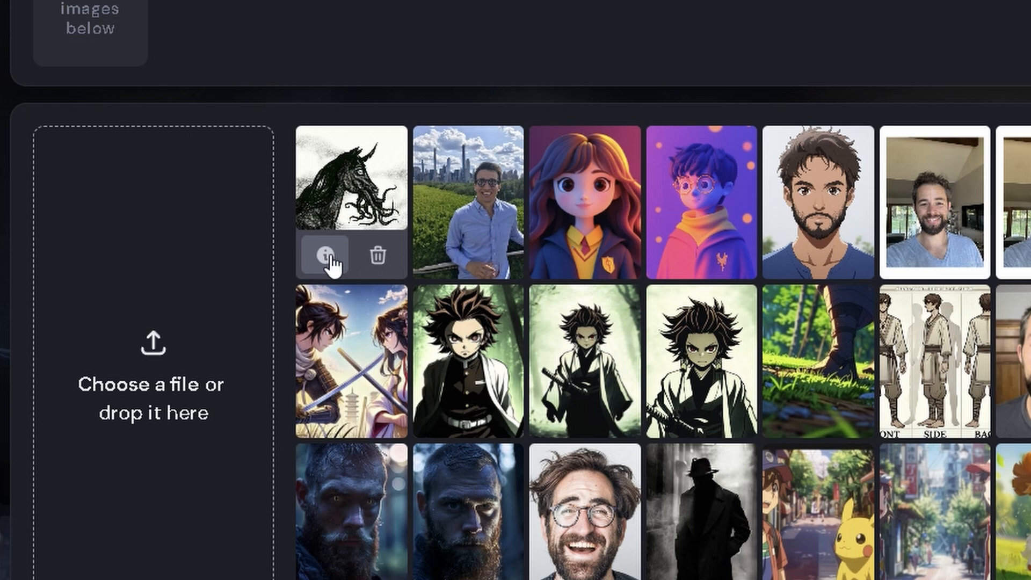
click(326, 256)
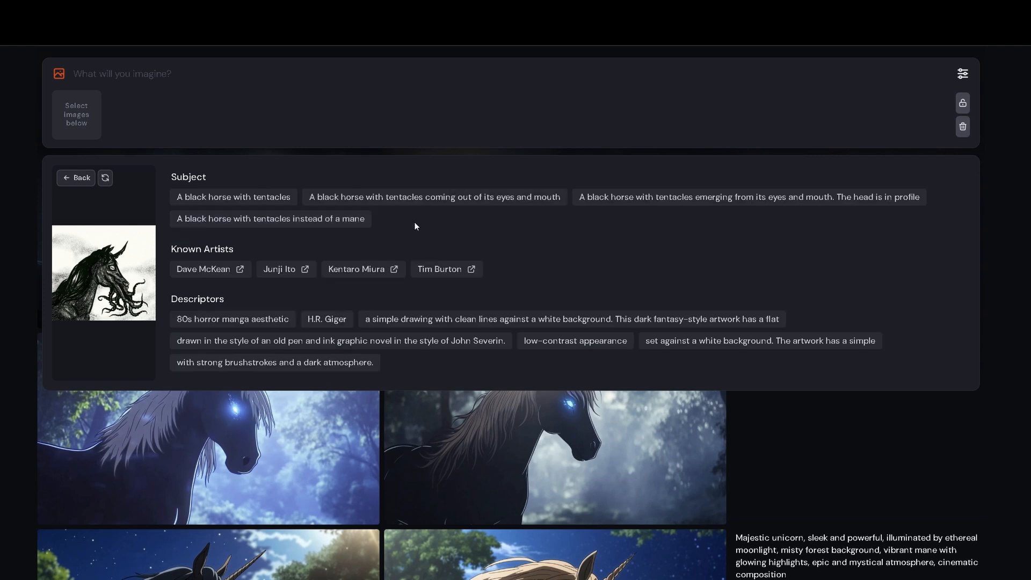
Build the prompt from the horse with tentacles from eyes and mouth and the old pen-and-ink graphic novel descriptor, attaching the drawing as image reference.
click(420, 200)
click(416, 341)
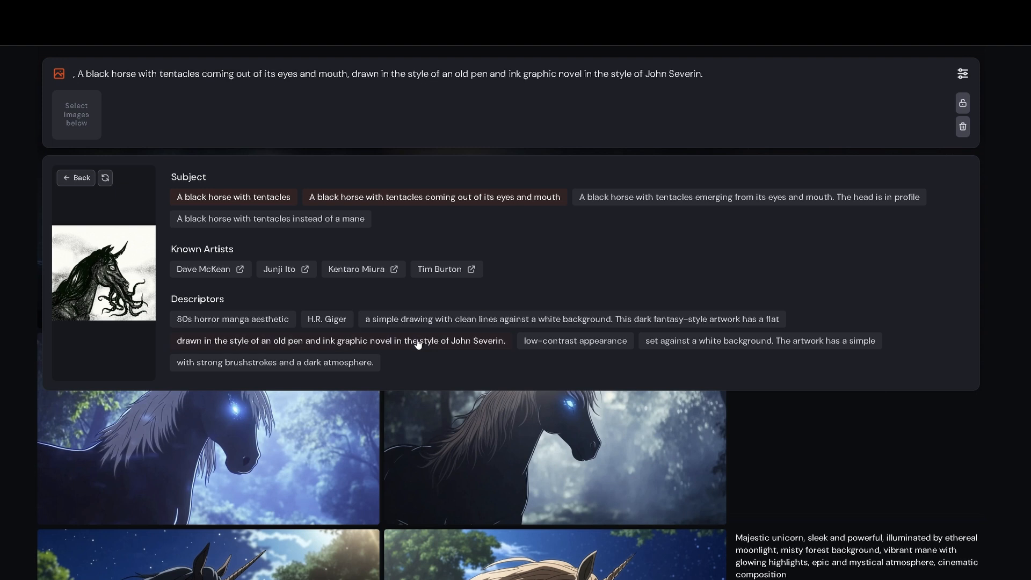
click(76, 178)
click(188, 199)
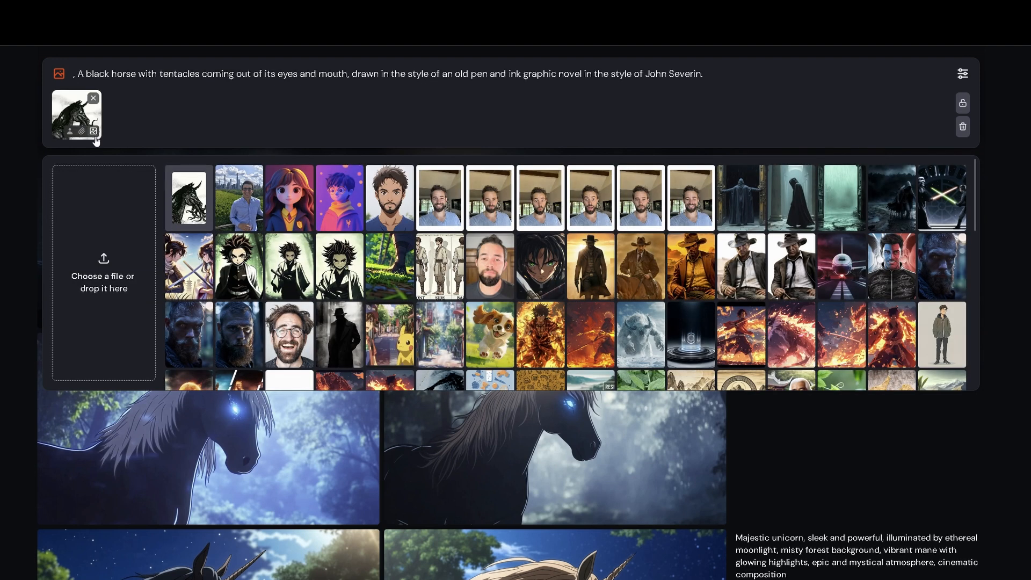
Generate the tentacled horse images, and generate the same prompt again with image weights --iw {1,2,3}.
click(732, 69)
key(Return)
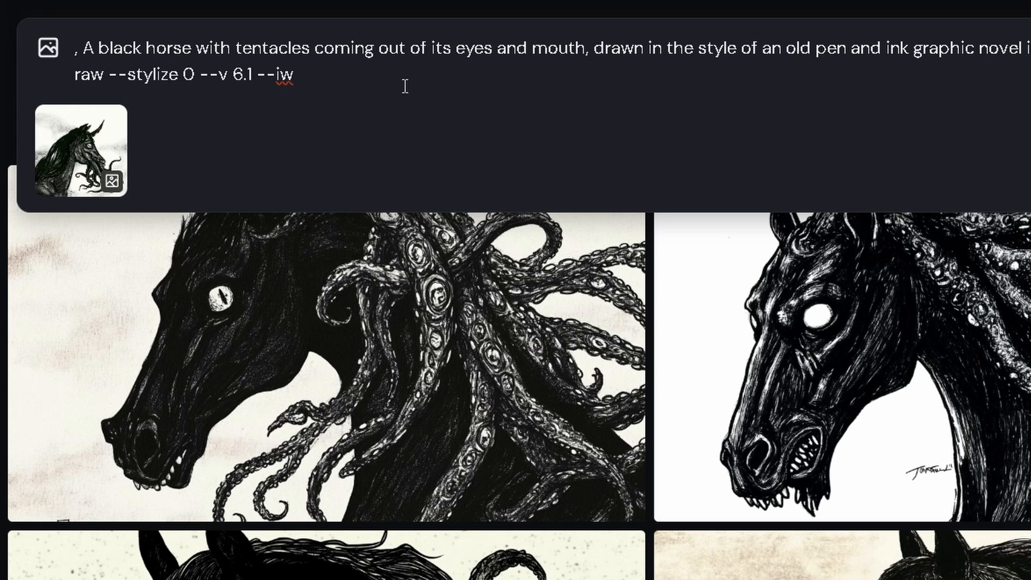
text({1,2,3})
key(Return)
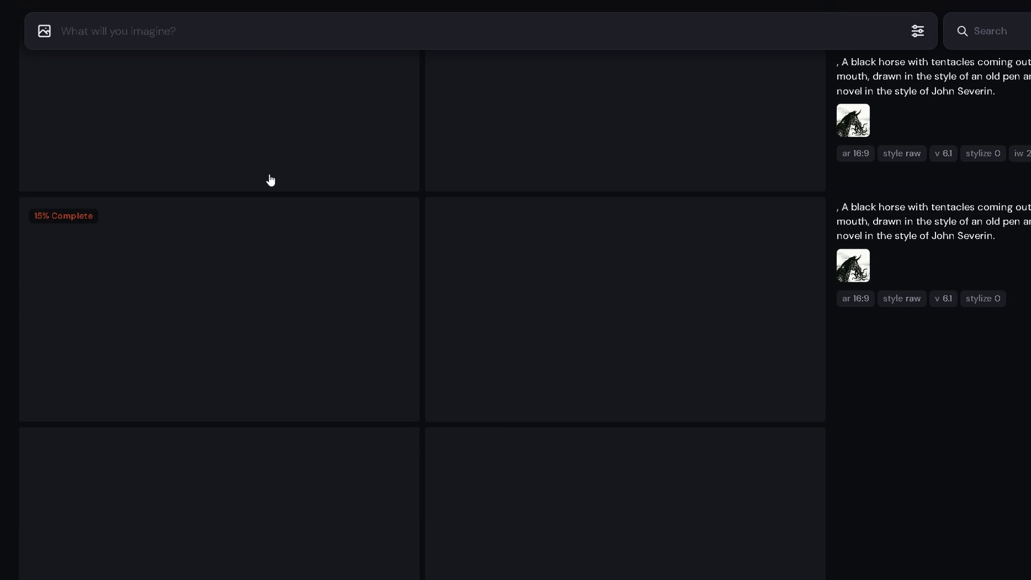
Compare the tentacled horse images across the default and the 1, 2 and 3 image weights.
scroll(270, 177, down, 2)
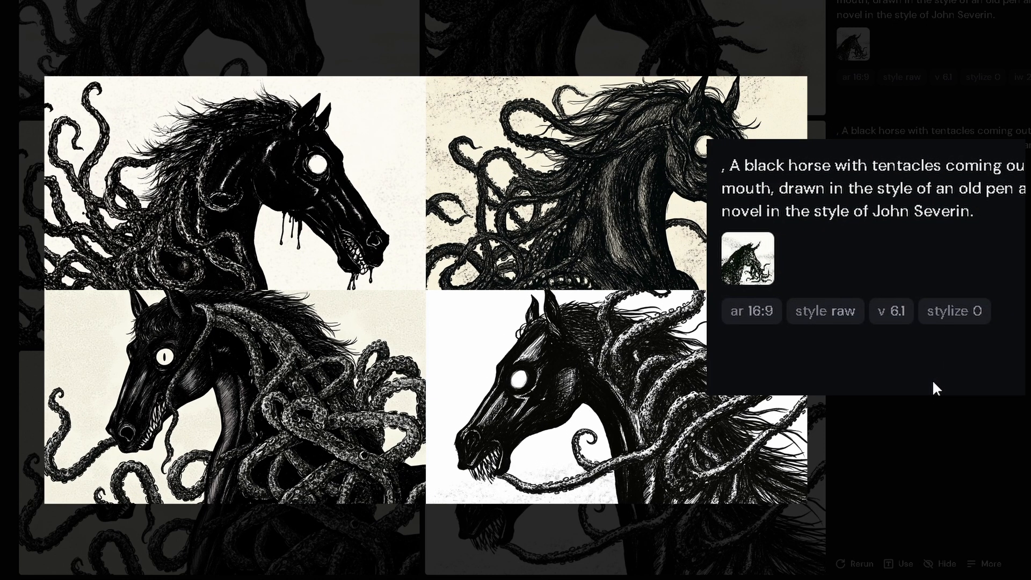
scroll(969, 343, up, 1)
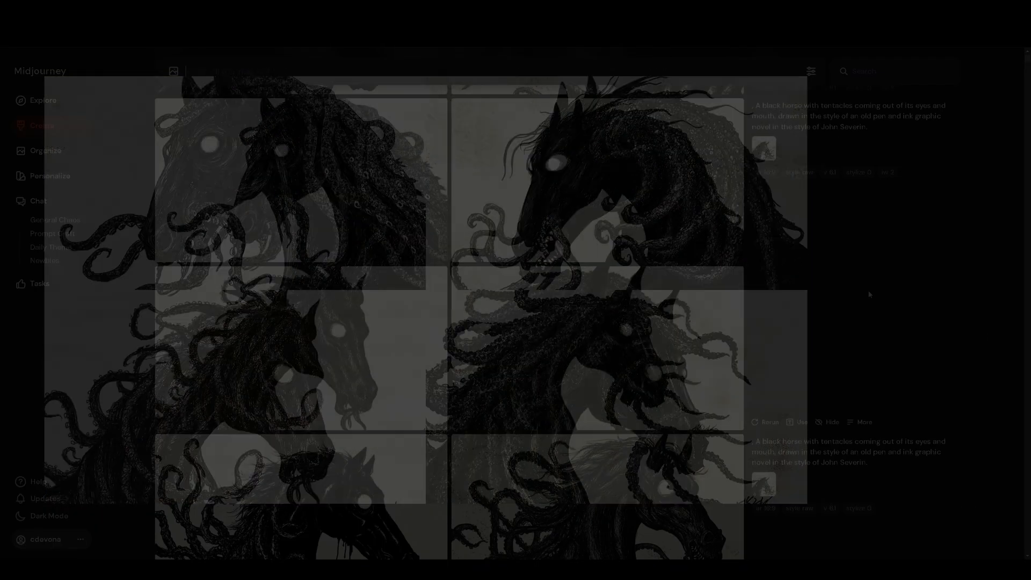
scroll(996, 332, up, 3)
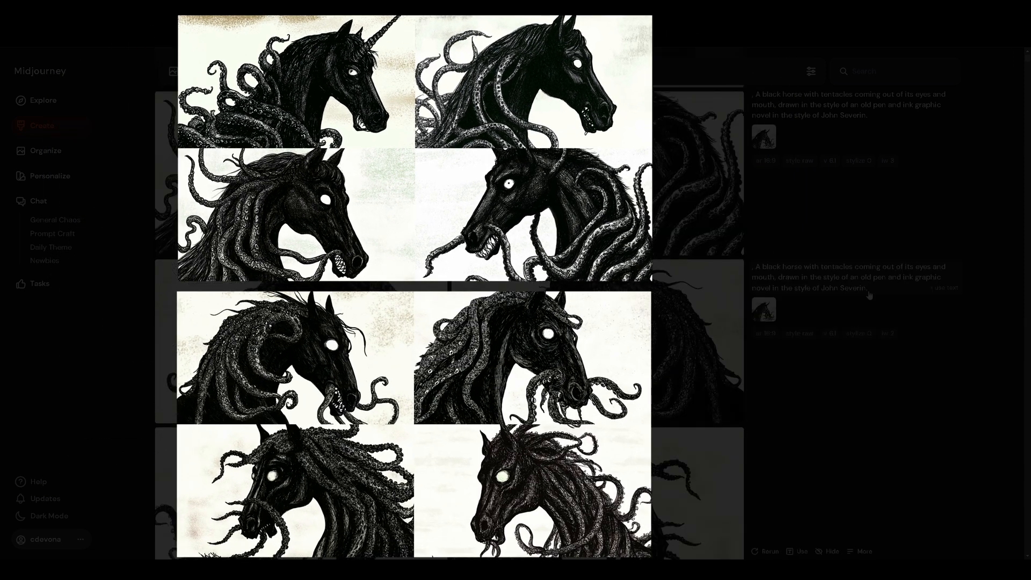
scroll(870, 295, down, 2)
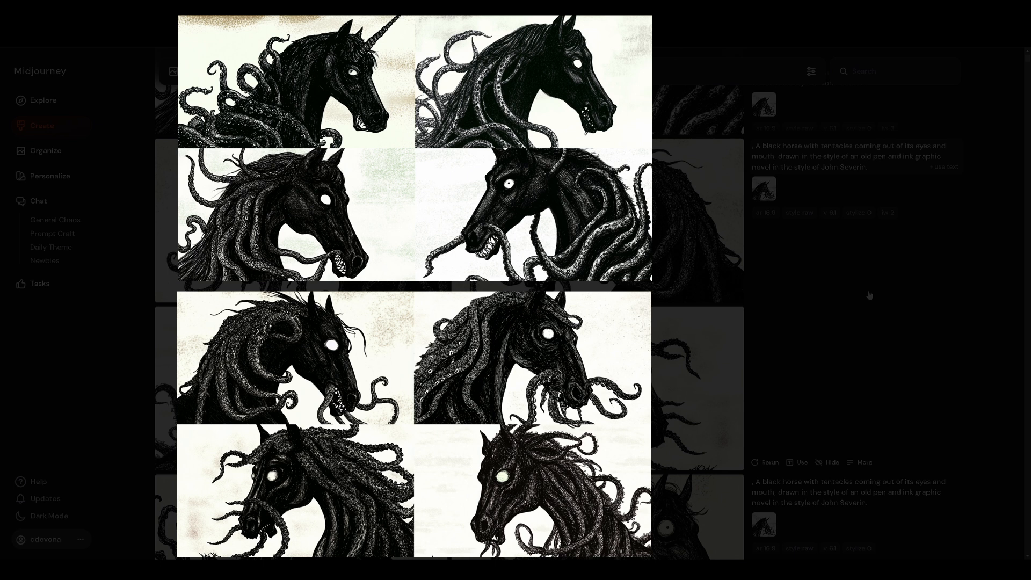
scroll(870, 295, up, 6)
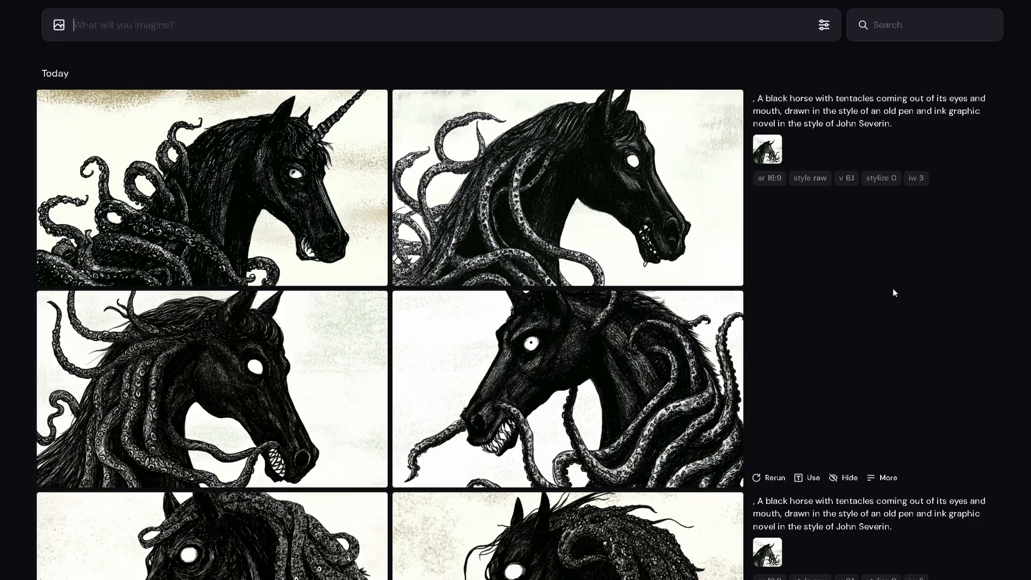
scroll(893, 292, down, 20)
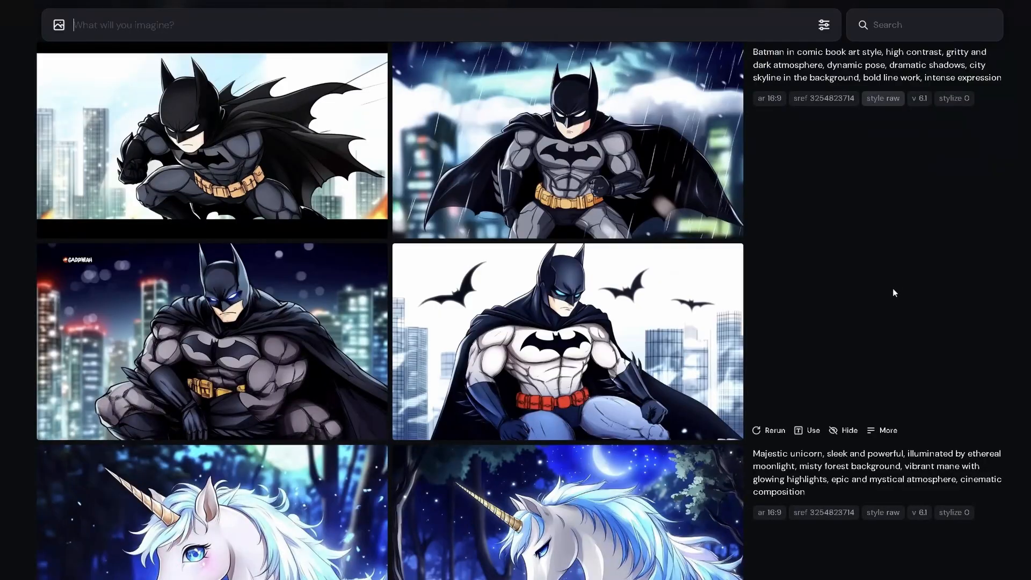
scroll(893, 289, up, 1)
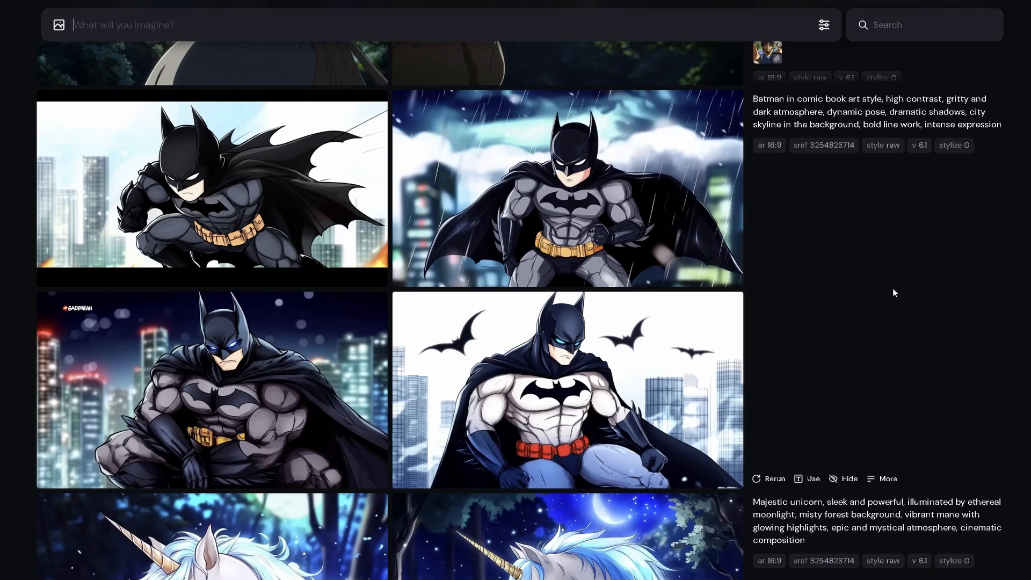
click(809, 479)
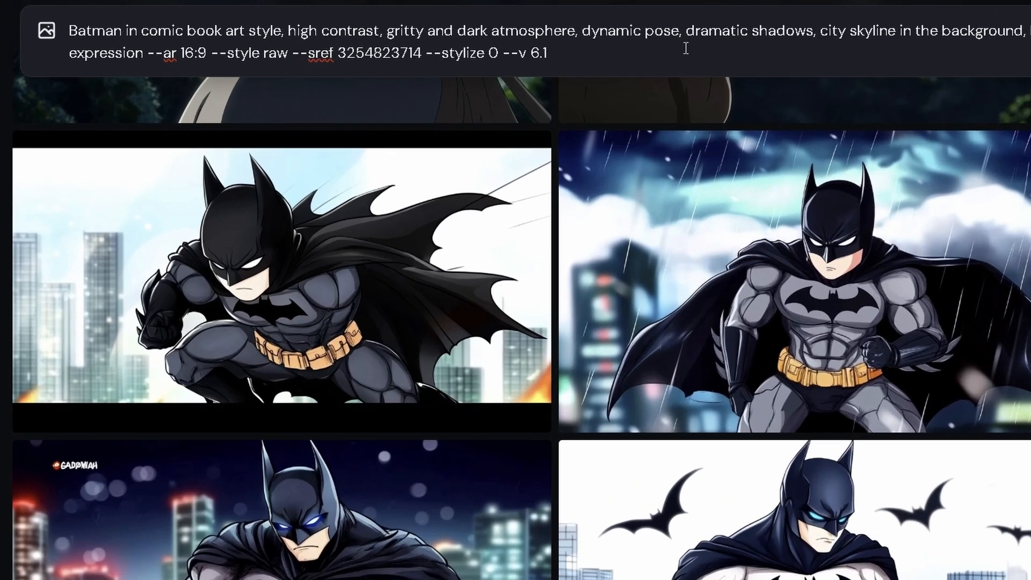
text(--)
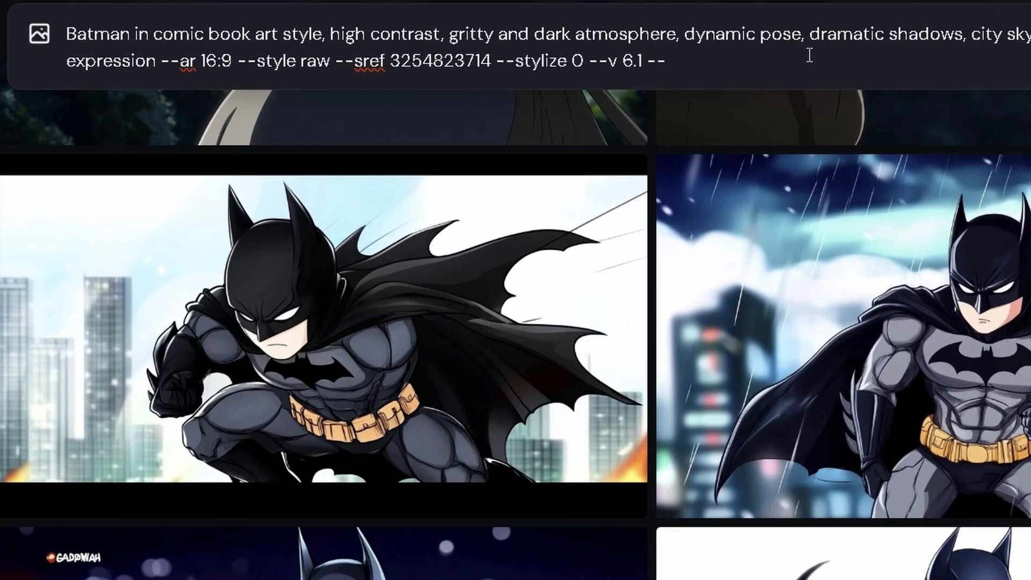
text(sw {)
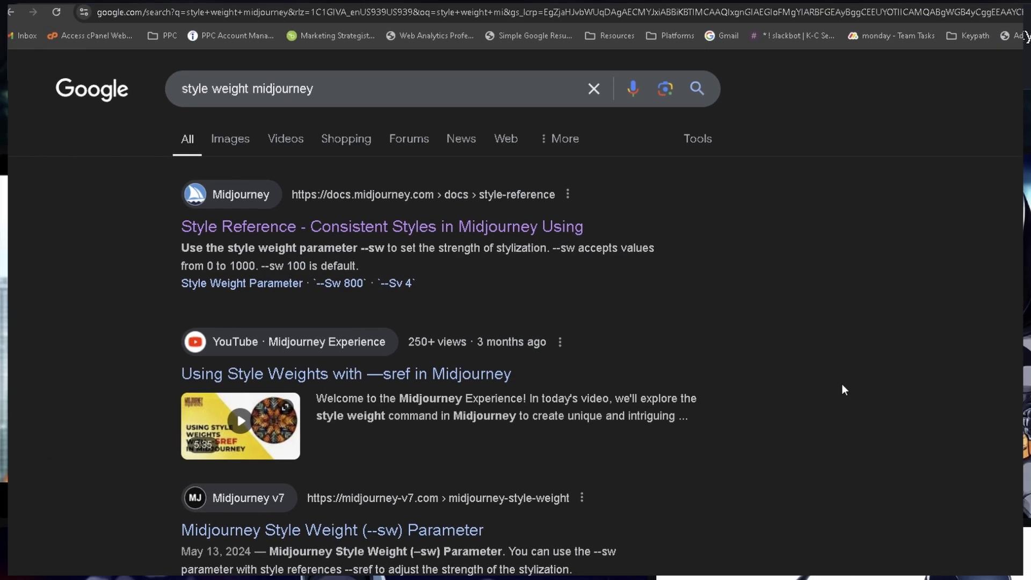
Consult the Midjourney style reference documentation for style weight, complete the parameter as --sw {300, 600, 900} and generate.
click(515, 228)
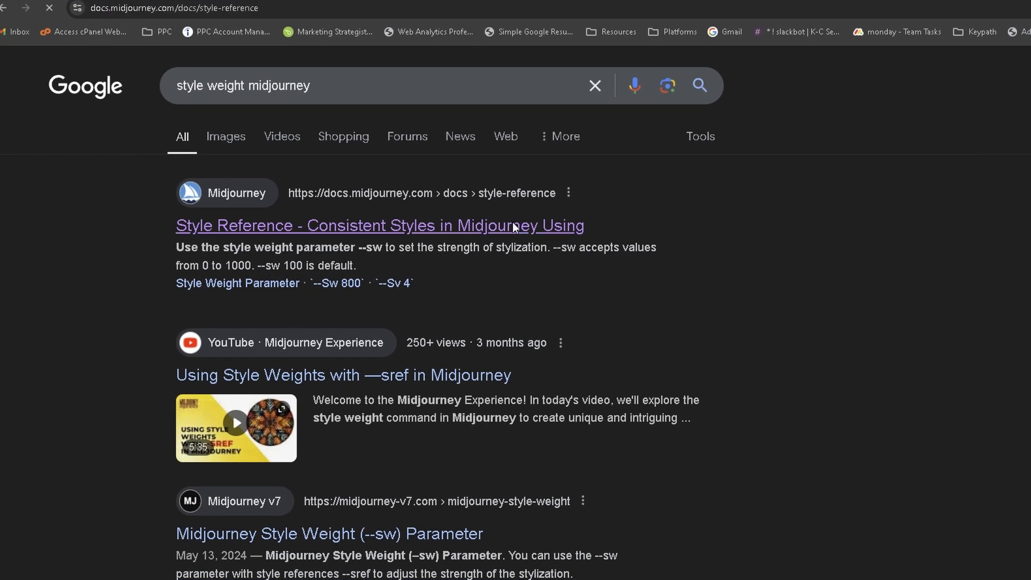
scroll(559, 257, down, 12)
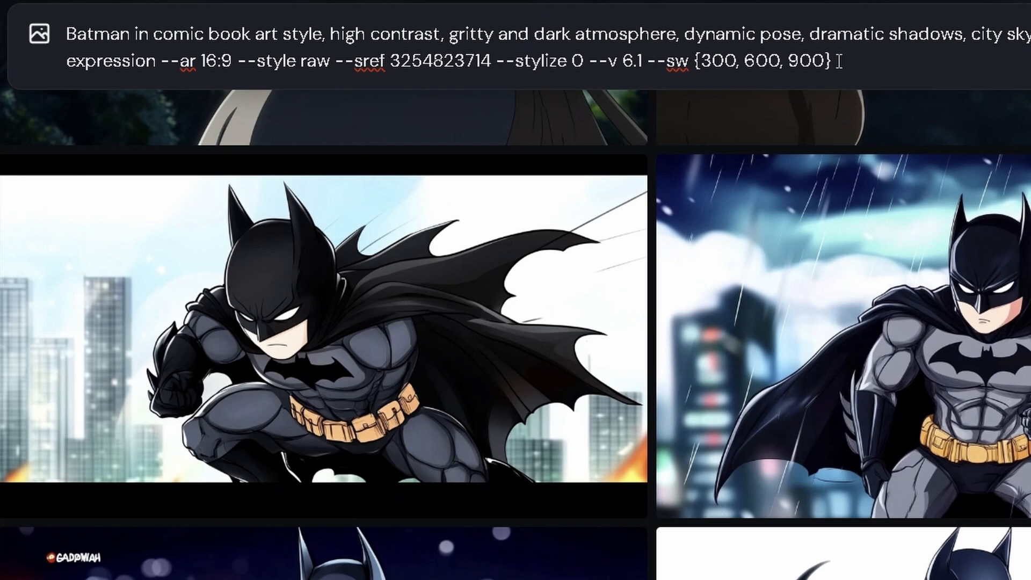
key(Return)
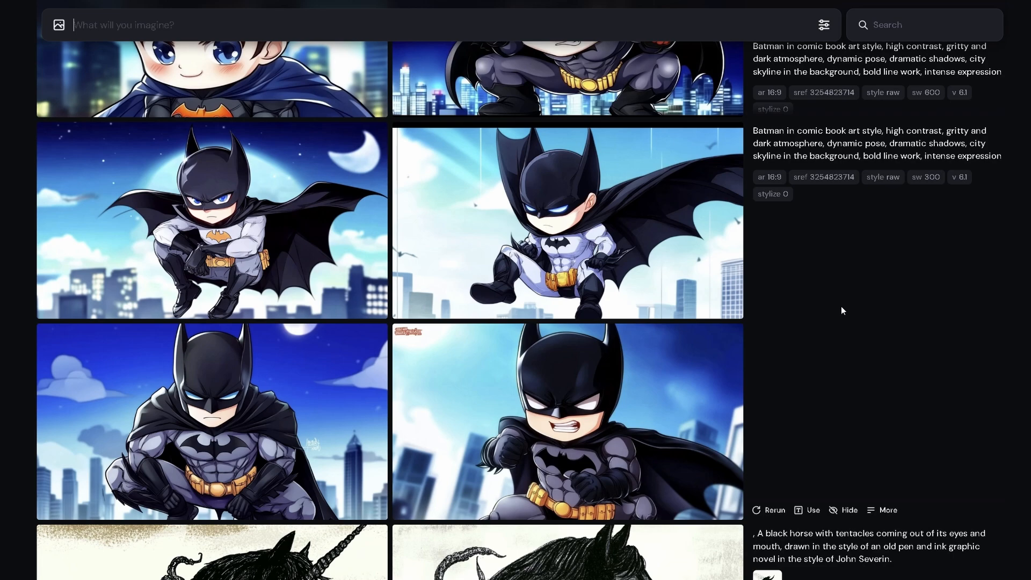
Compare the Batman images generated with style weights 300, 600 and 900.
scroll(841, 311, up, 7)
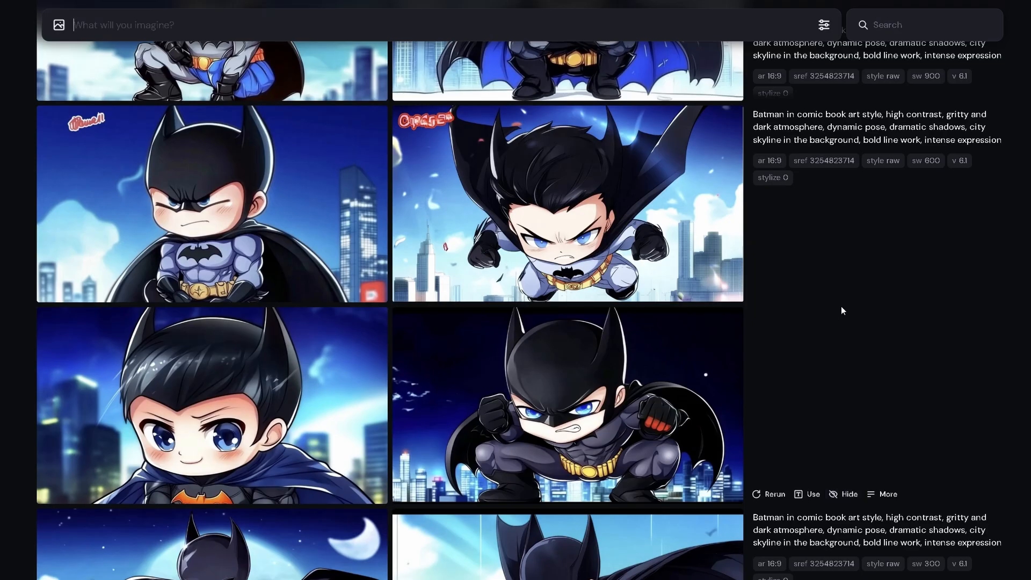
scroll(841, 310, up, 6)
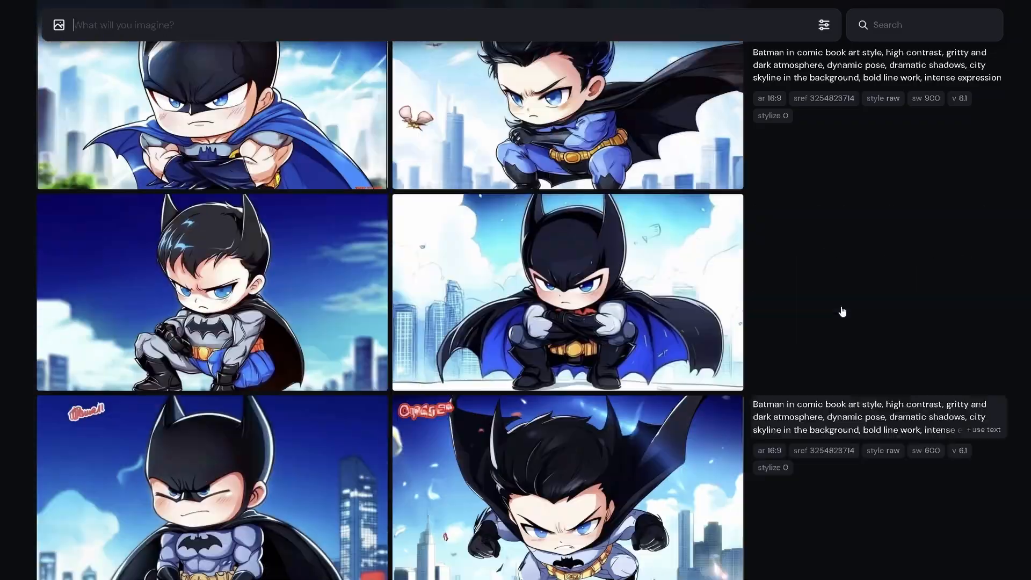
scroll(841, 310, down, 2)
scroll(841, 310, up, 2)
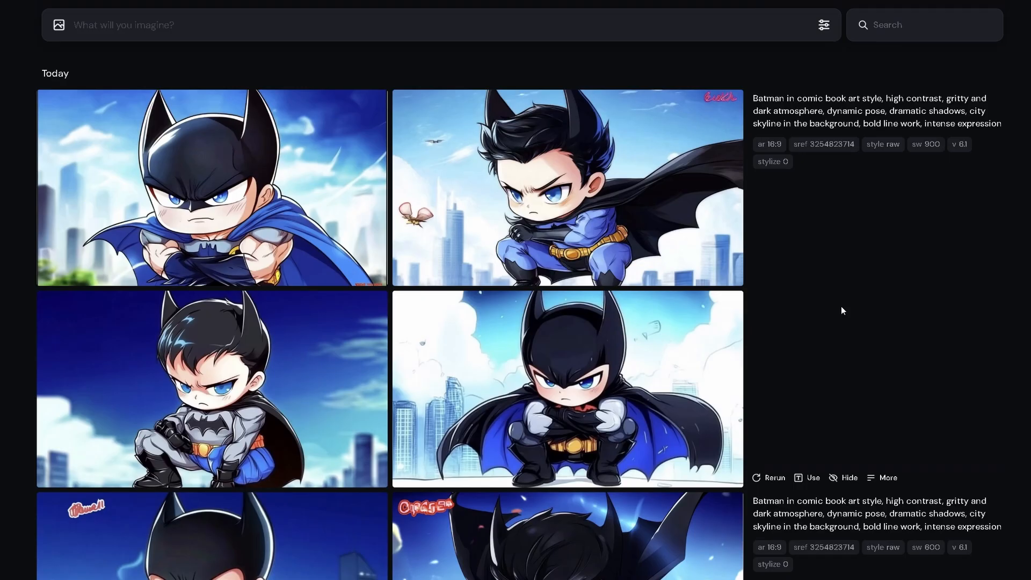
scroll(841, 310, down, 10)
scroll(841, 310, up, 2)
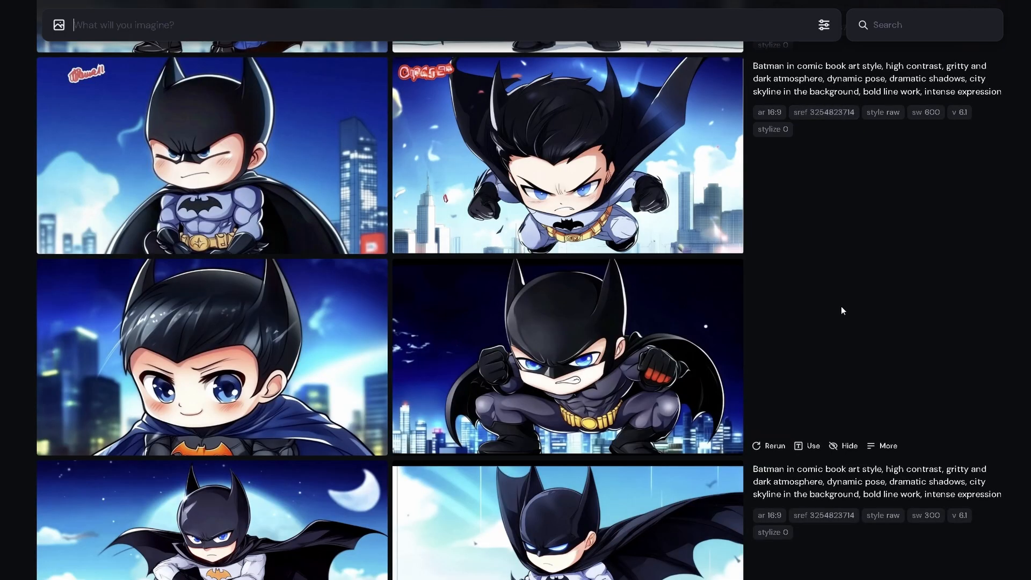
scroll(841, 310, up, 9)
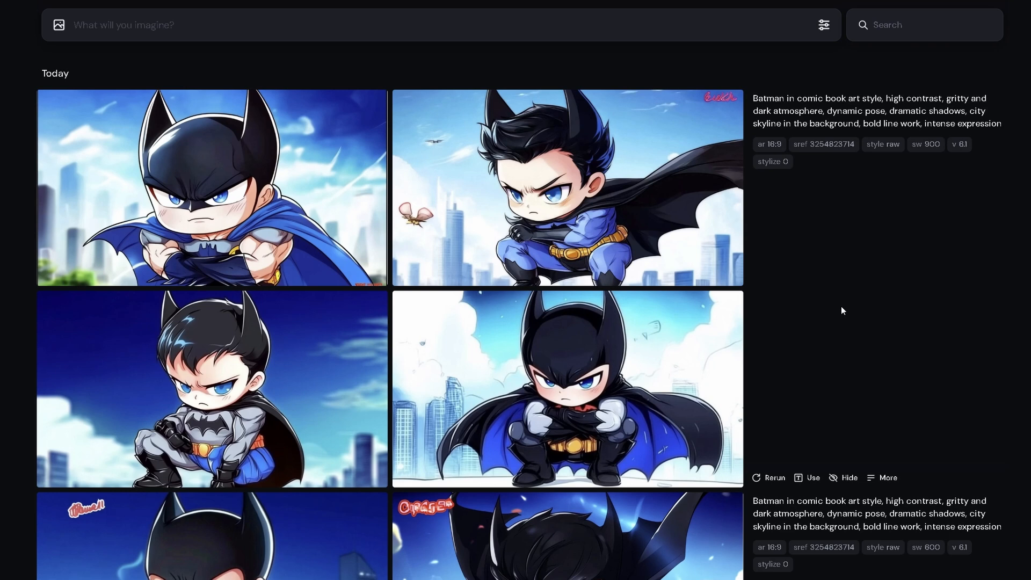
Attach the crouching Batman image from the style weight 300 job as a character reference and close the image view.
scroll(841, 311, down, 9)
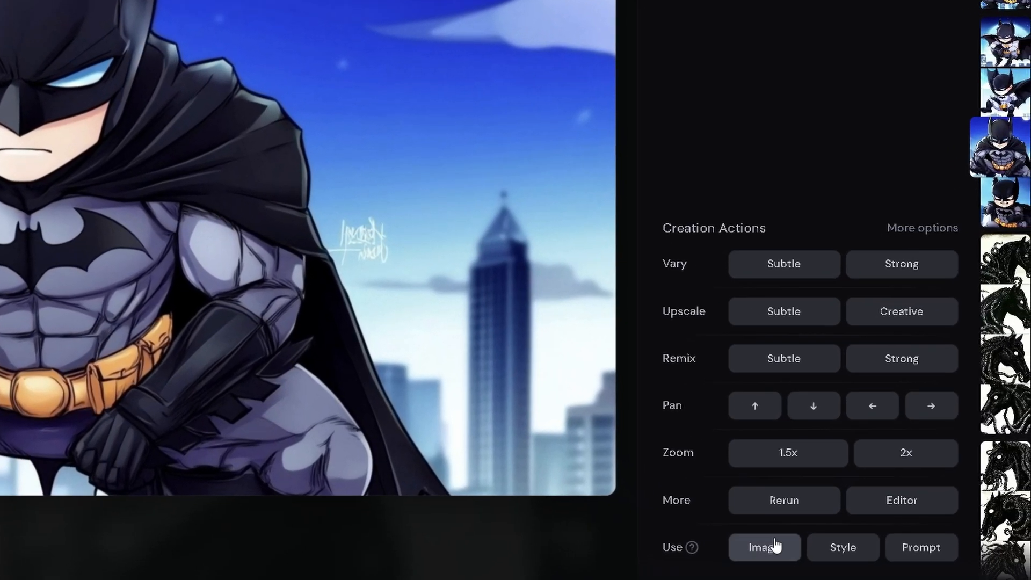
click(776, 546)
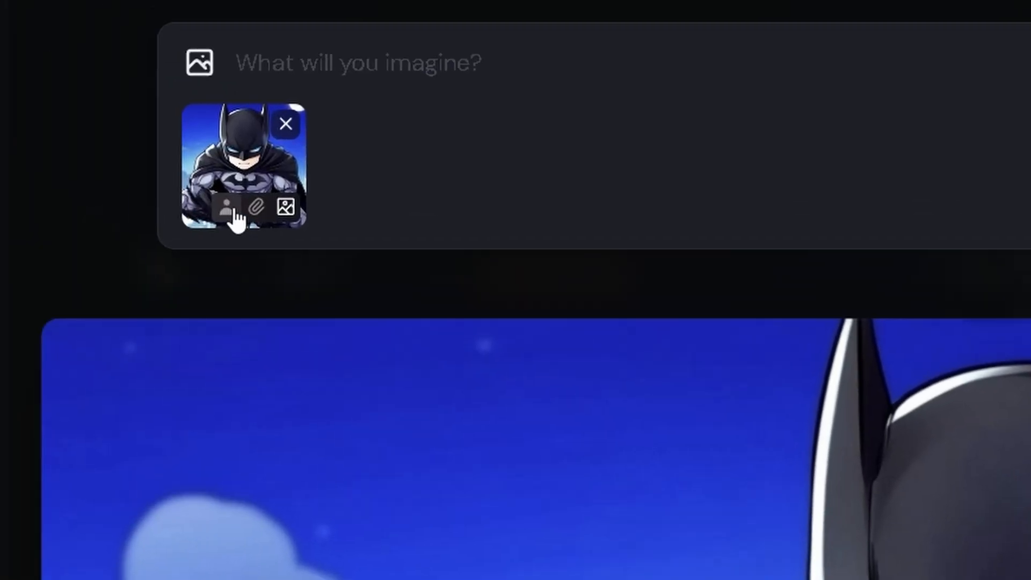
click(228, 213)
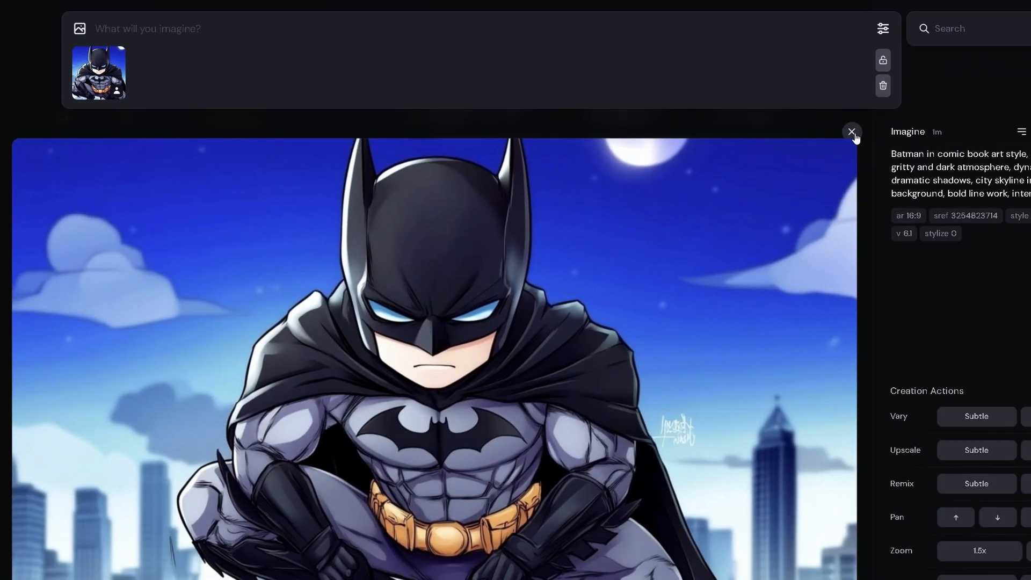
click(852, 132)
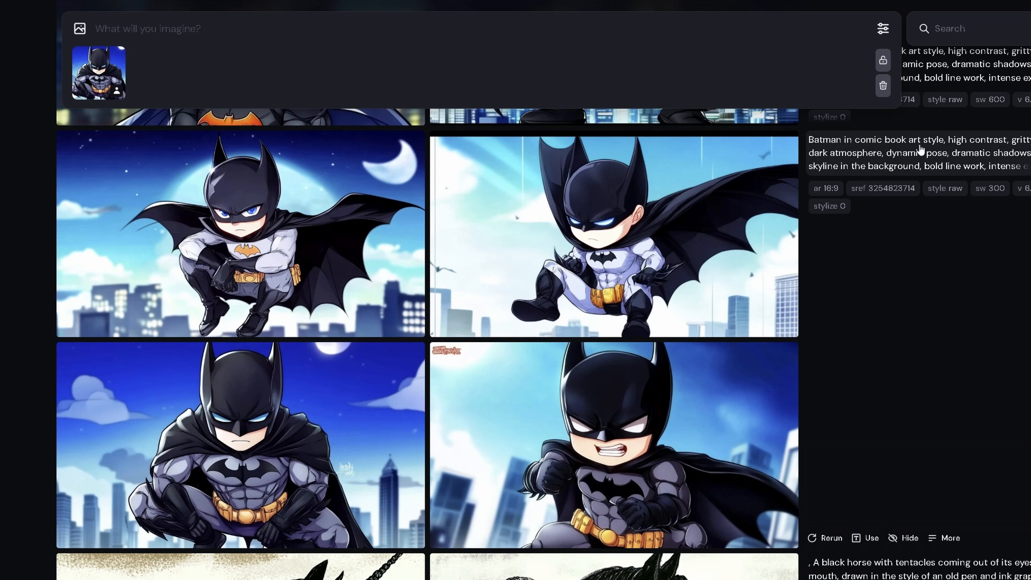
Reuse the Batman comic book prompt text with the character reference, append --cw {30,60,90} and generate the images.
click(921, 149)
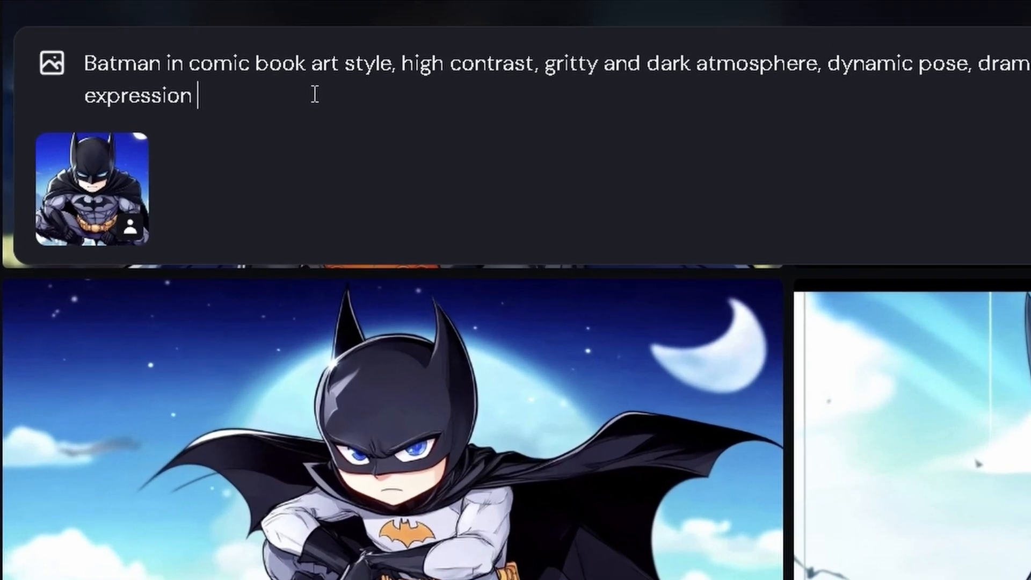
text(-)
text(-c)
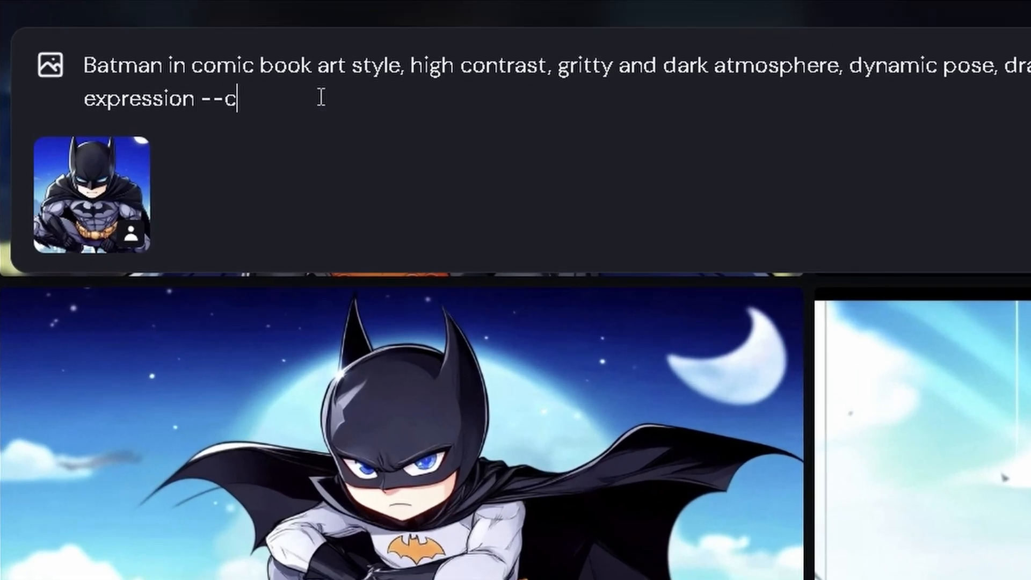
text(w {30,60.90})
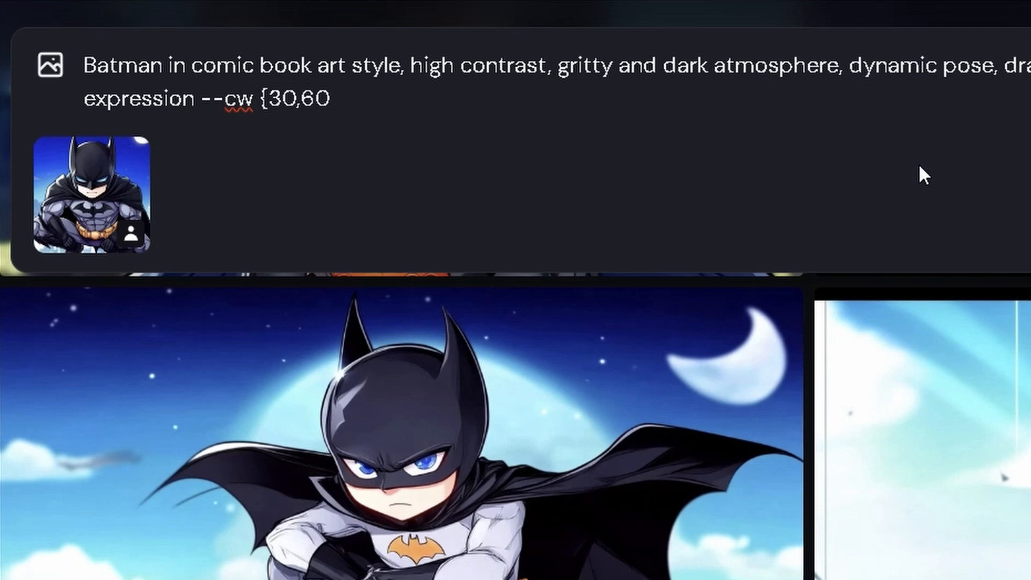
key(BackSpace)
key(BackSpace)
key(BackSpace)
key(BackSpace)
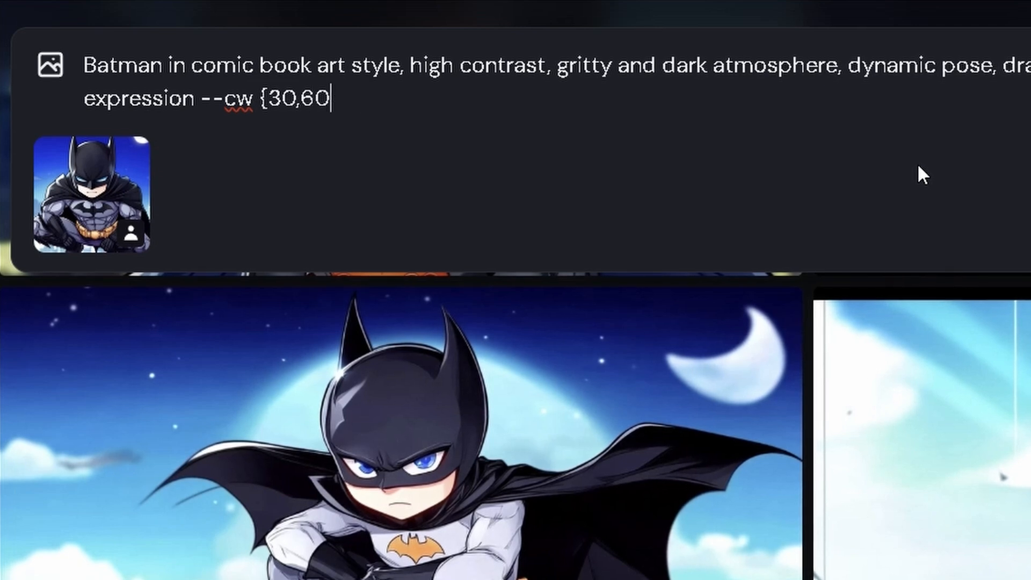
text(,90})
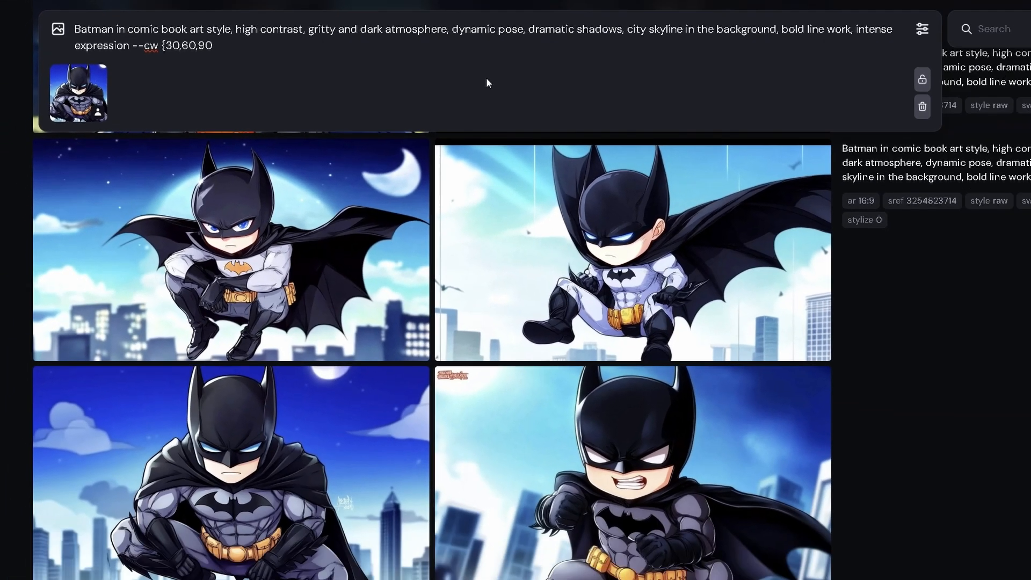
key(Return)
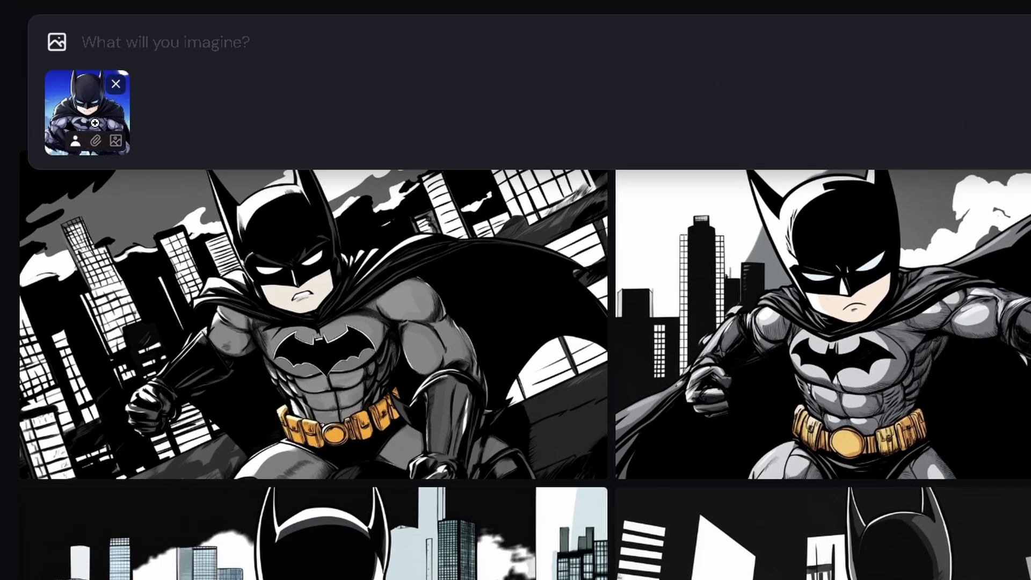
Use the crouching Batman image as both character and style reference, reuse the Batman comic book prompt text and generate.
click(94, 141)
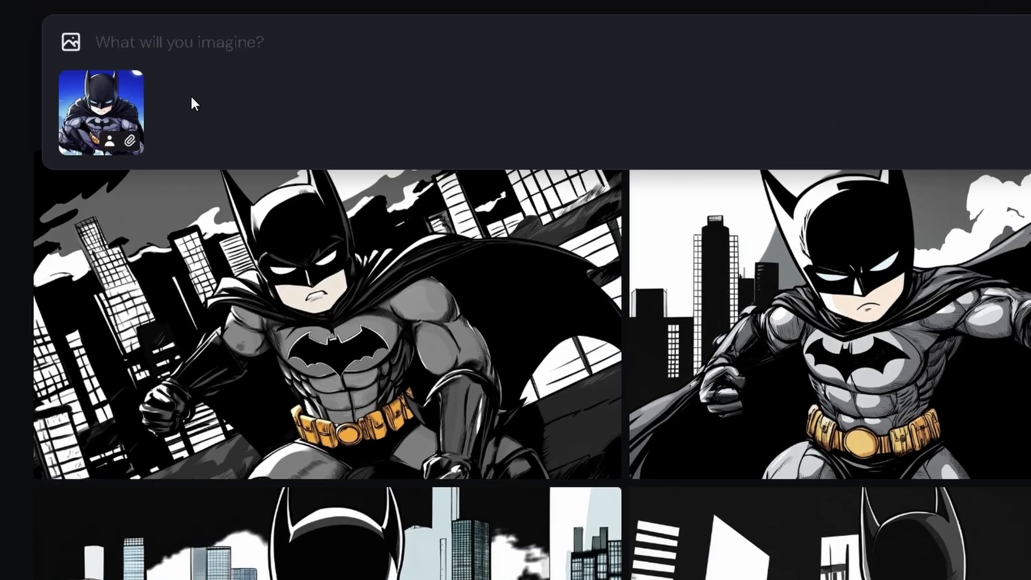
mouse_move(102, 149)
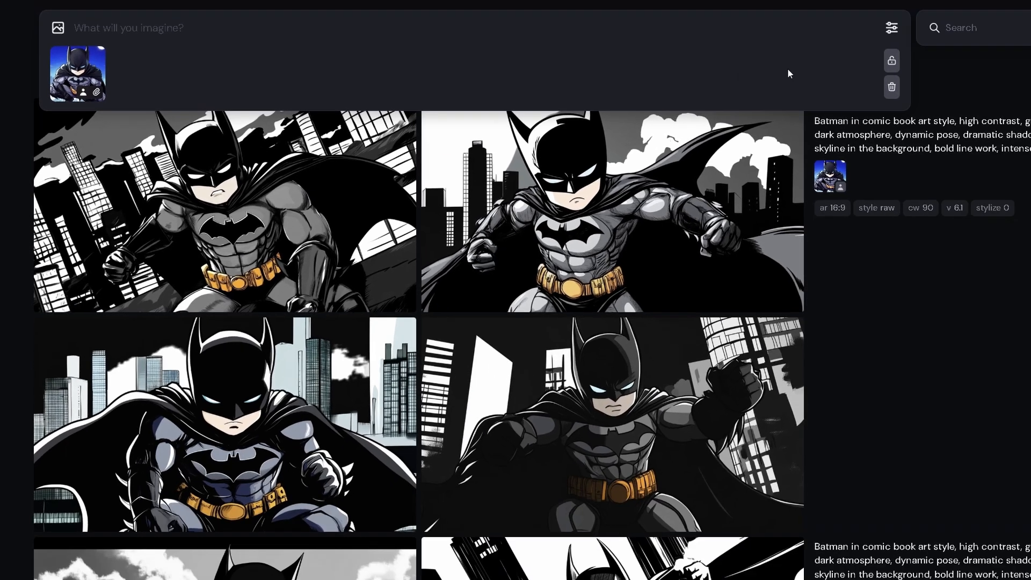
mouse_move(1012, 118)
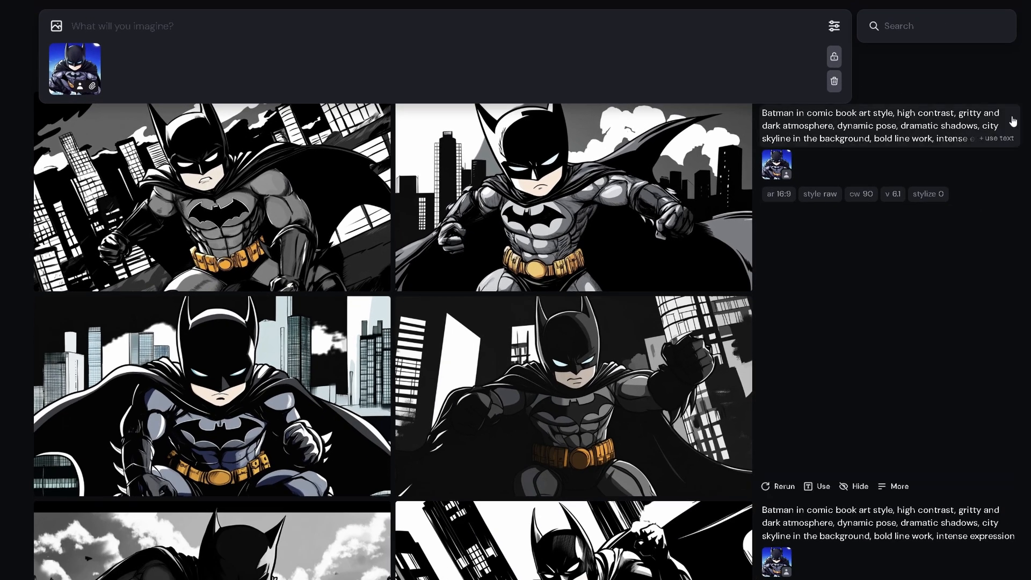
click(944, 133)
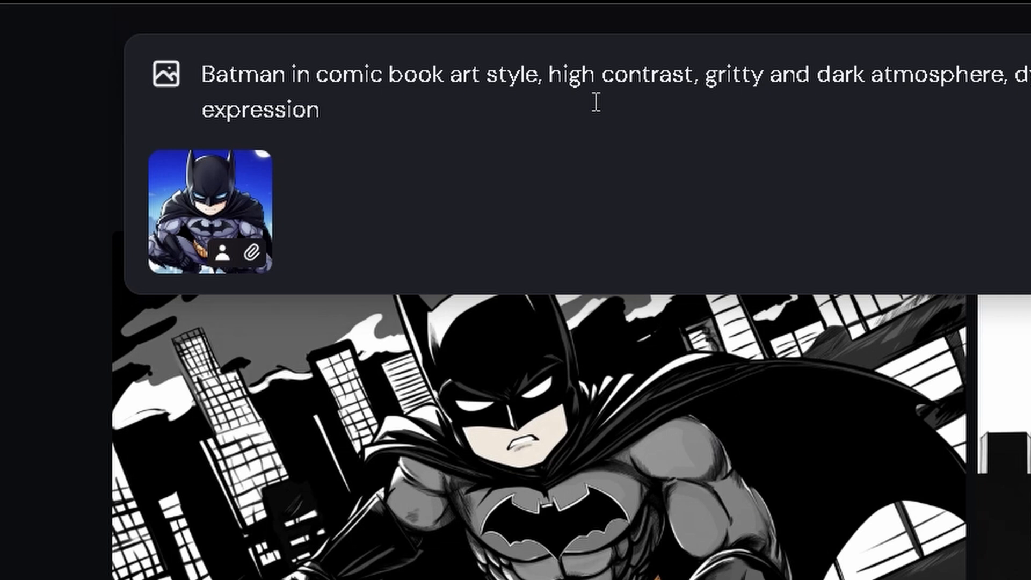
key(Return)
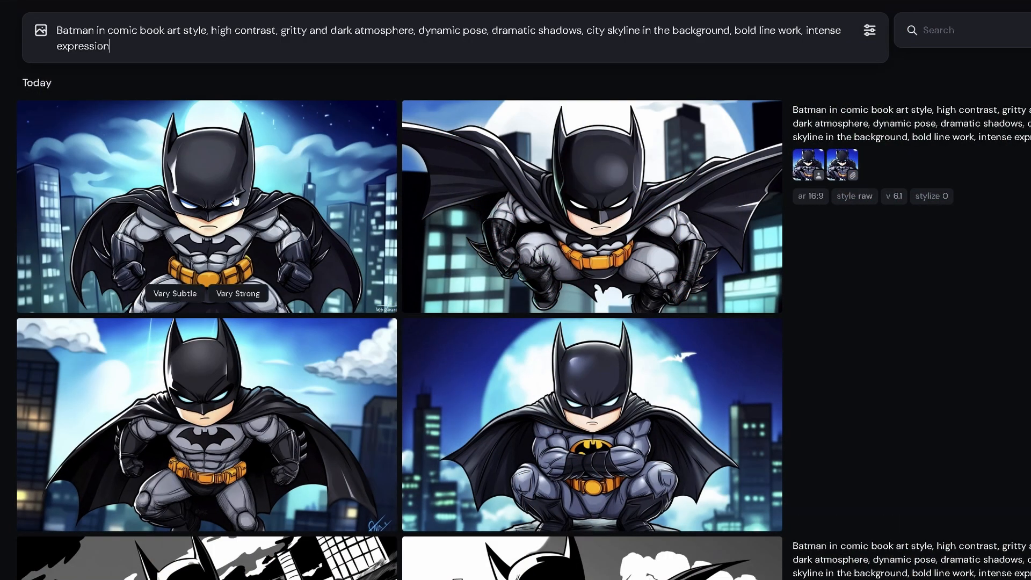
Make the first new Batman image the character reference, change the prompt to "Batman doing a ballet dance --cw 30" and generate.
click(234, 199)
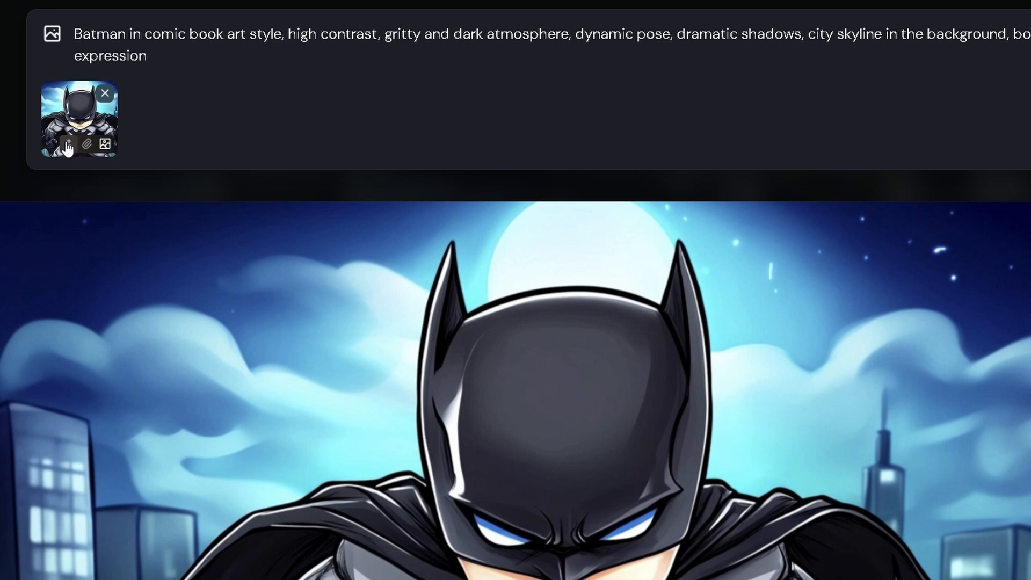
click(68, 145)
text(--cw 30)
drag(151, 55, 129, 34)
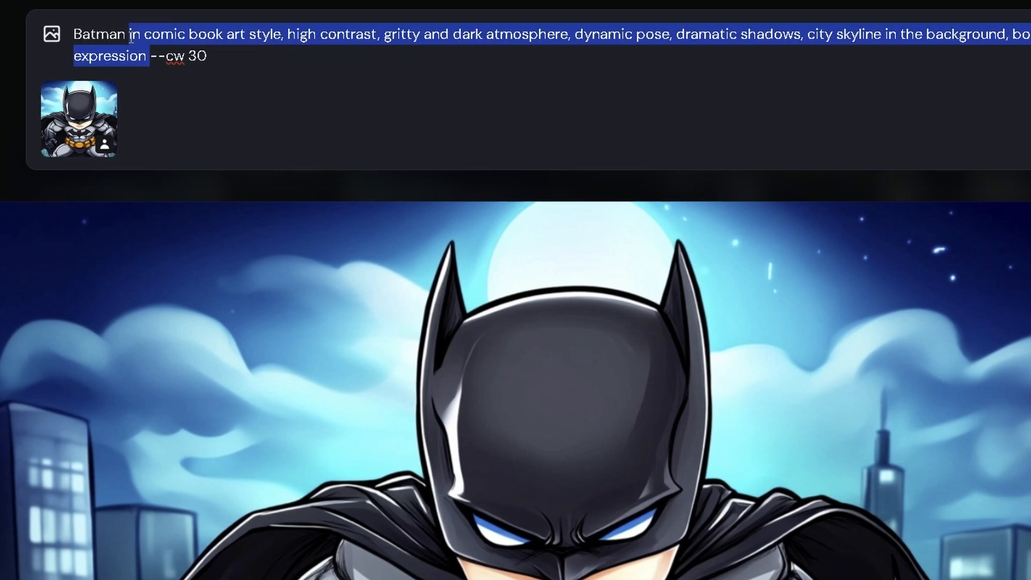
text(doing a ballet dance --cw 30)
key(Return)
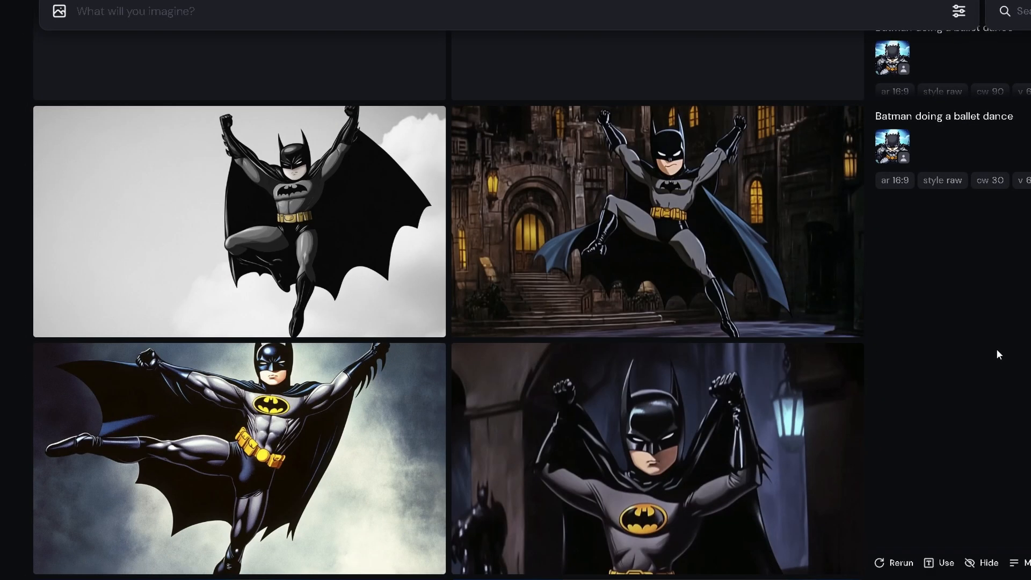
scroll(995, 298, up, 7)
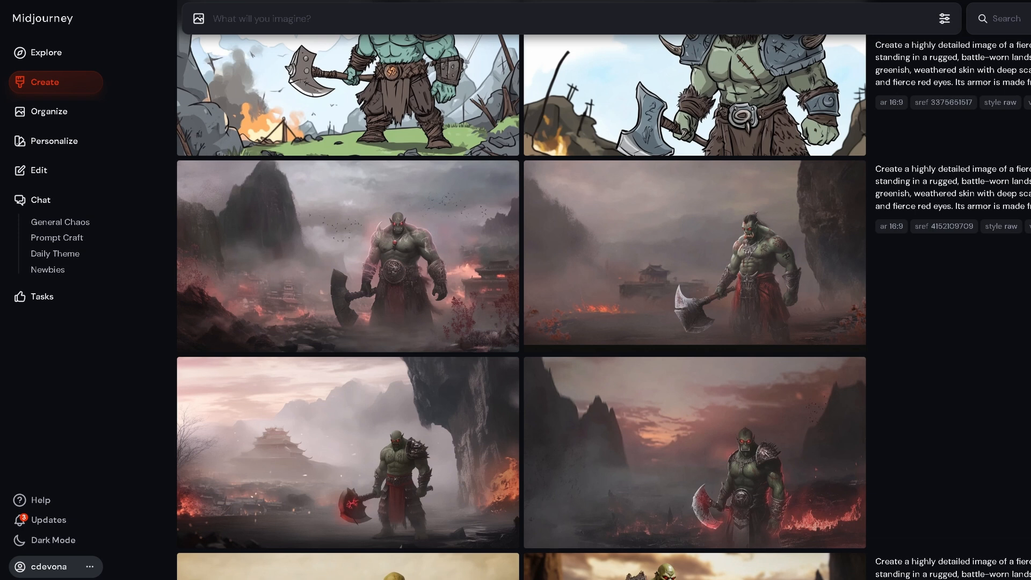
click(403, 426)
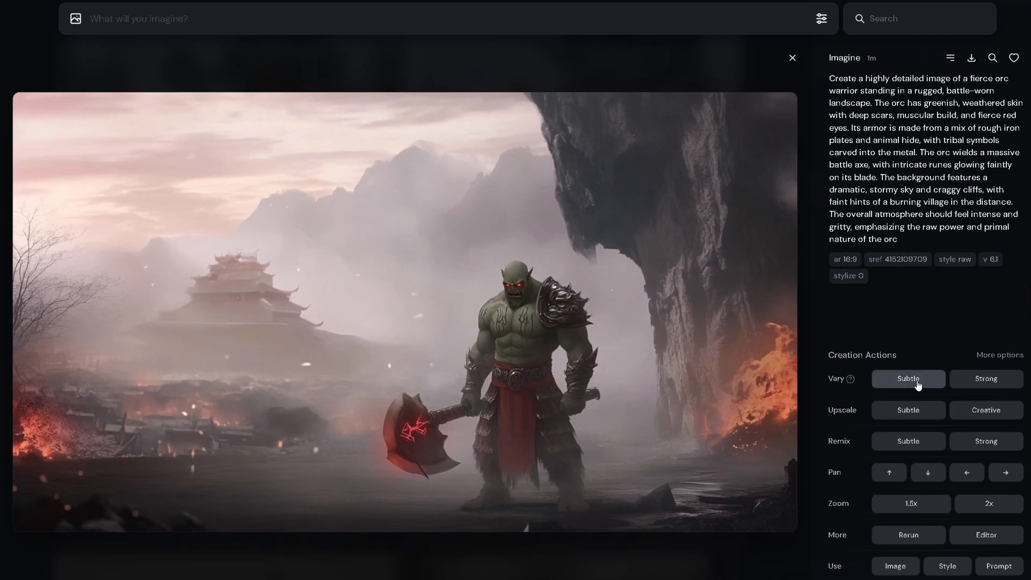
click(918, 383)
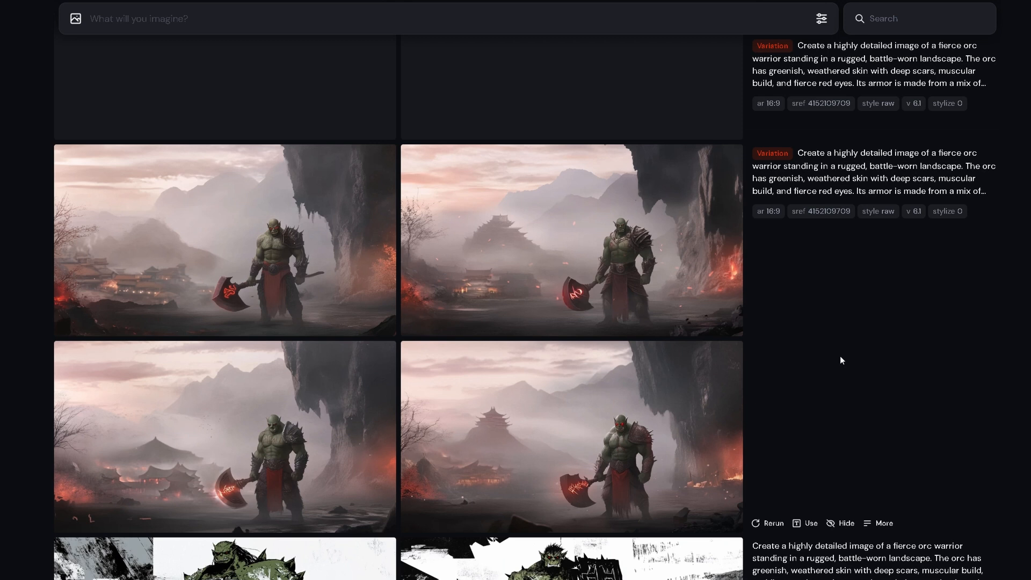
Compare the subtle variations of the orc image with its strong variations one by one.
click(318, 243)
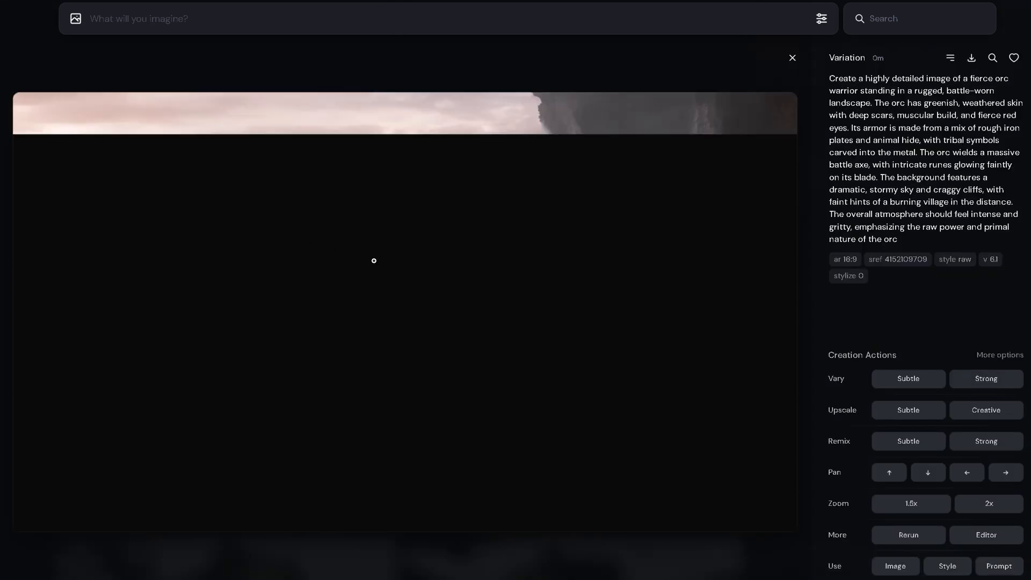
key(Right)
key(Right)
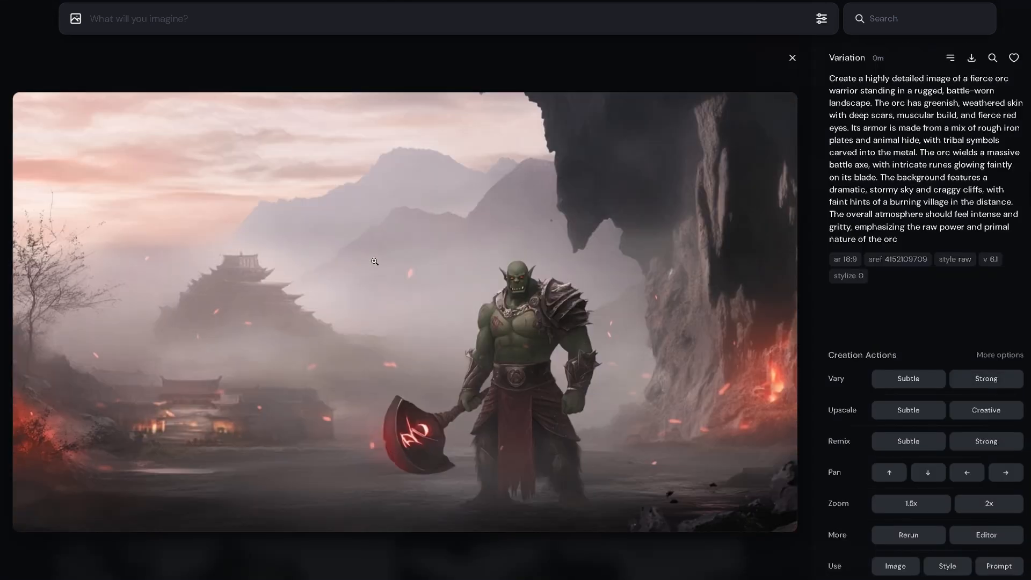
key(Right)
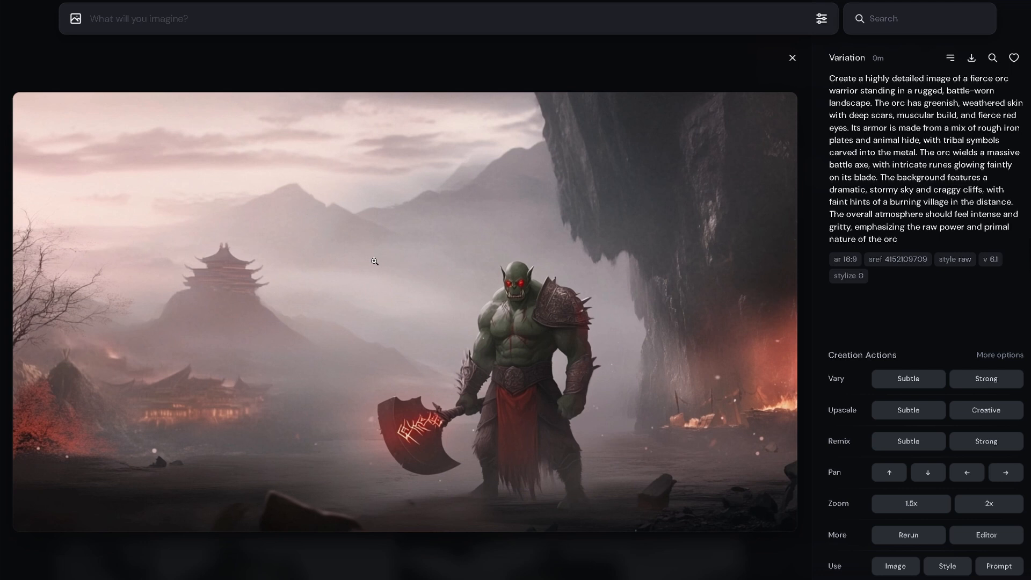
click(793, 57)
click(270, 189)
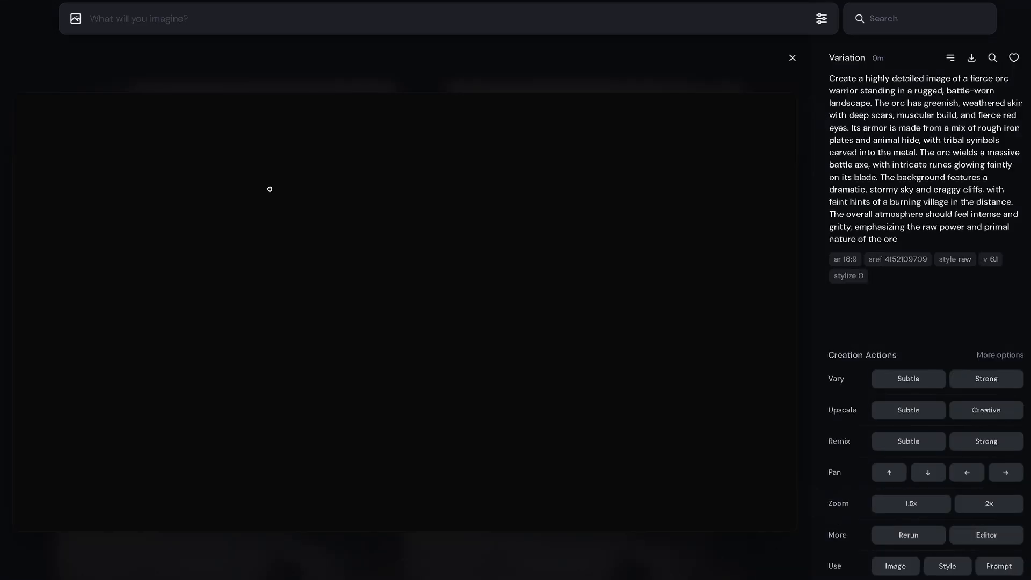
key(Right)
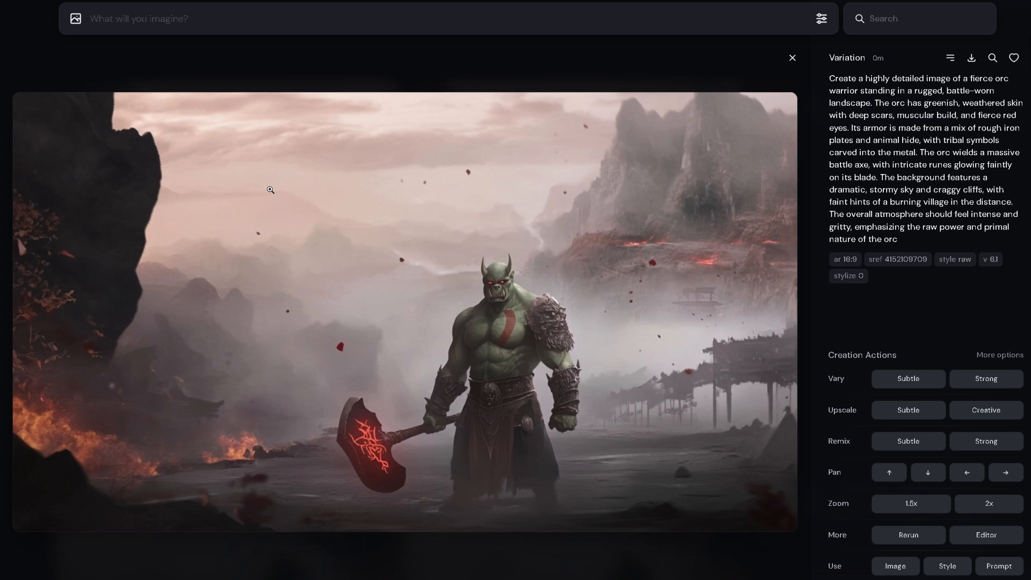
key(Right)
key(Right)
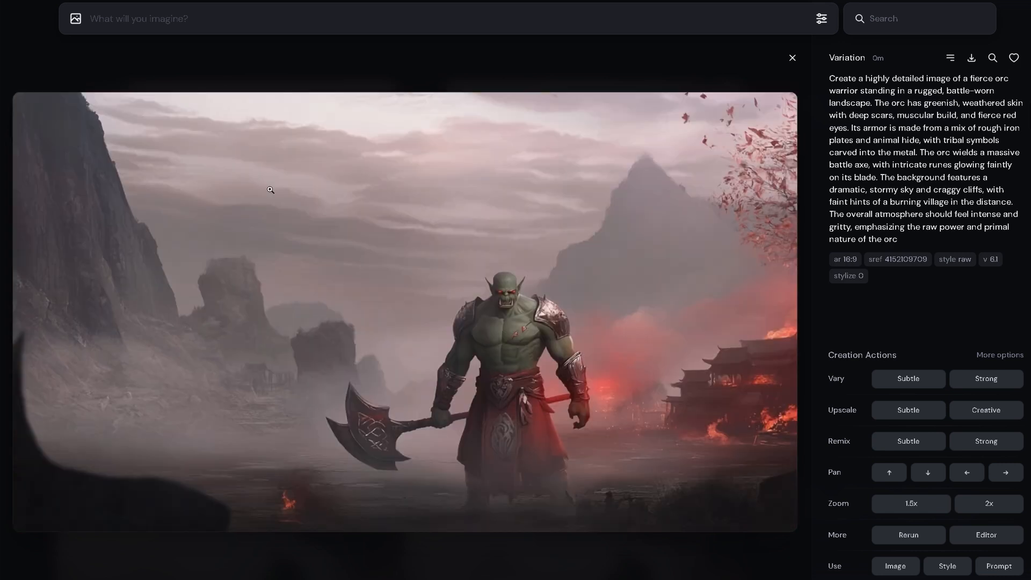
click(793, 57)
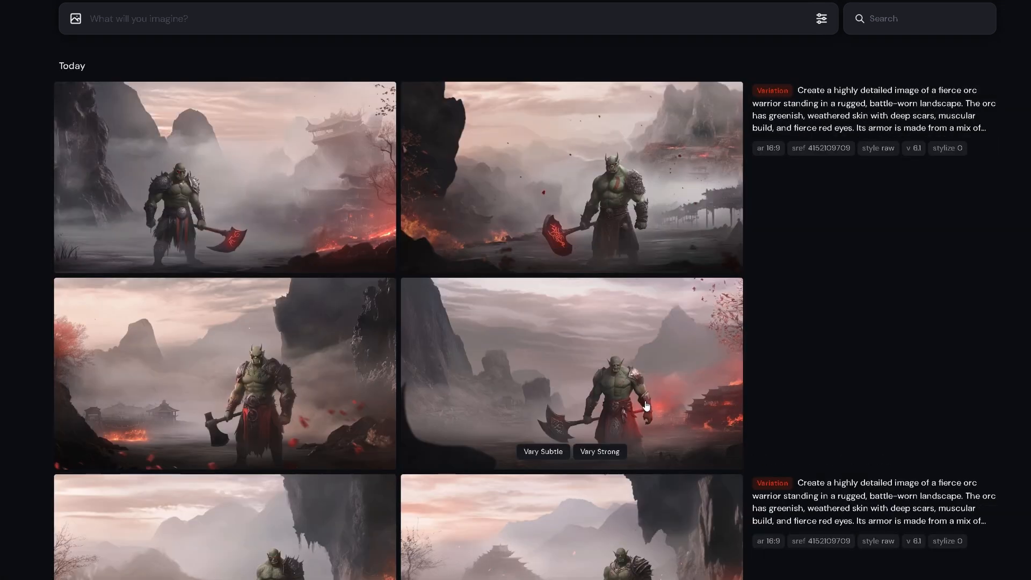
Apply a strong remix to the original orc image, replacing the whole prompt with "orc carrying a long sword", and submit it.
scroll(646, 405, down, 1)
scroll(647, 405, down, 5)
click(646, 405)
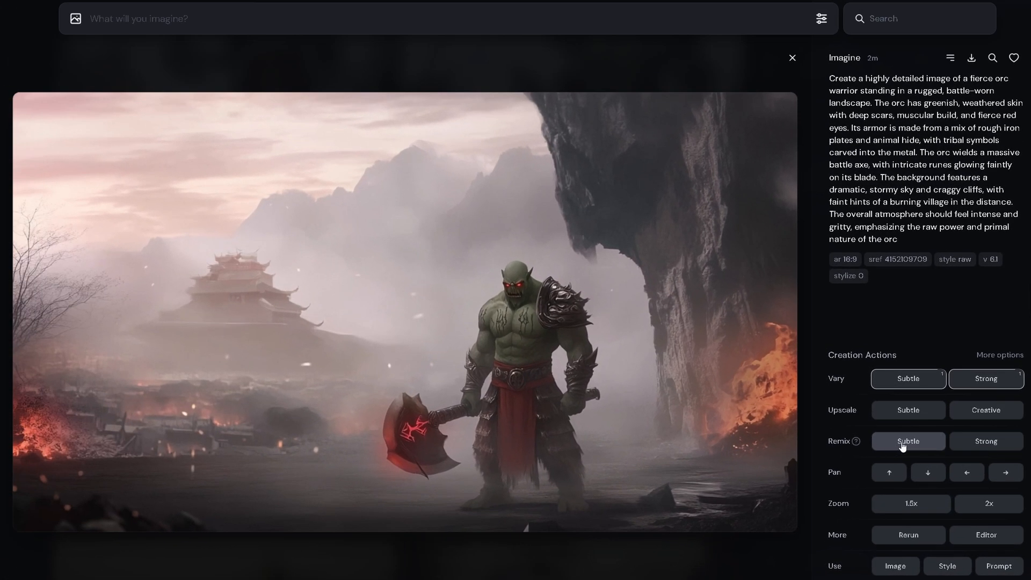
click(956, 445)
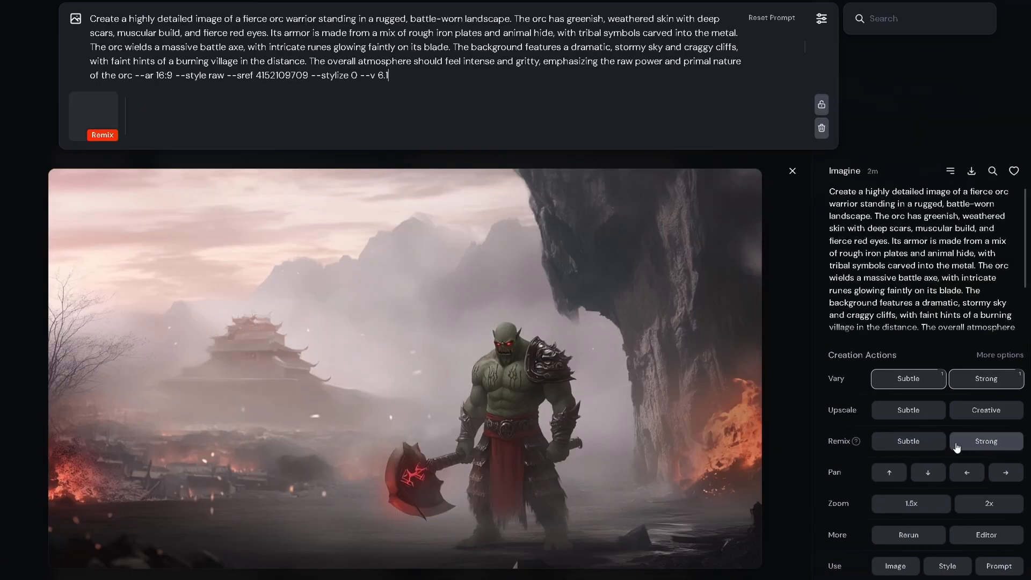
drag(438, 81, 73, 14)
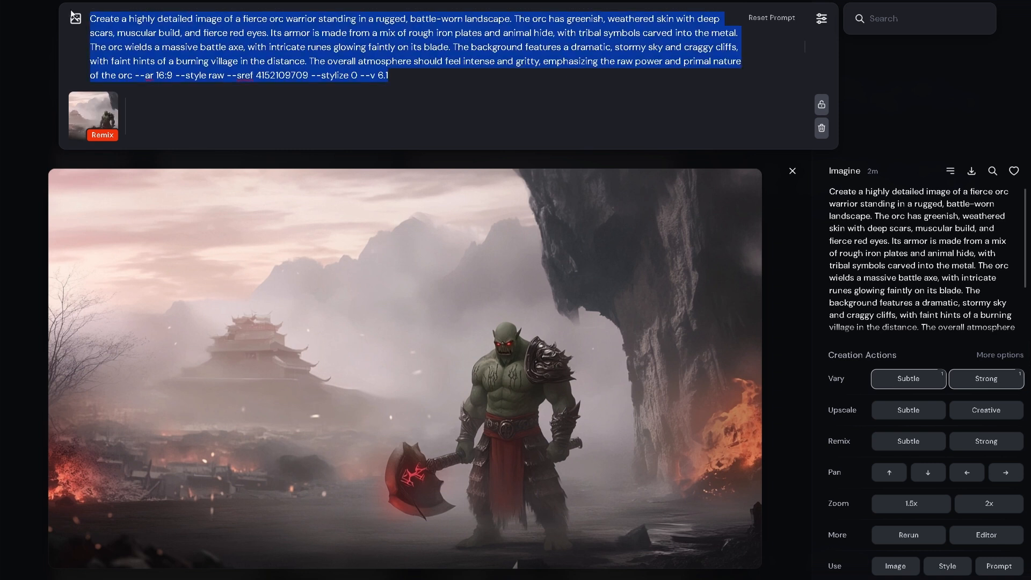
key(BackSpace)
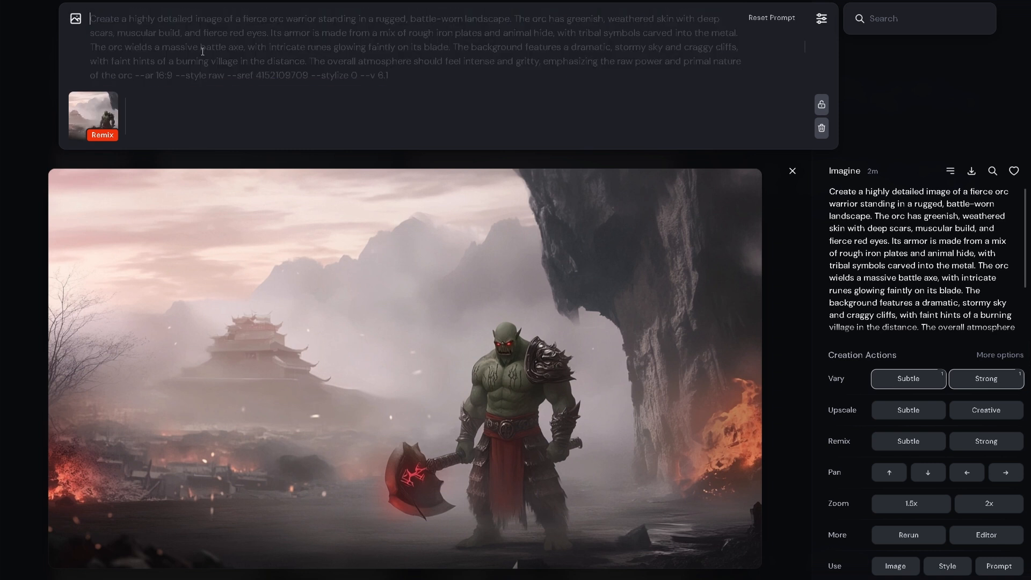
text(or)
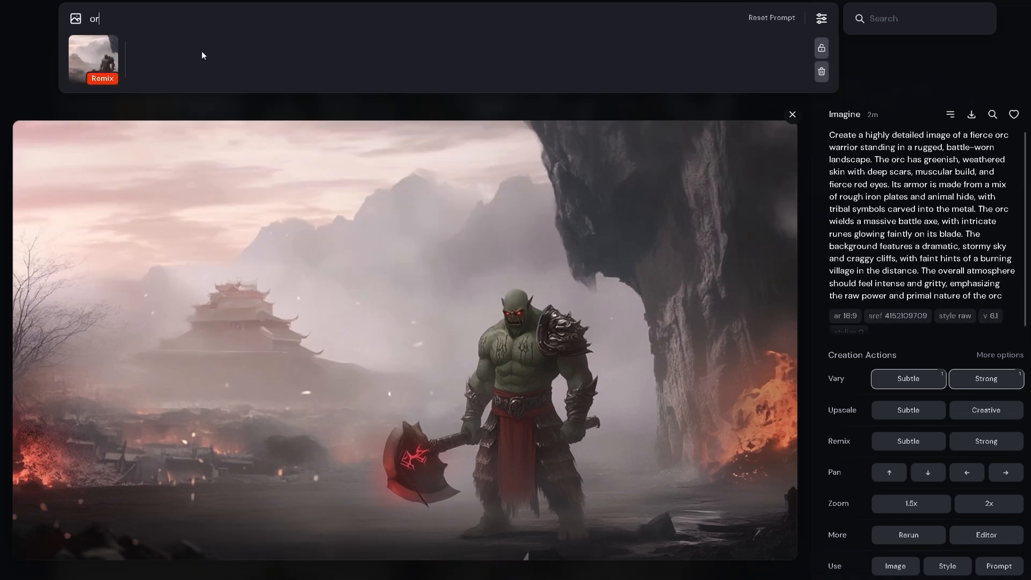
text(c carrying a long sword)
key(Return)
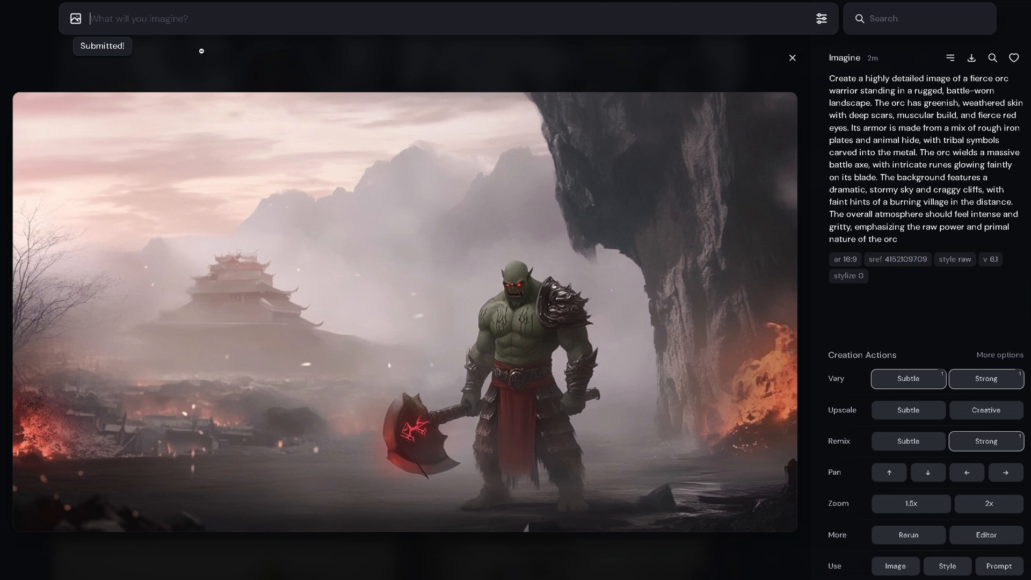
Examine the remixed image of the orc carrying a long sword at full size and close it.
click(793, 57)
click(314, 190)
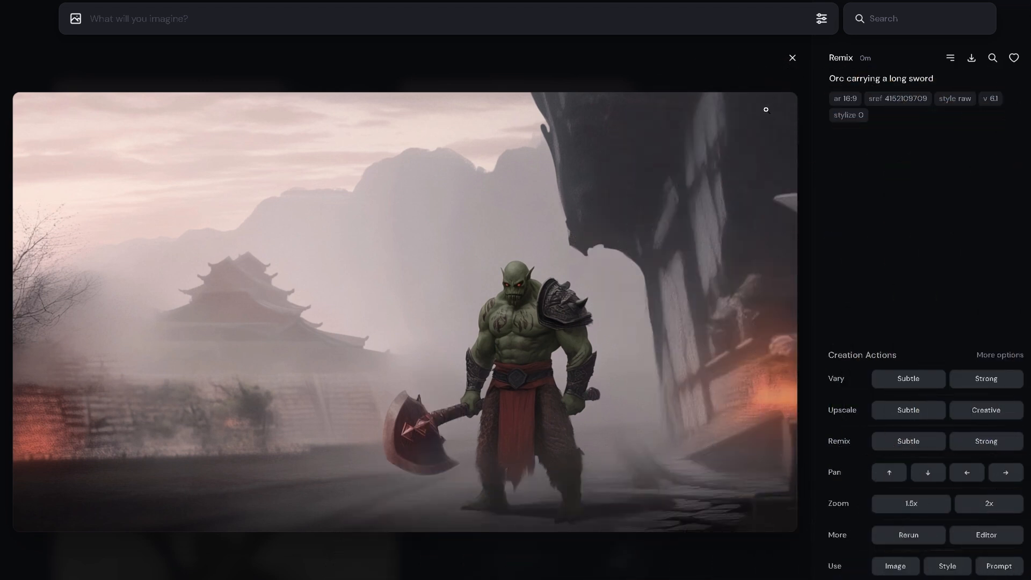
click(792, 57)
Search the creations for "chef" and extend the 16:9 anime-style chef remix image downward with Pan.
click(890, 23)
text(chef)
scroll(689, 292, down, 20)
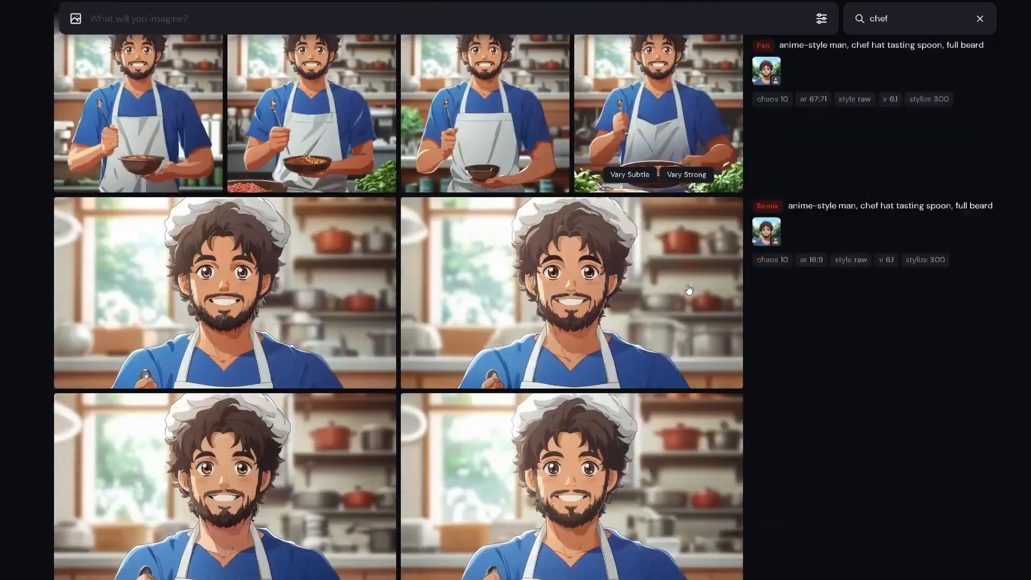
click(691, 293)
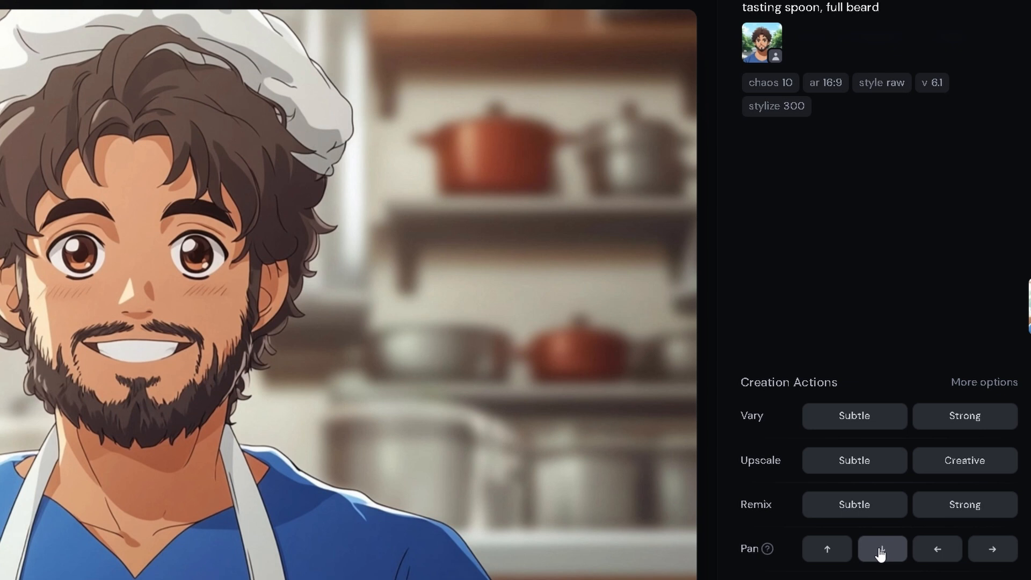
click(881, 553)
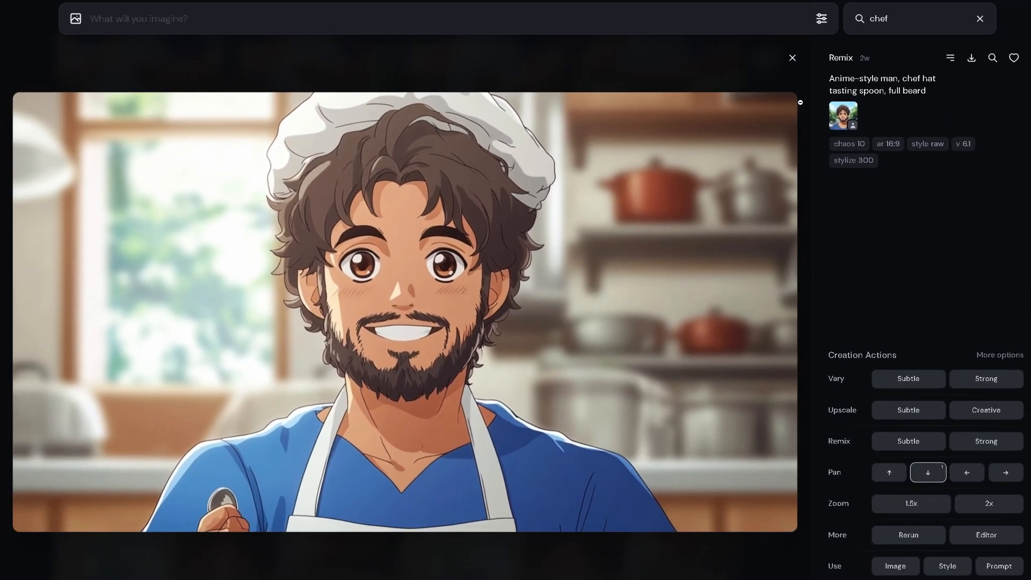
click(793, 58)
scroll(666, 462, up, 10)
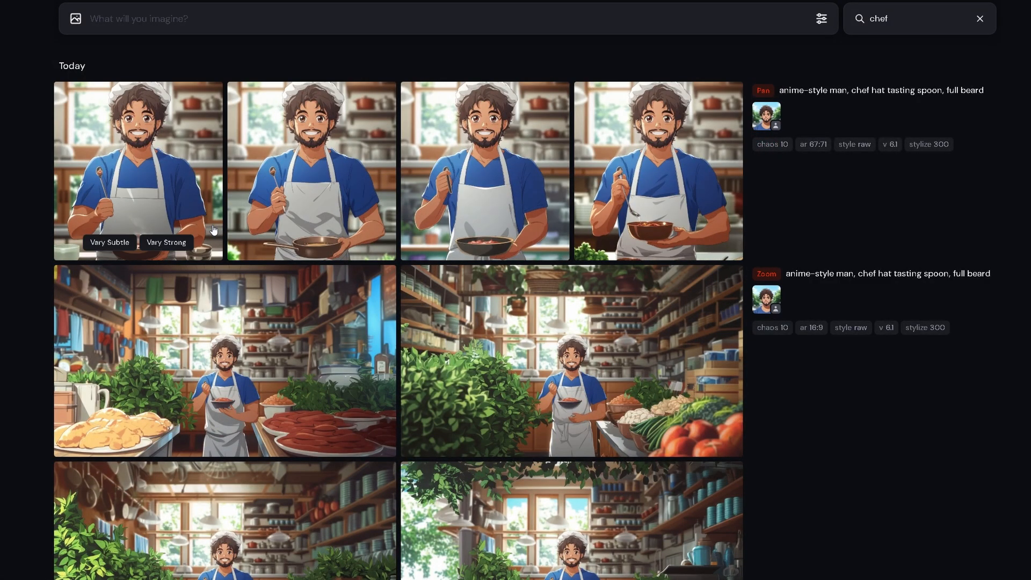
Compare the four downward-panned chef images one by one at full size and close the viewer.
click(120, 175)
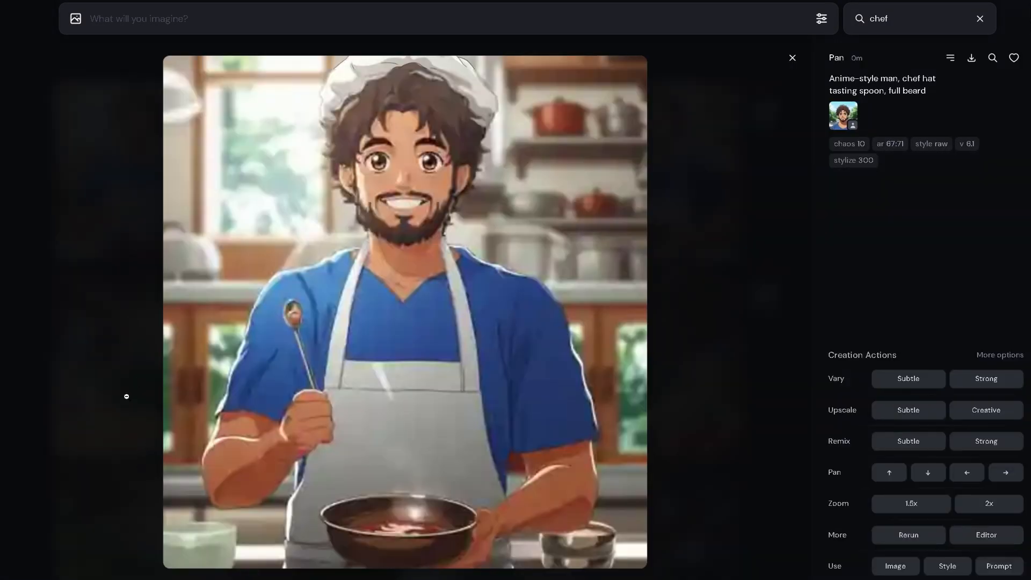
key(Right)
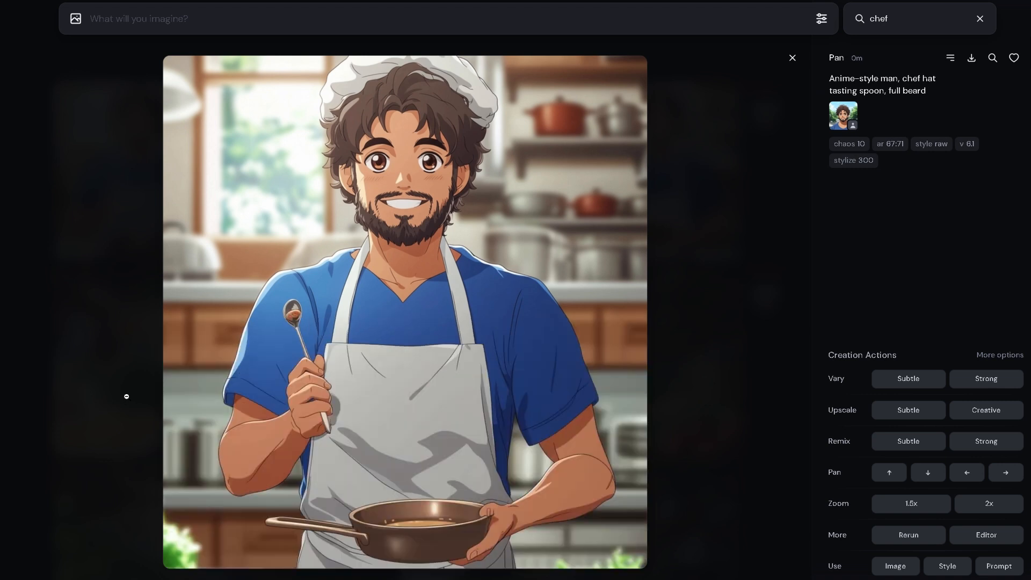
key(Right)
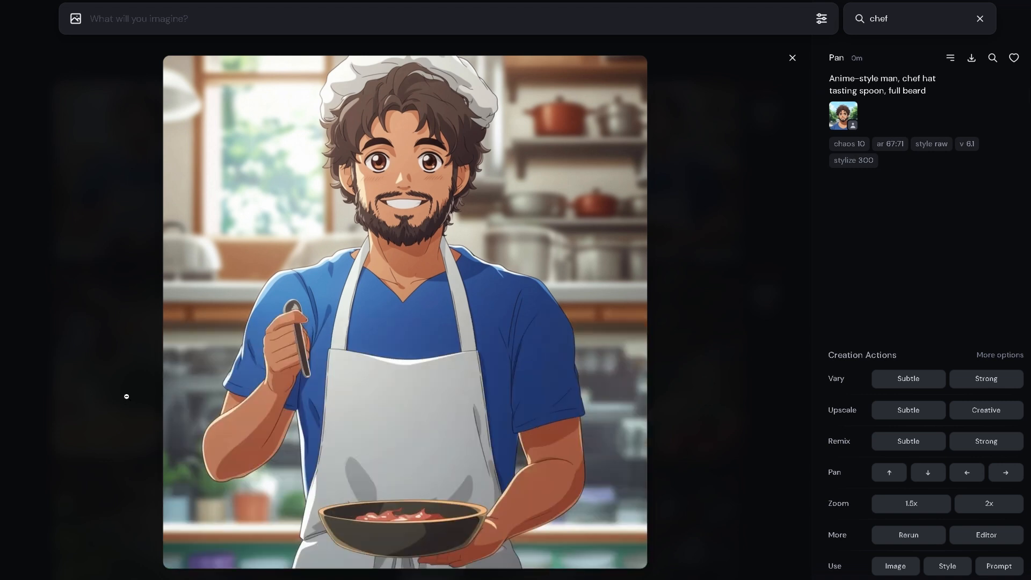
key(Right)
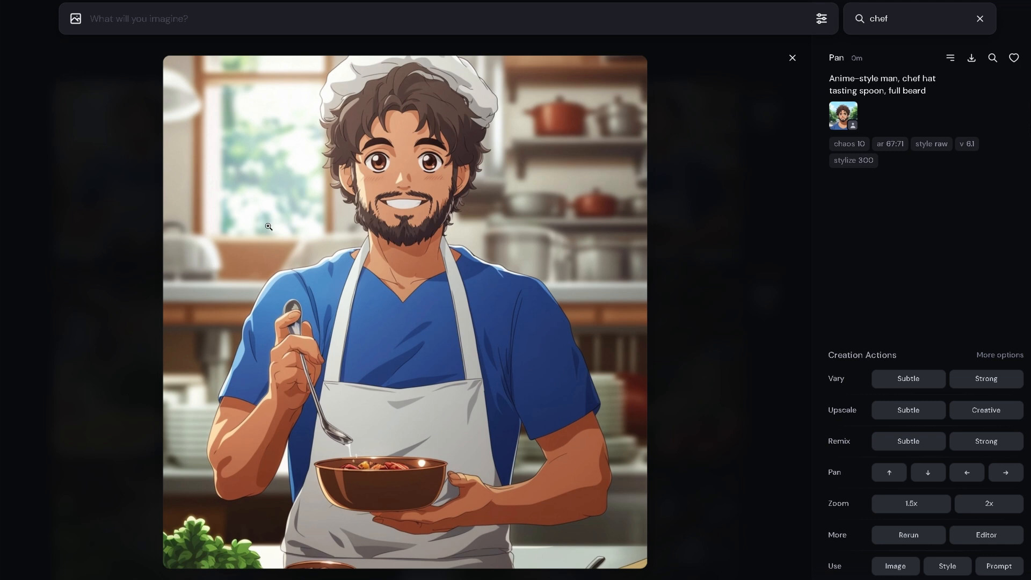
click(794, 59)
Open the 16:9 chef close-up, set its custom zoom factor to 2, and zoom the image out 2x.
scroll(595, 290, down, 10)
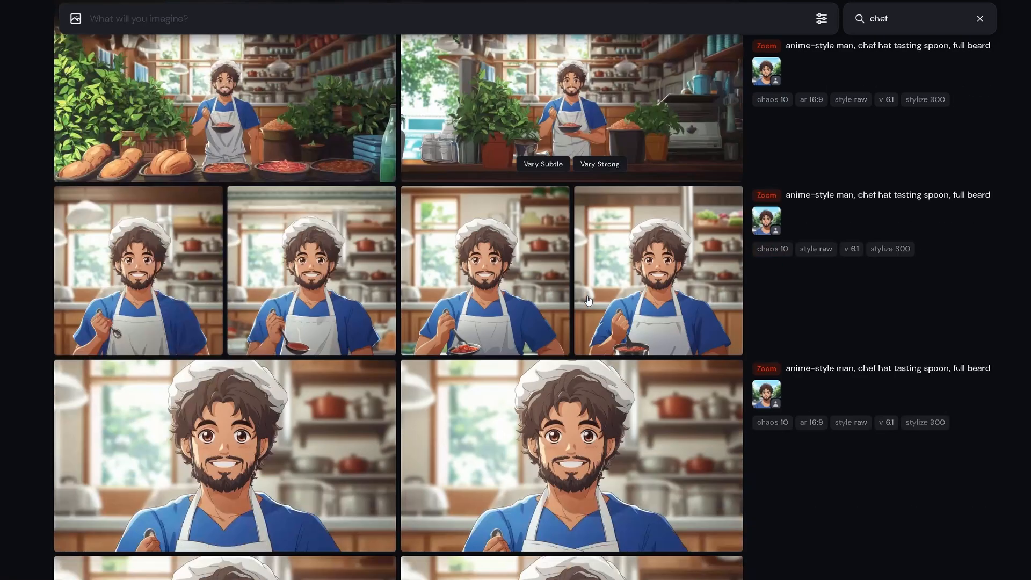
click(582, 227)
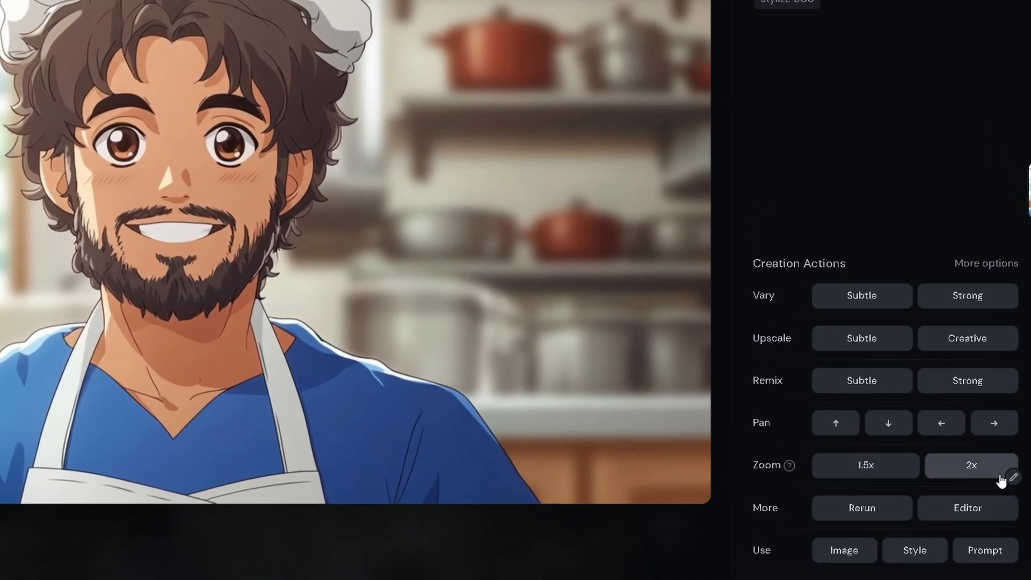
click(1014, 479)
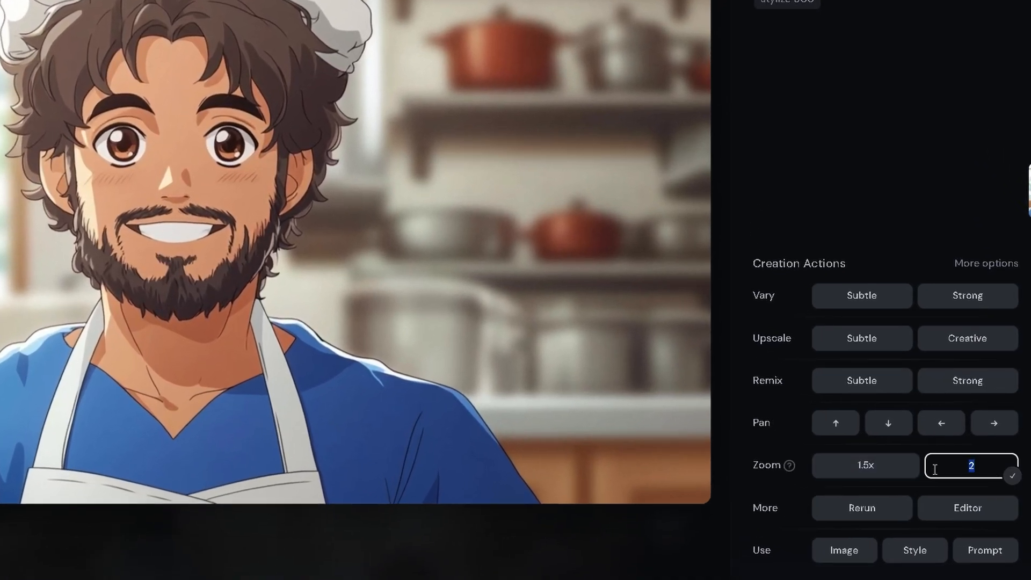
key(BackSpace)
click(1013, 475)
click(1015, 478)
key(BackSpace)
text(2)
click(1012, 476)
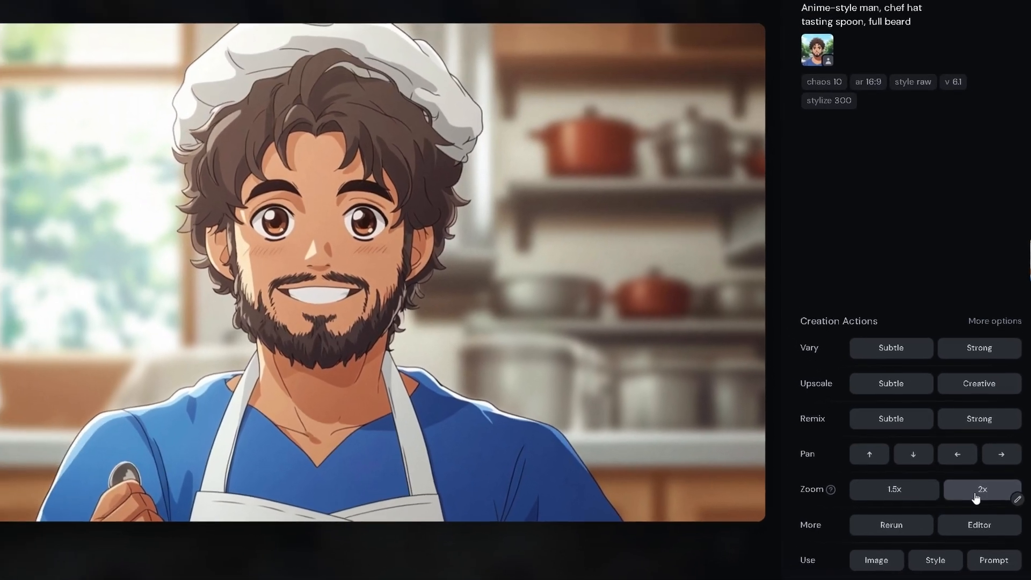
click(965, 473)
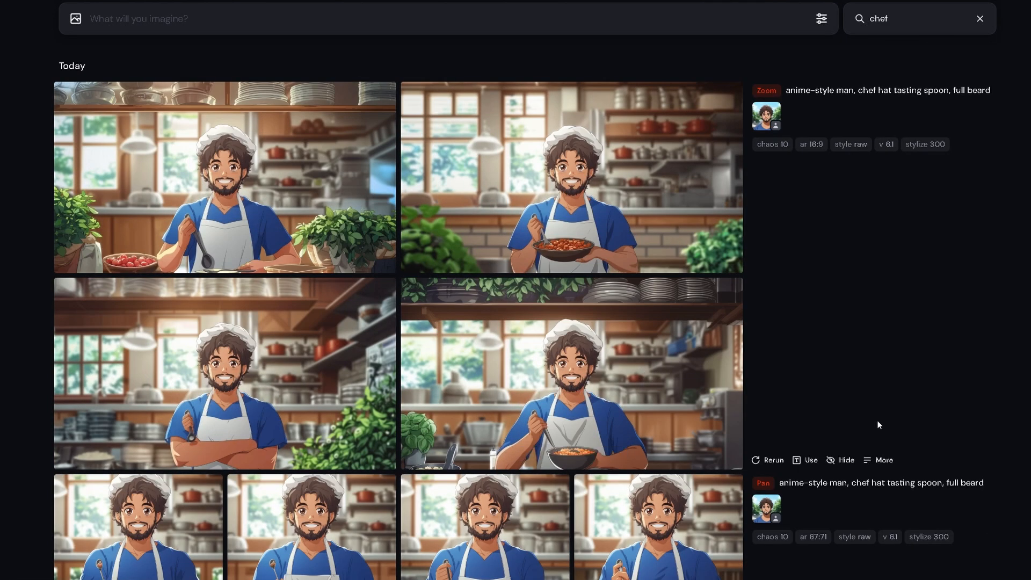
Go through the four zoomed-out chef images, zoom the fourth one out by another 2x, and close it.
click(226, 177)
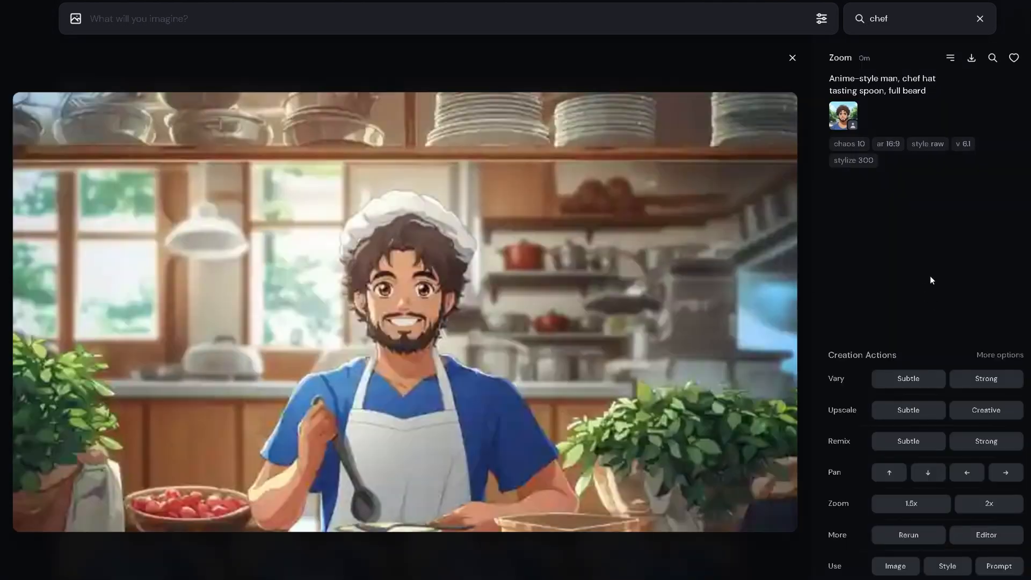
key(Right)
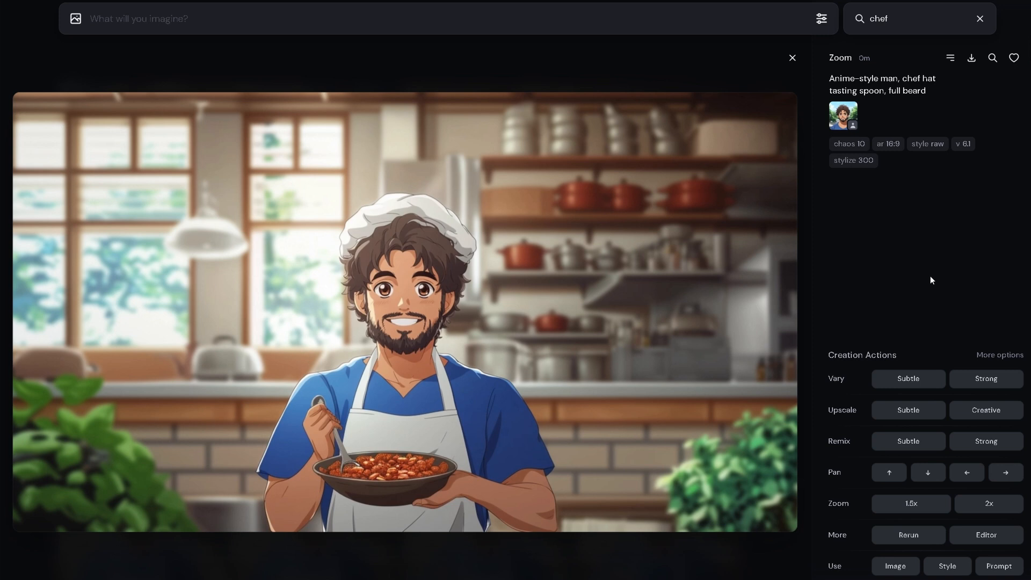
key(Right)
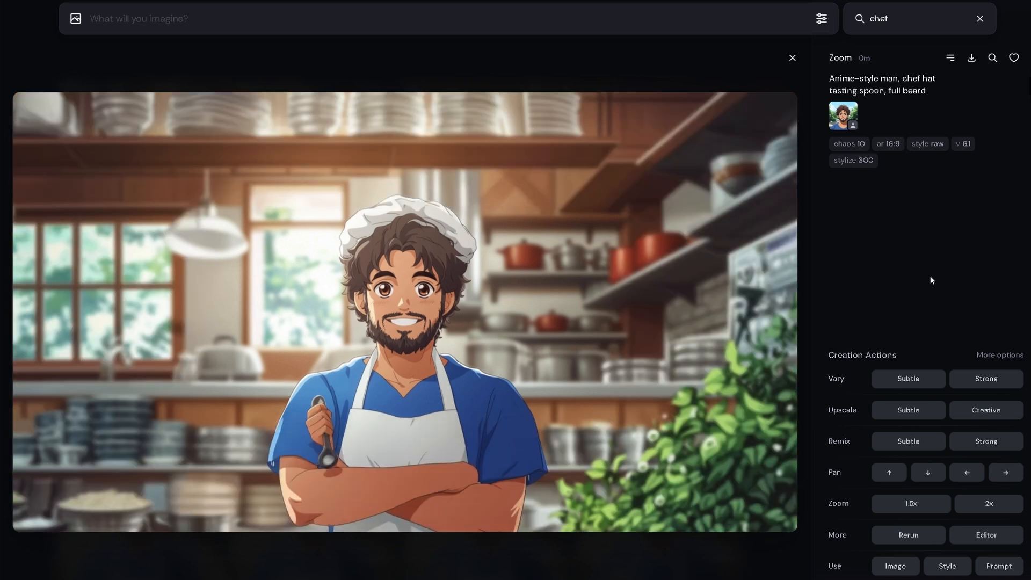
key(Right)
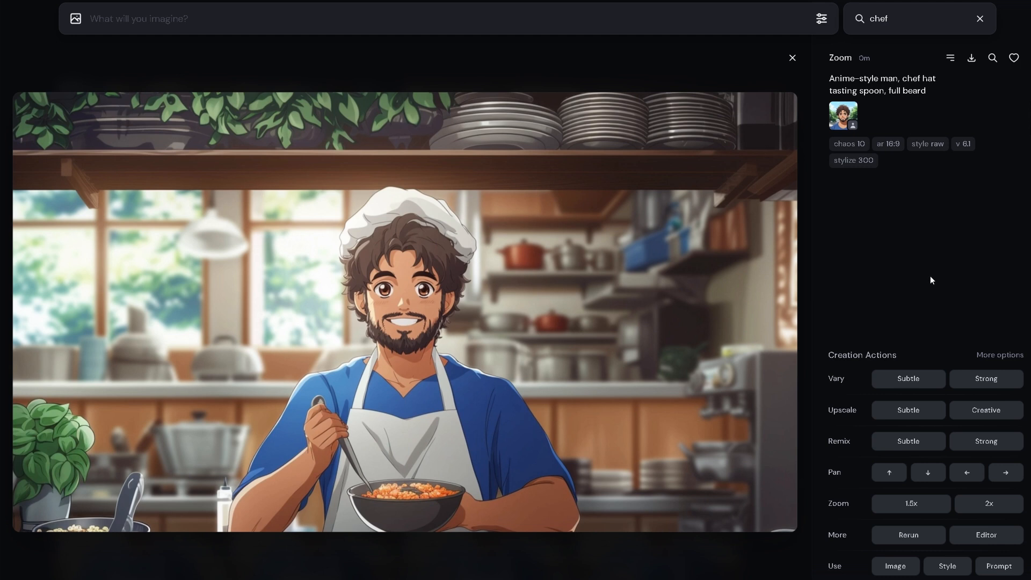
click(994, 503)
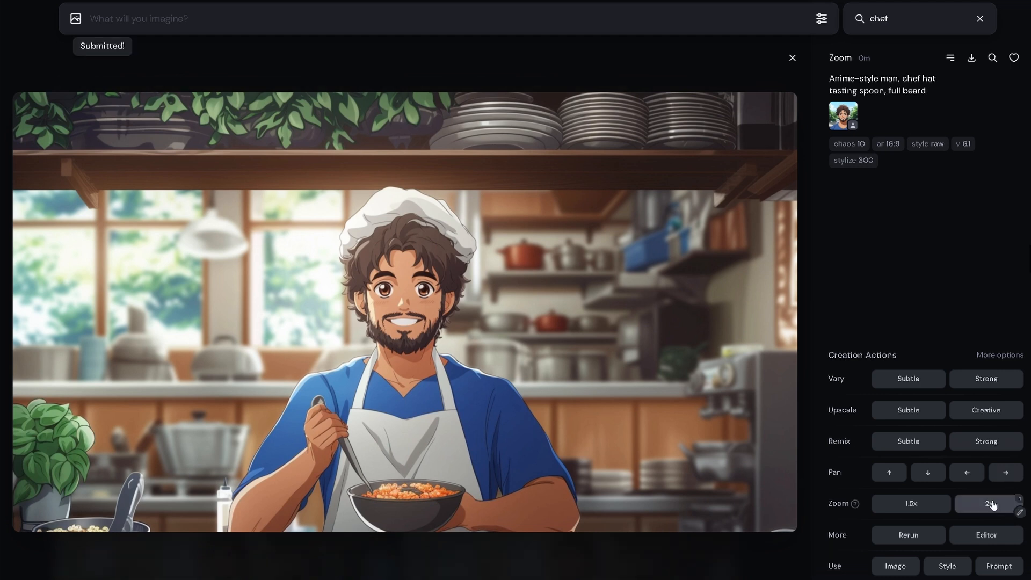
key(Escape)
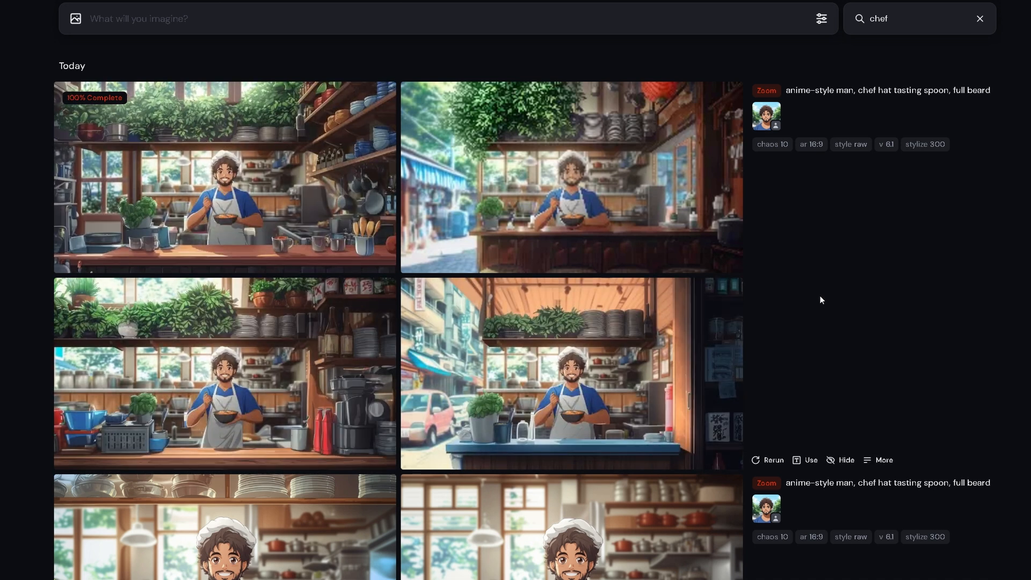
Compare the four wider zoom results of the chef at full size and close the viewer.
click(337, 156)
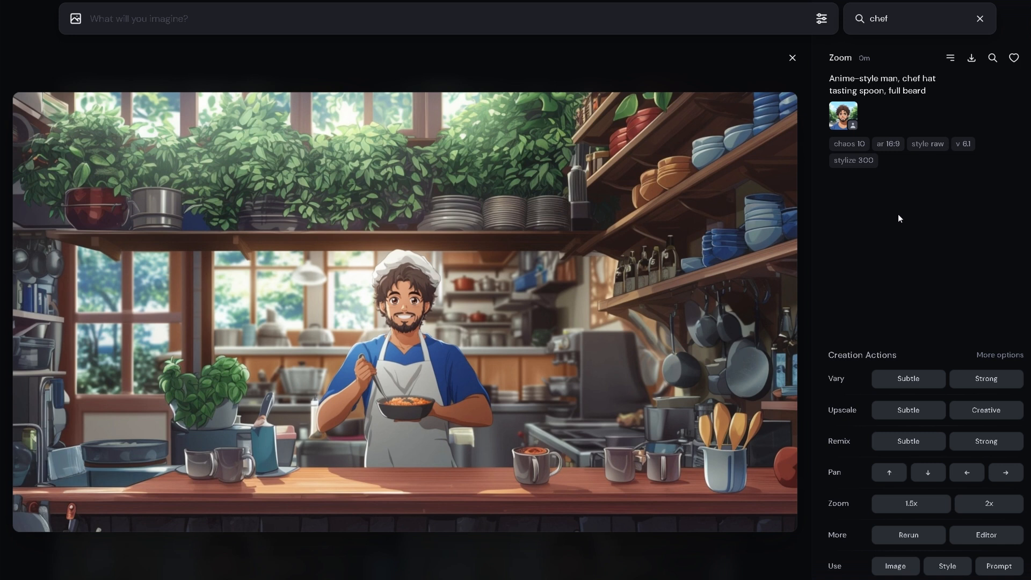
key(Right)
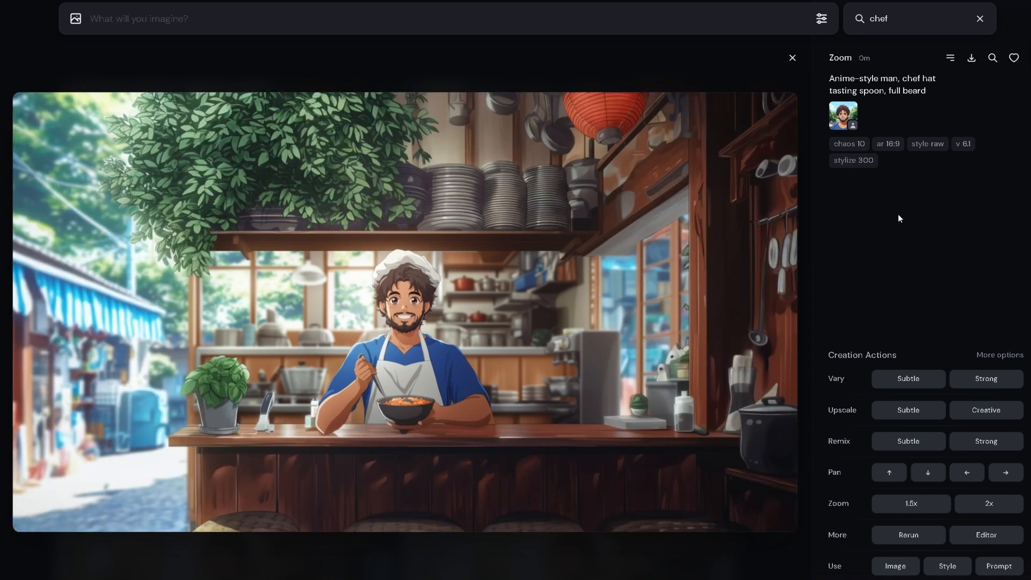
key(Right)
key(Right)
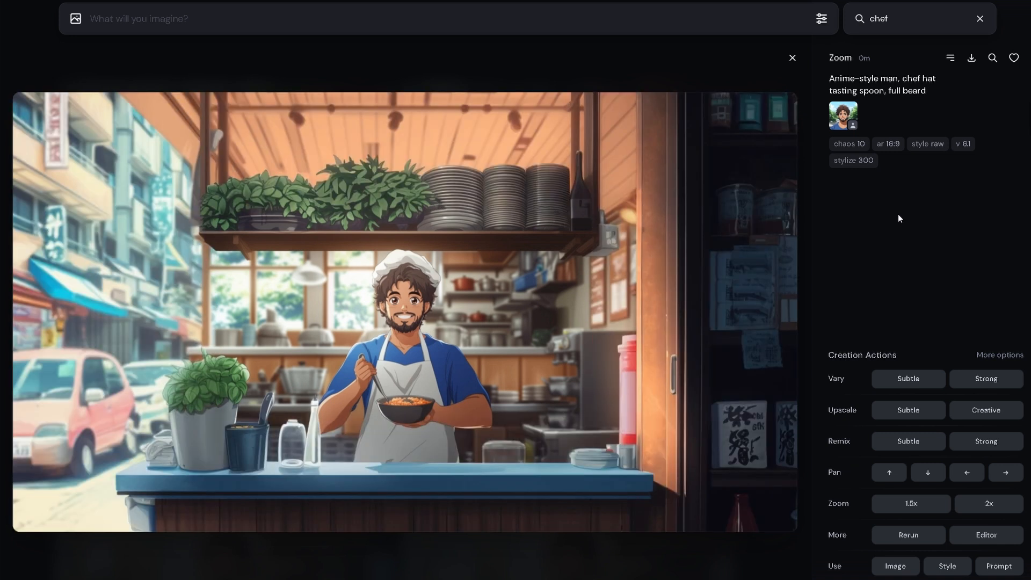
click(792, 58)
Open the zoomed-out image of the chef in front of the brick counter in the Editor.
scroll(687, 243, down, 5)
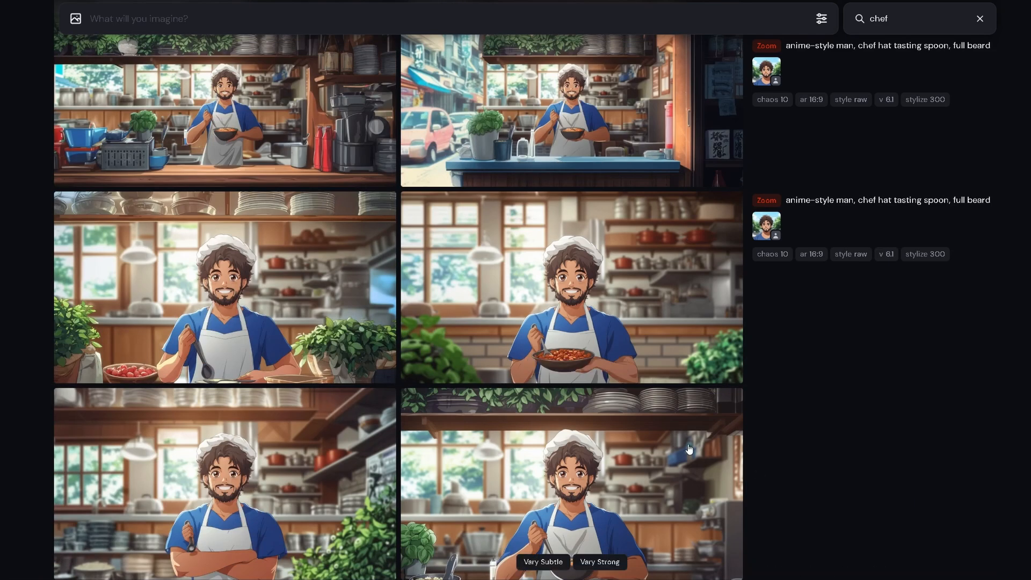
scroll(688, 448, down, 1)
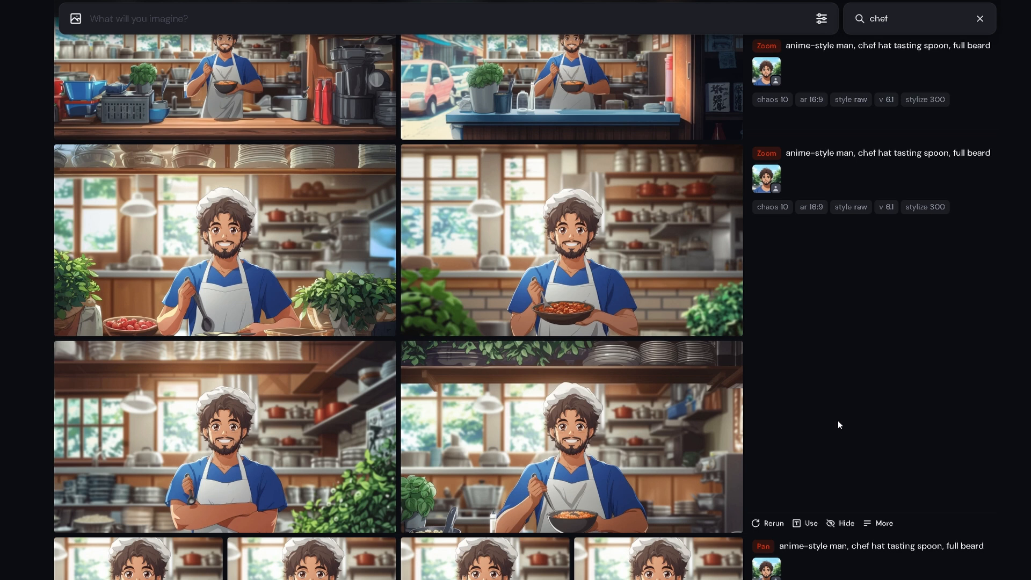
click(656, 227)
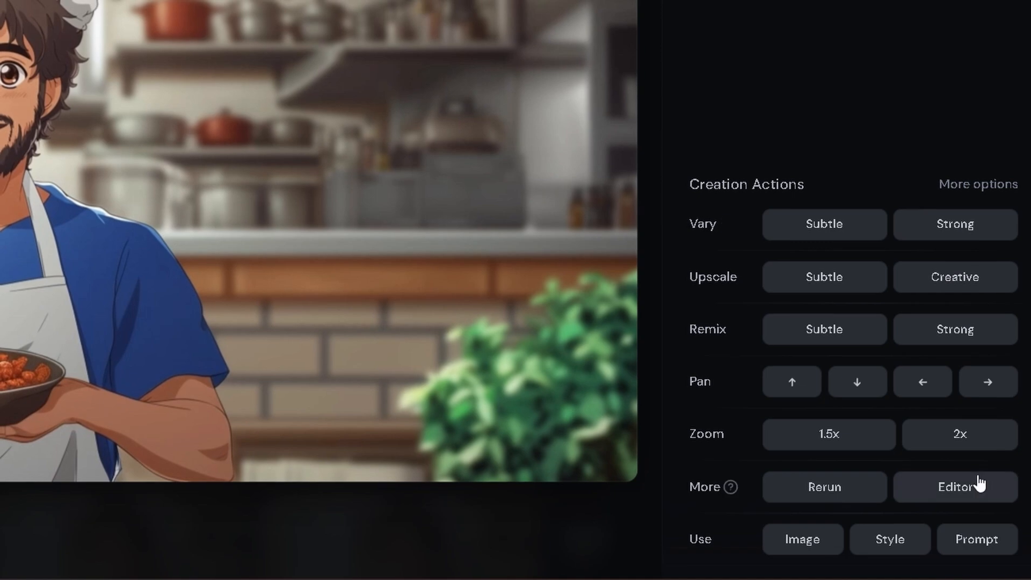
click(978, 483)
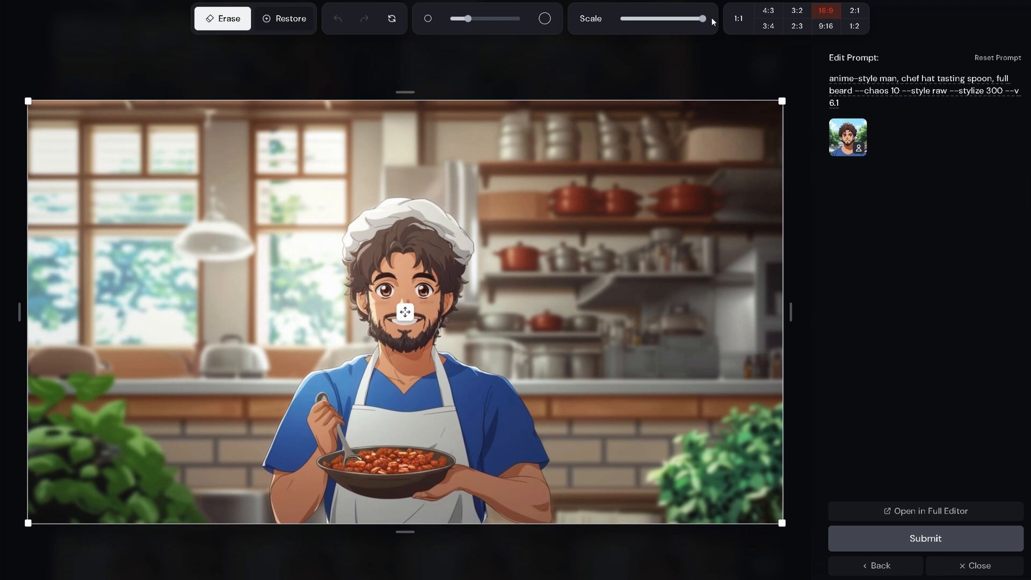
Scale the chef image down inside the canvas, try ratios including 1:1 and 1:2, and settle on a 4:3 canvas.
drag(703, 19, 667, 18)
click(768, 11)
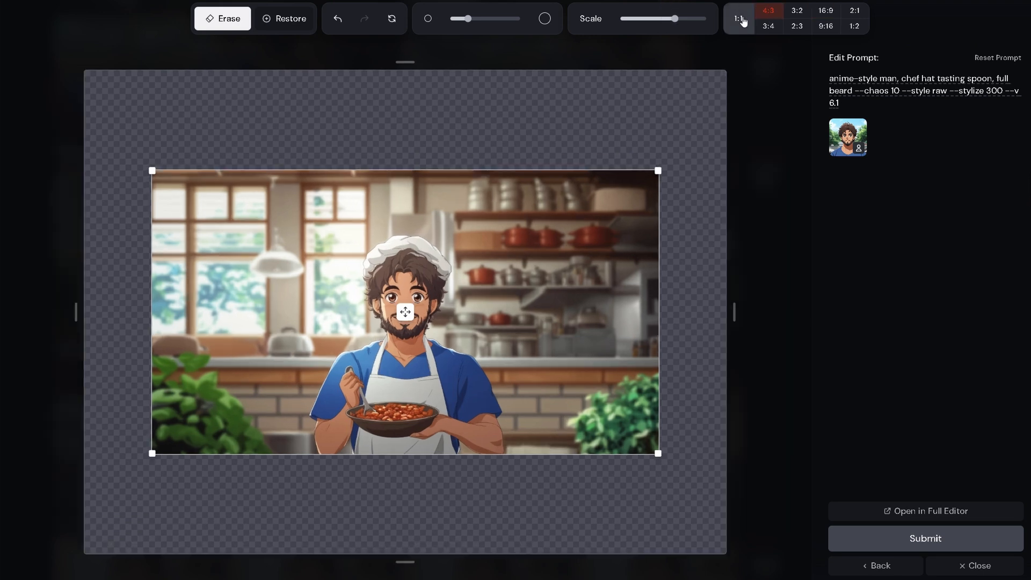
click(738, 19)
click(806, 28)
click(854, 26)
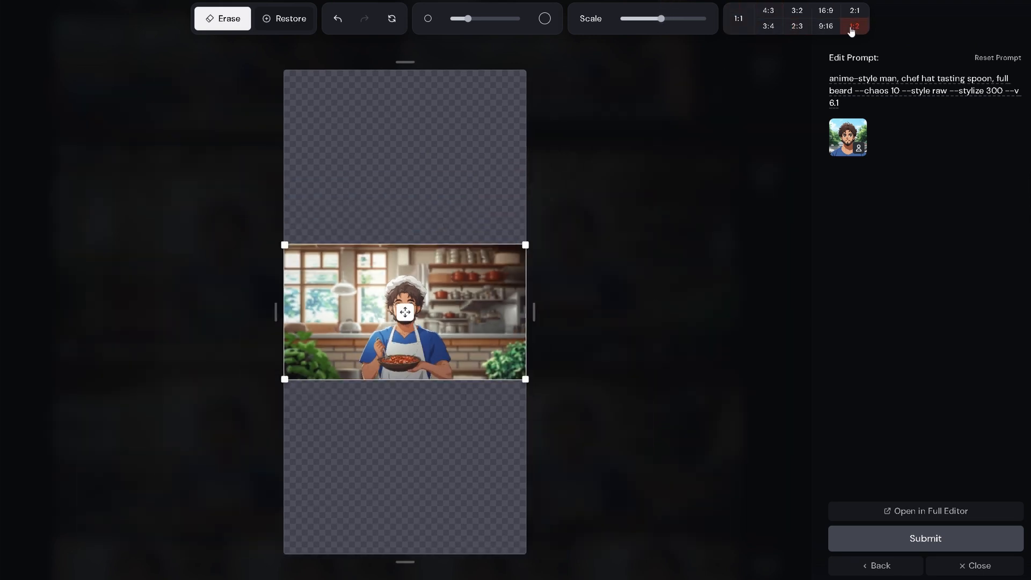
click(772, 17)
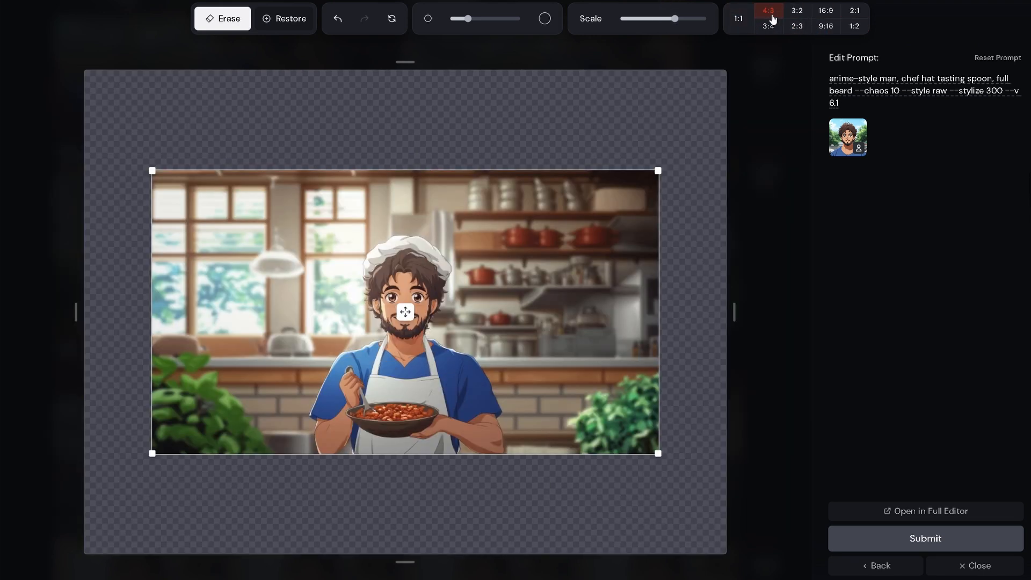
mouse_move(675, 18)
mouse_down()
mouse_move(649, 18)
mouse_move(679, 20)
mouse_up()
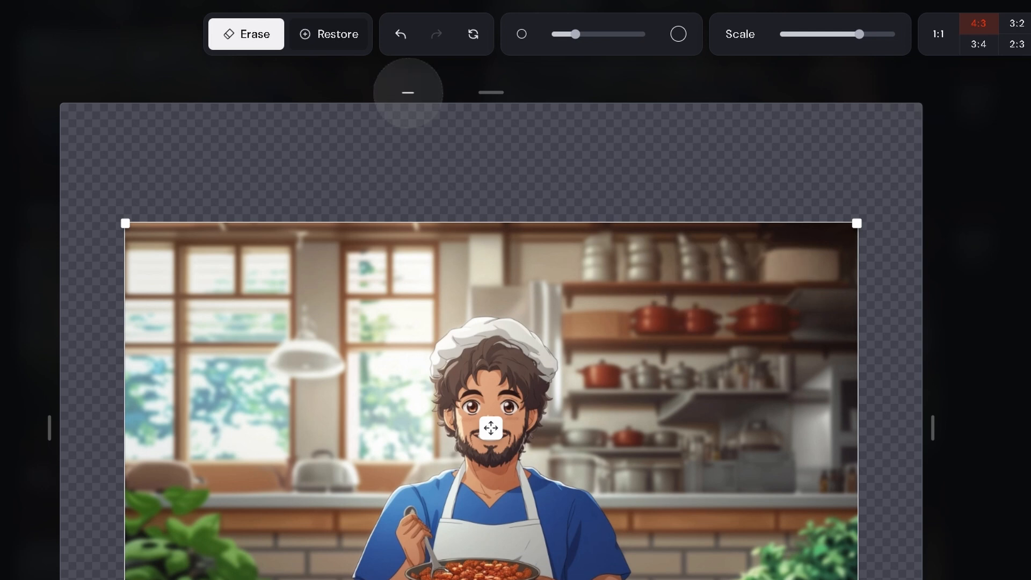
Try erasing the windows and upper shelves around the chef, and undo the erasure.
click(339, 36)
click(253, 50)
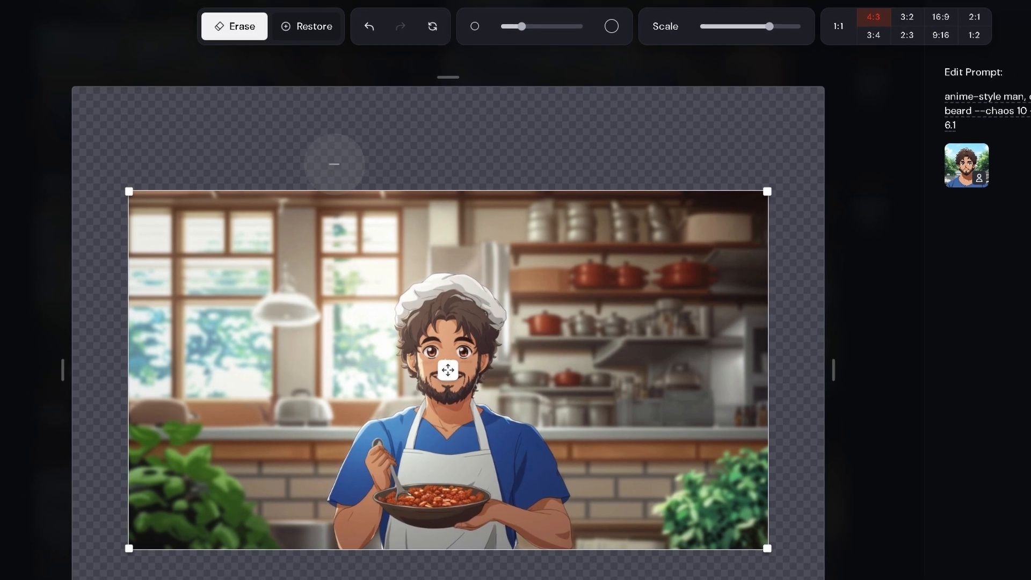
drag(343, 194, 255, 296)
mouse_move(233, 225)
mouse_down()
mouse_move(177, 167)
mouse_move(133, 200)
mouse_move(143, 309)
mouse_move(243, 157)
mouse_move(175, 336)
mouse_move(150, 494)
mouse_move(161, 316)
mouse_move(145, 409)
mouse_move(196, 475)
mouse_move(239, 390)
mouse_move(271, 460)
mouse_move(276, 438)
mouse_move(237, 385)
mouse_move(227, 300)
mouse_move(241, 357)
mouse_move(295, 209)
mouse_move(296, 201)
mouse_move(264, 195)
mouse_move(402, 180)
mouse_move(592, 181)
mouse_up()
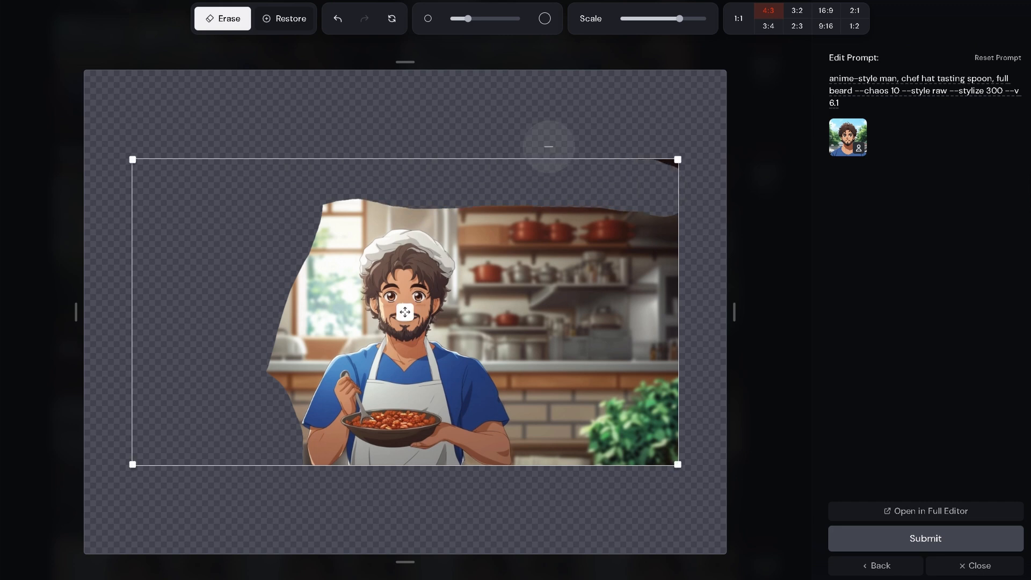
click(339, 19)
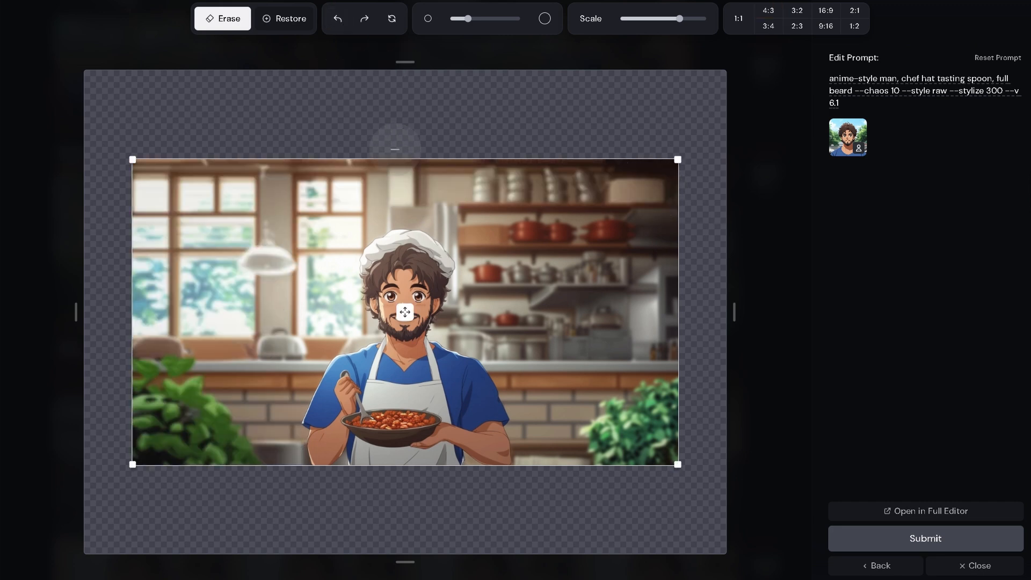
Enlarge the image slightly and erase the whole kitchen background, restoring parts of the chef's hat so only the chef remains.
mouse_move(400, 160)
mouse_down()
mouse_move(400, 256)
mouse_move(400, 149)
mouse_up()
mouse_move(290, 199)
mouse_down()
mouse_move(207, 463)
mouse_move(541, 461)
mouse_move(281, 211)
mouse_move(171, 354)
mouse_up()
click(285, 18)
drag(392, 237, 423, 238)
click(223, 18)
mouse_move(337, 226)
mouse_down()
mouse_move(294, 360)
mouse_move(467, 220)
mouse_move(478, 317)
mouse_move(537, 268)
mouse_move(559, 281)
mouse_up()
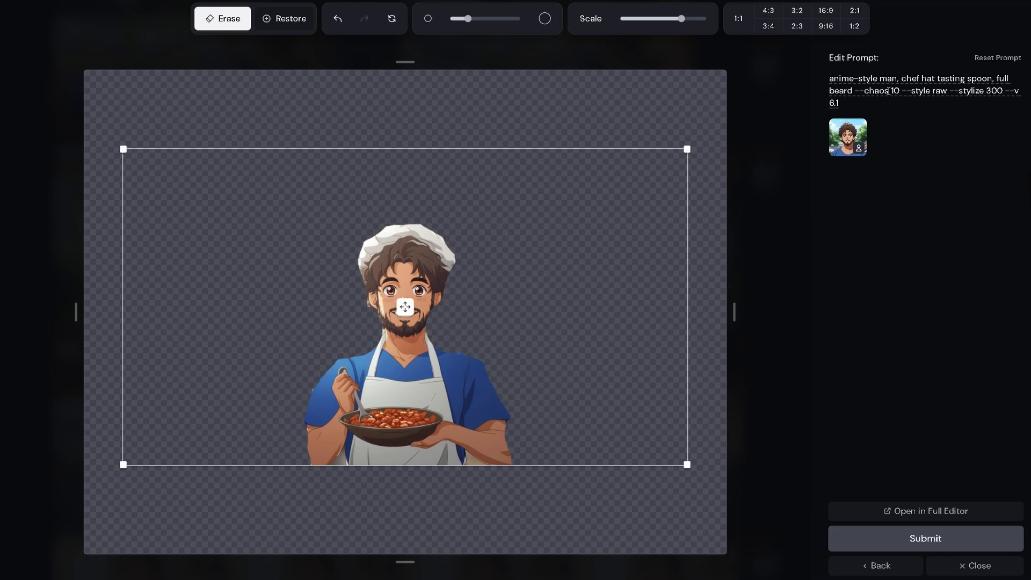
Replace the whole edit prompt with "chef cooking outside" and submit the edit.
mouse_move(864, 126)
drag(861, 102, 810, 75)
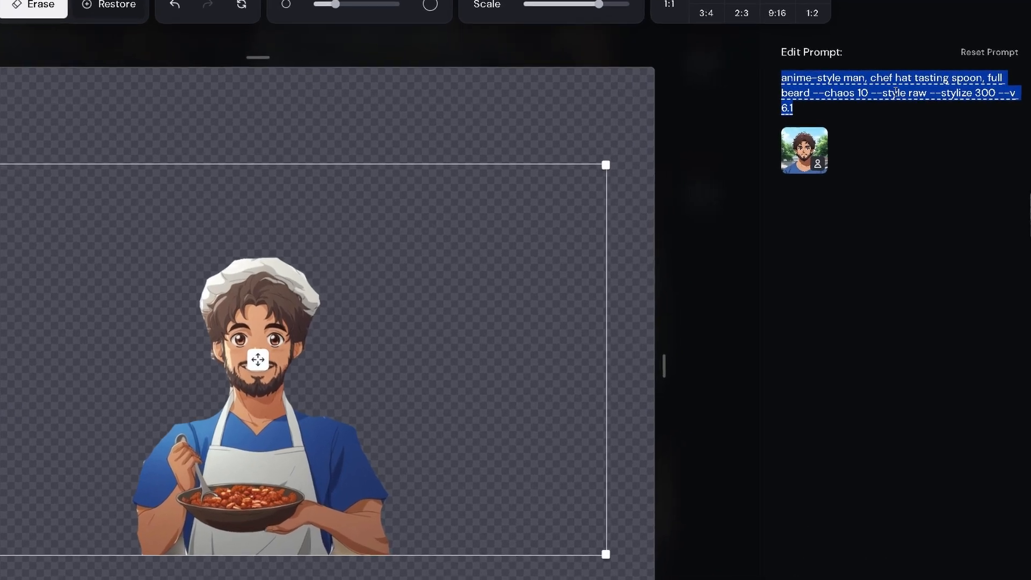
text(che)
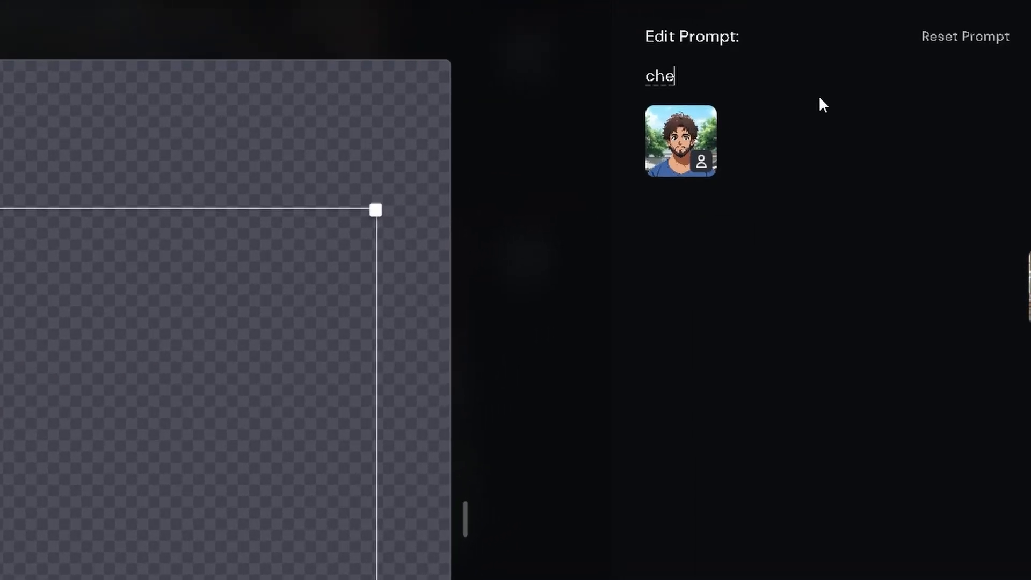
text(f cooking outsid)
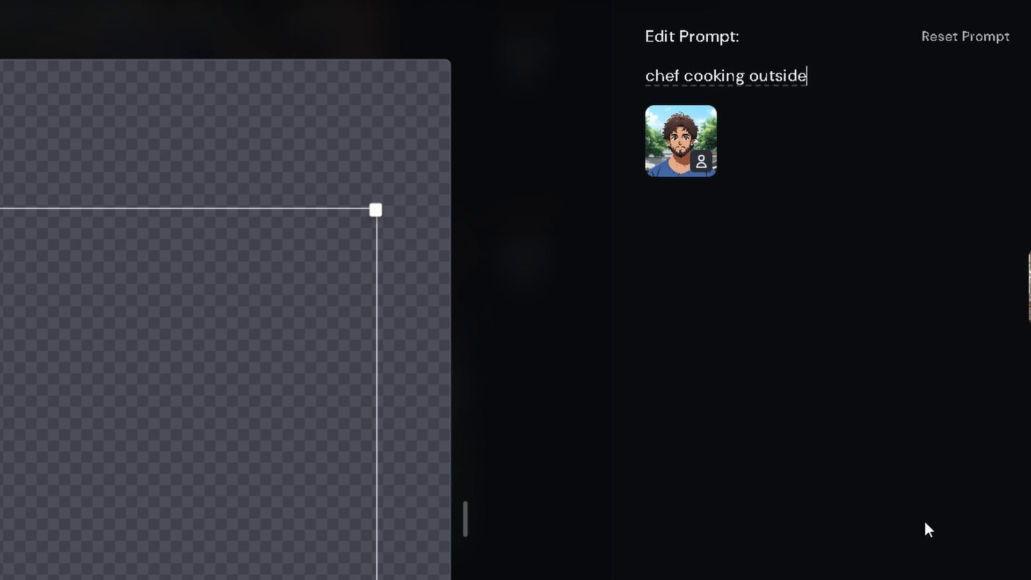
text(e)
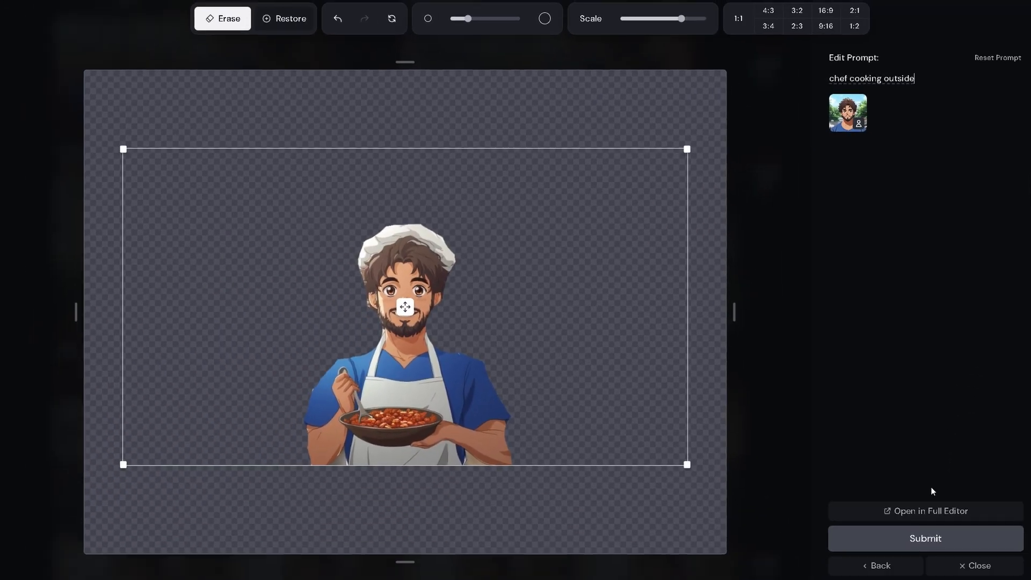
click(927, 540)
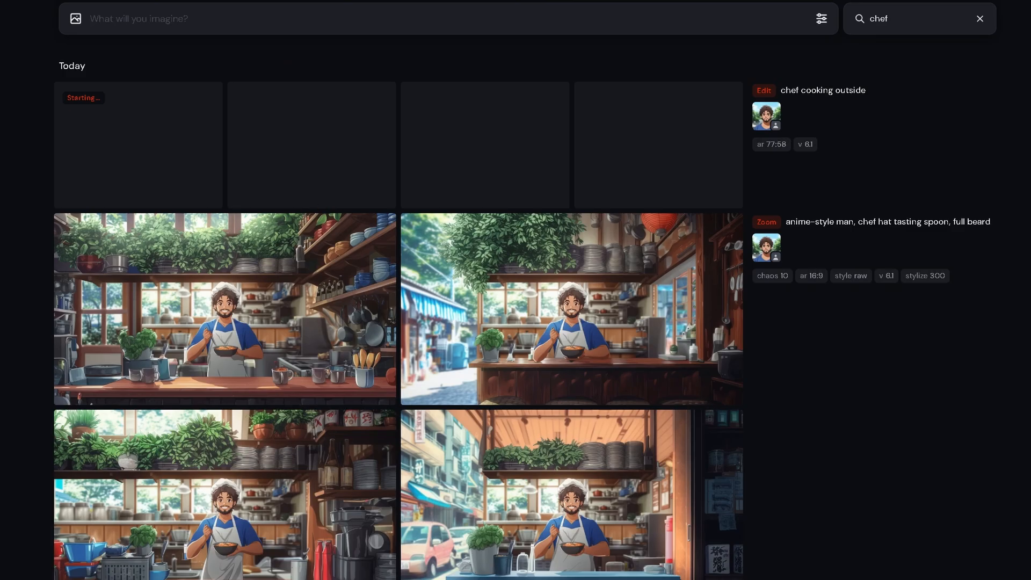
Review the four "chef cooking outside" edit results one after another at full size.
click(150, 156)
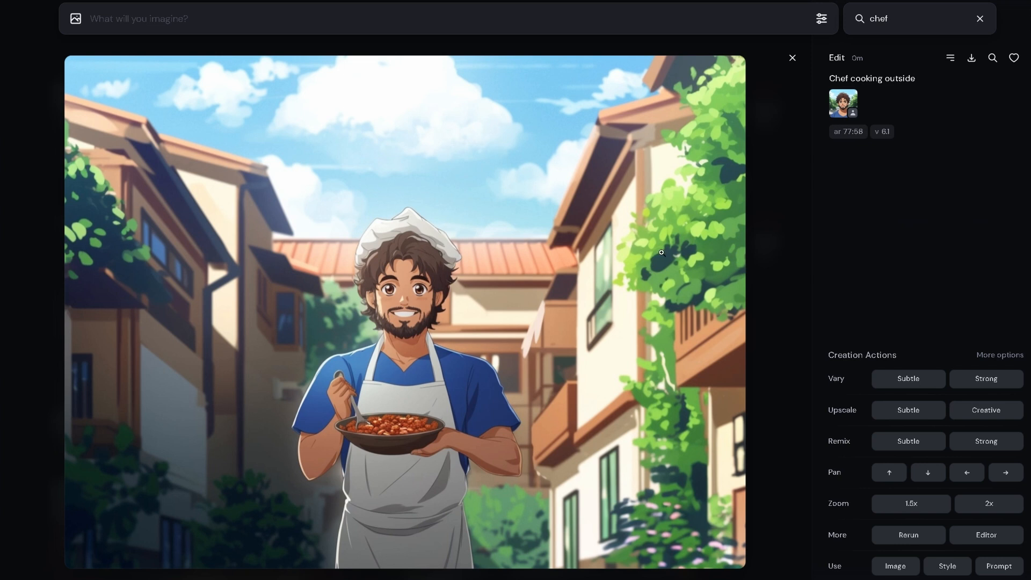
key(Right)
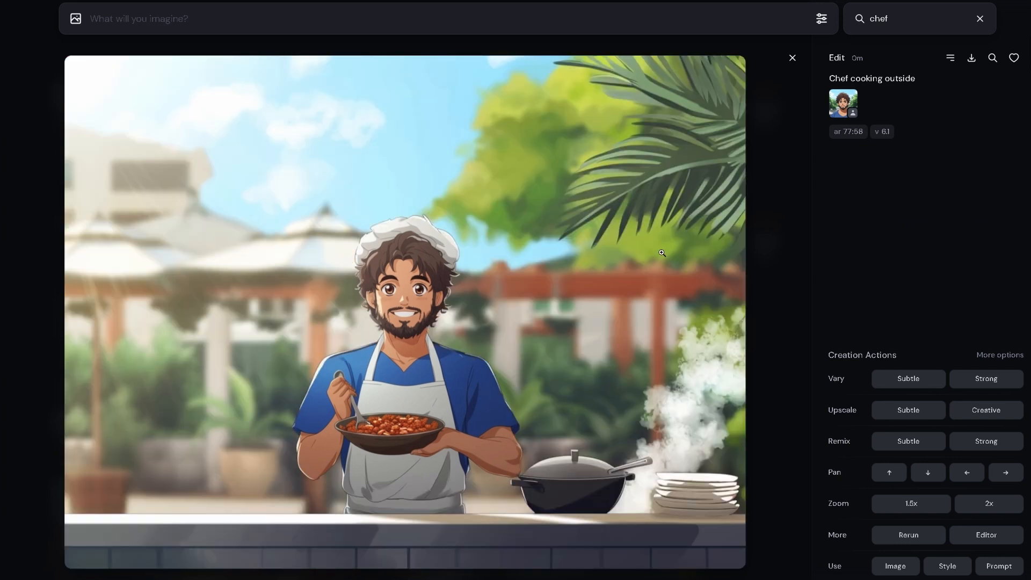
key(Right)
key(Right)
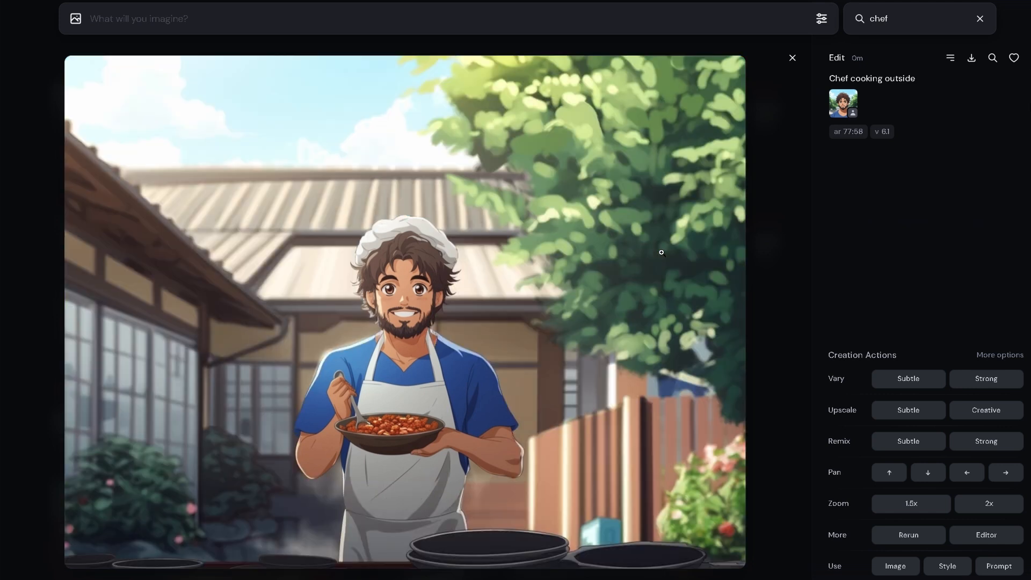
key(Right)
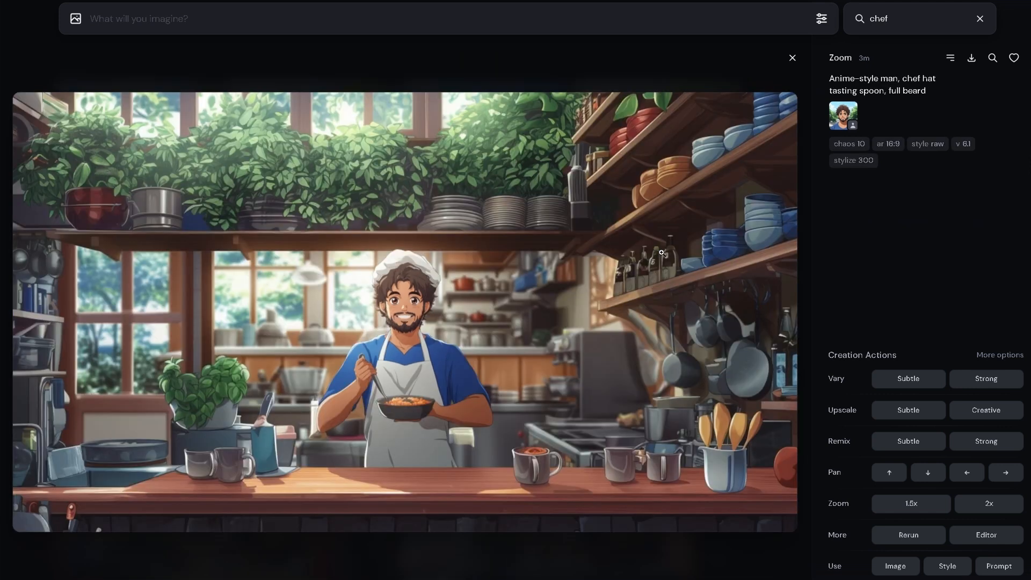
key(Escape)
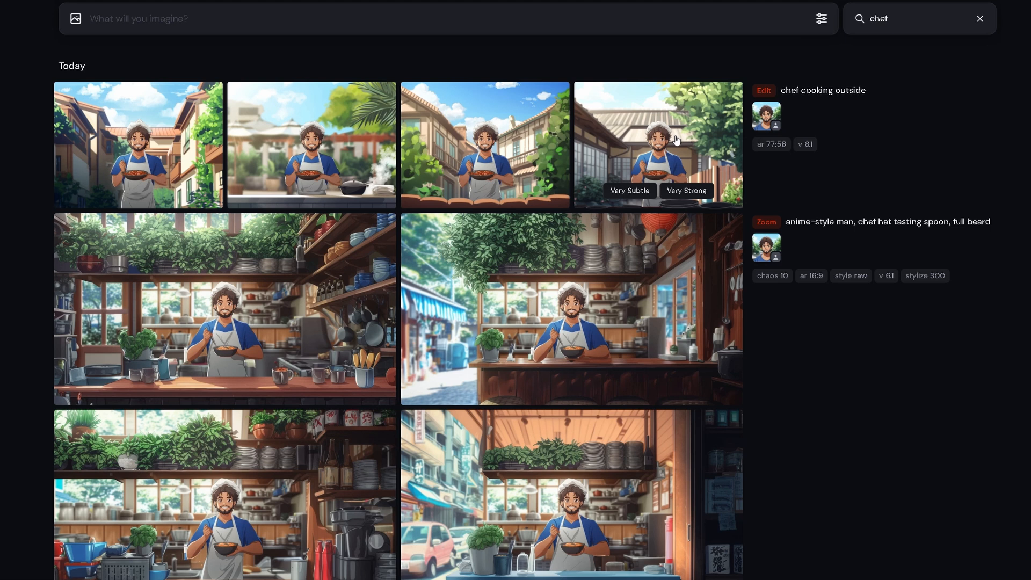
Open the first zoomed-out kitchen image for editing, erase the chef's spoon hand with a smaller brush, and submit the edit.
click(319, 289)
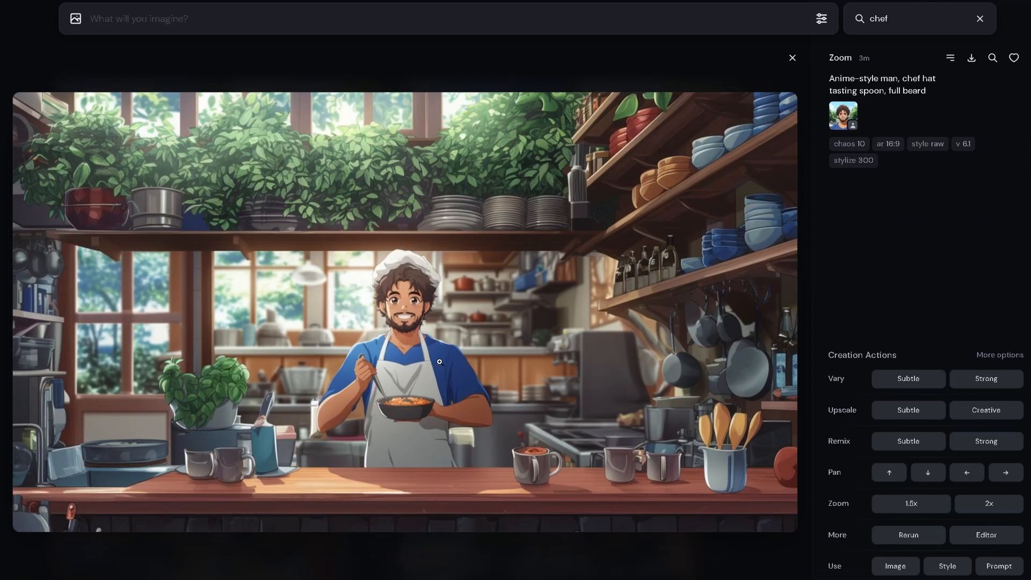
click(986, 535)
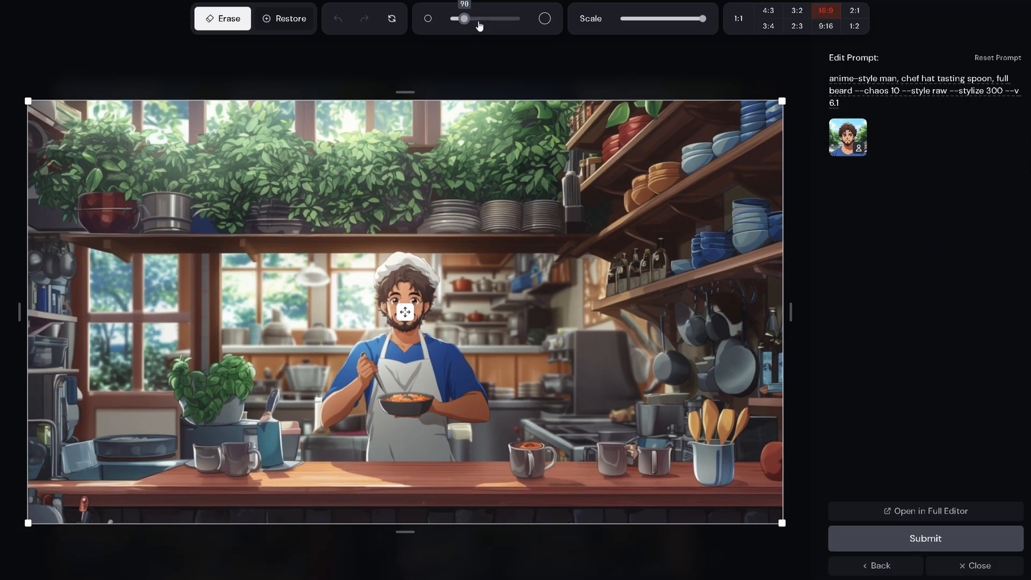
drag(464, 18, 506, 19)
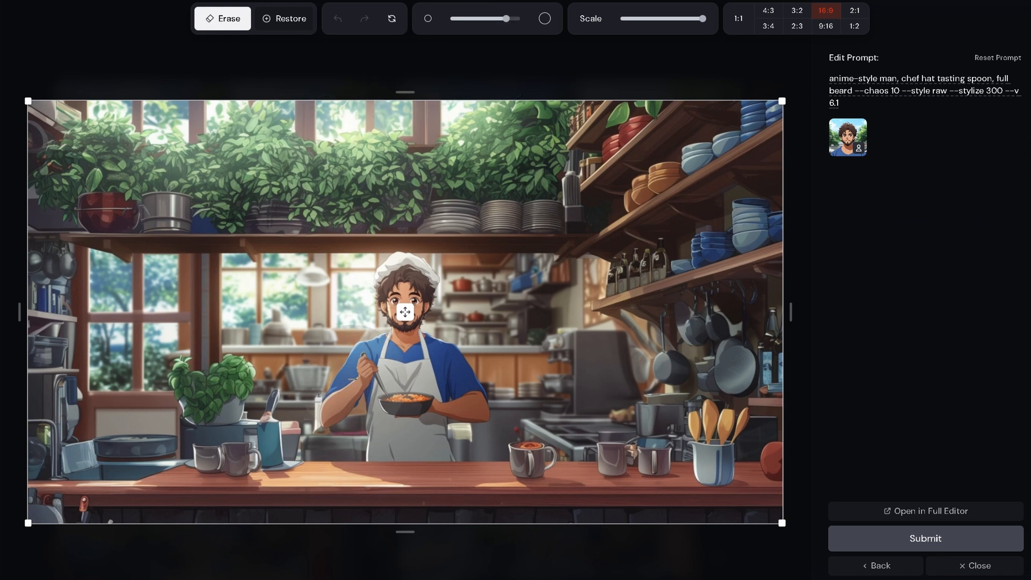
drag(506, 19, 456, 19)
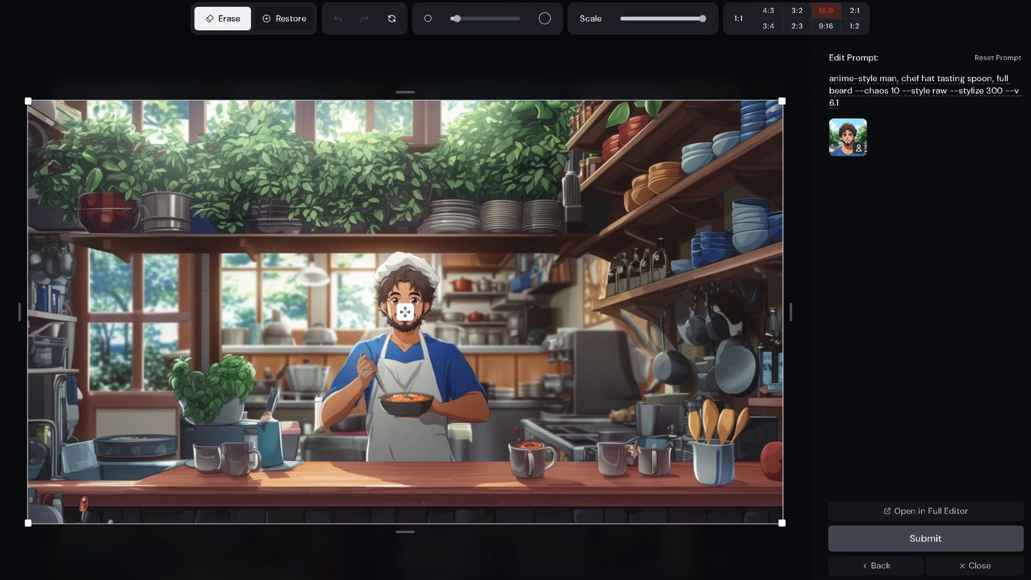
drag(366, 369, 379, 399)
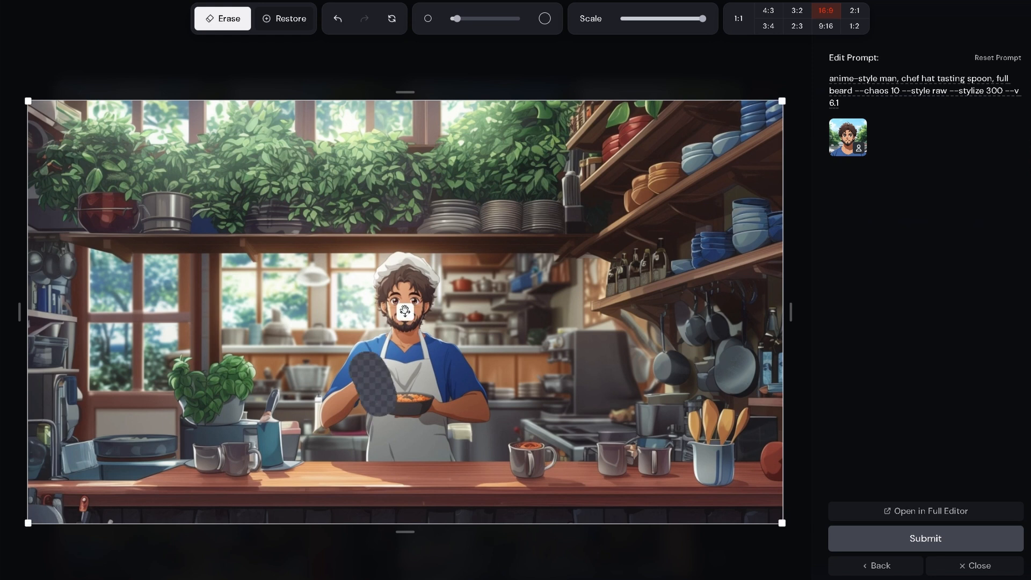
mouse_move(865, 129)
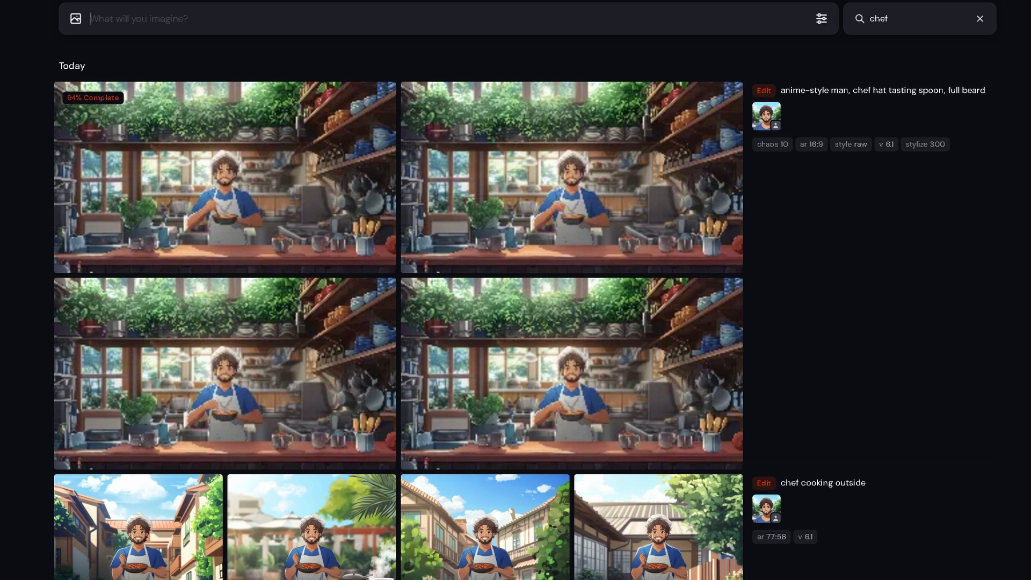
Open the first newly edited kitchen image in the full editor, scale it to 65%, and reposition it inside the canvas.
click(279, 206)
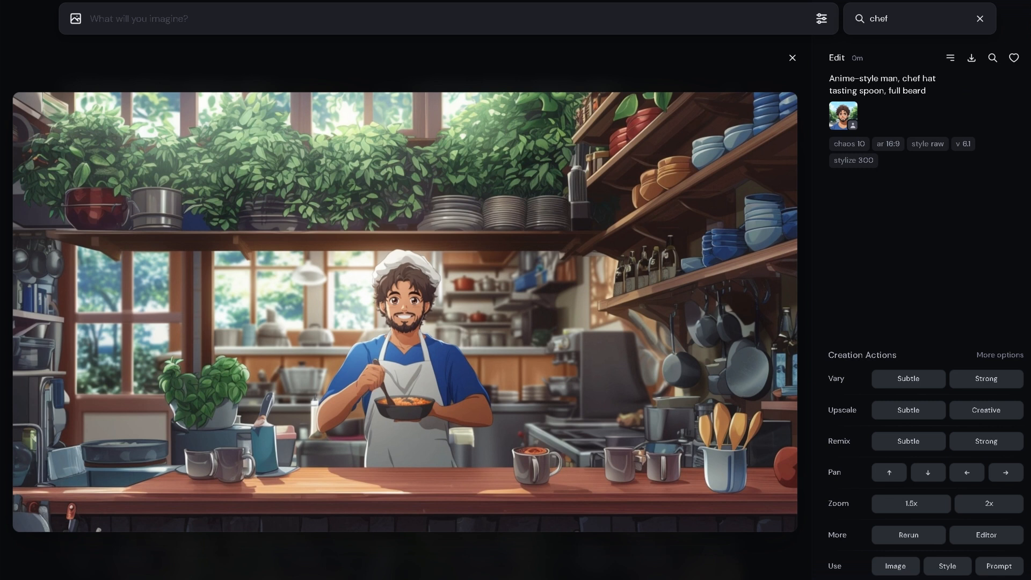
click(991, 534)
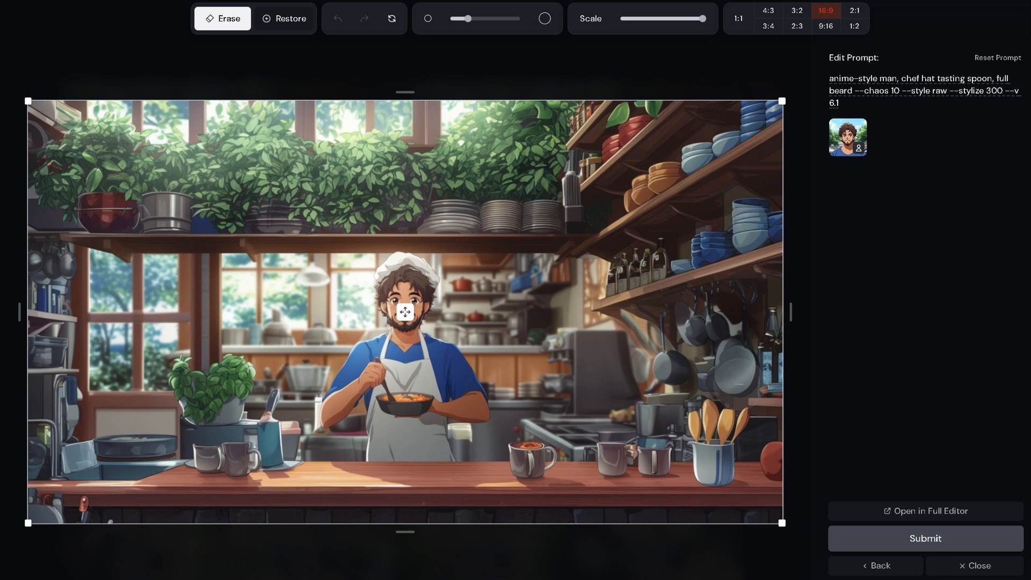
click(946, 512)
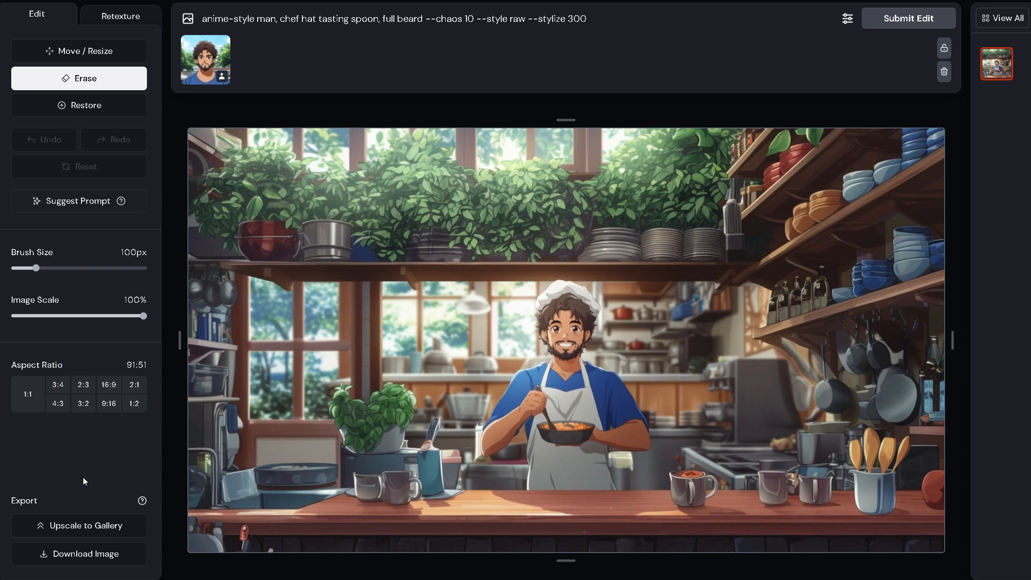
click(63, 50)
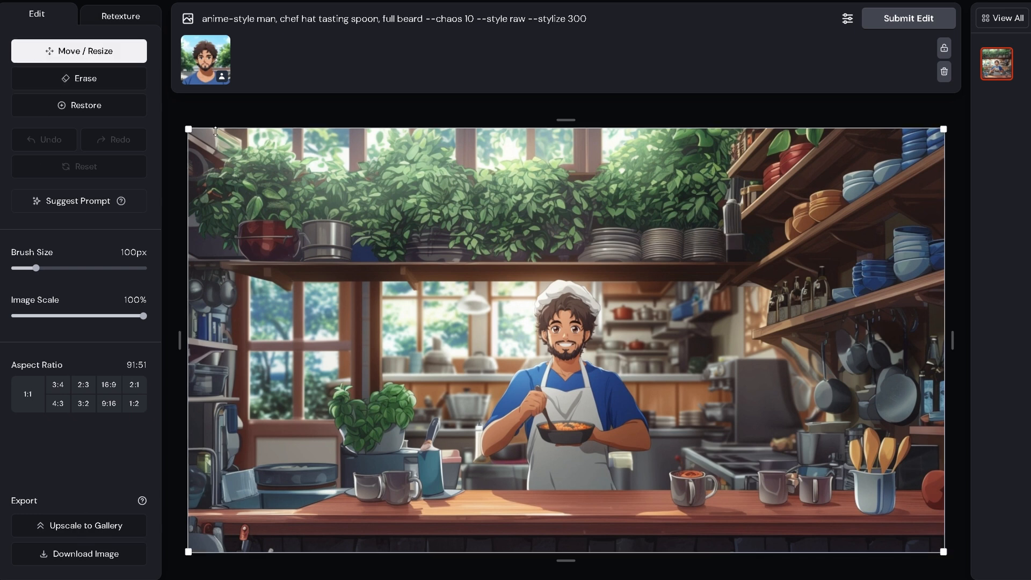
drag(188, 129, 447, 329)
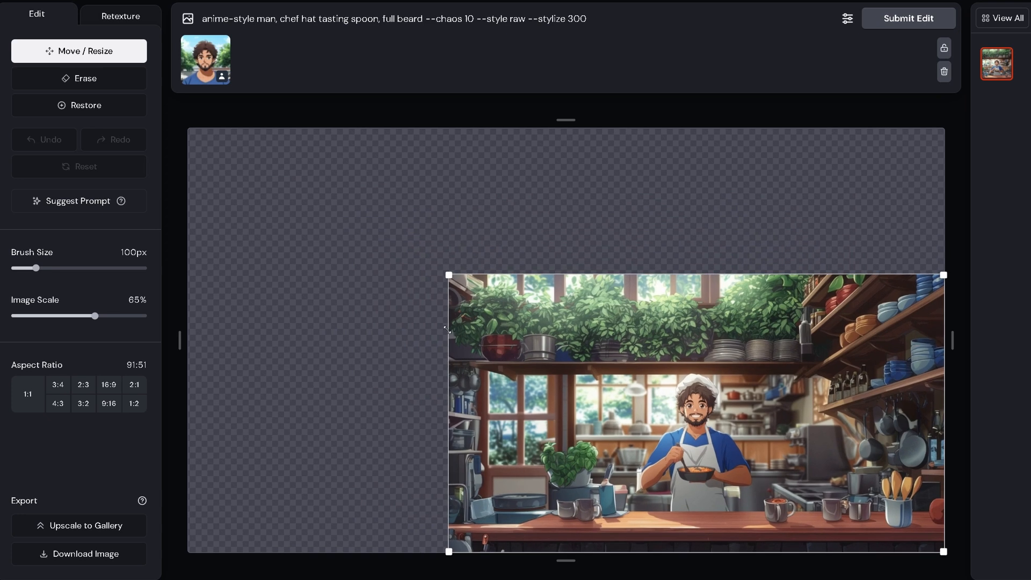
drag(658, 439, 430, 396)
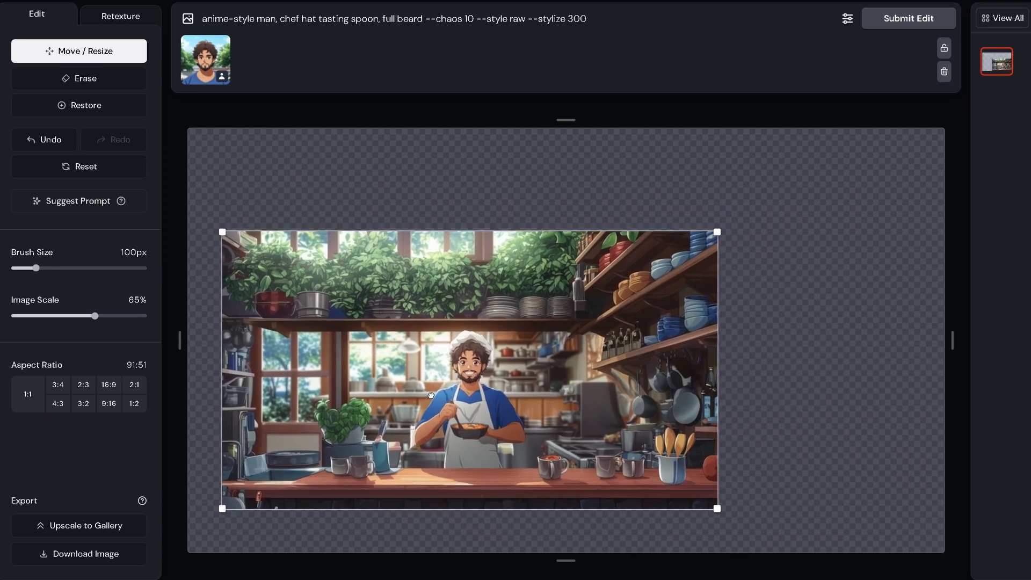
Clear the existing edit prompt and generate a suggested prompt from the kitchen image.
drag(628, 18, 206, 24)
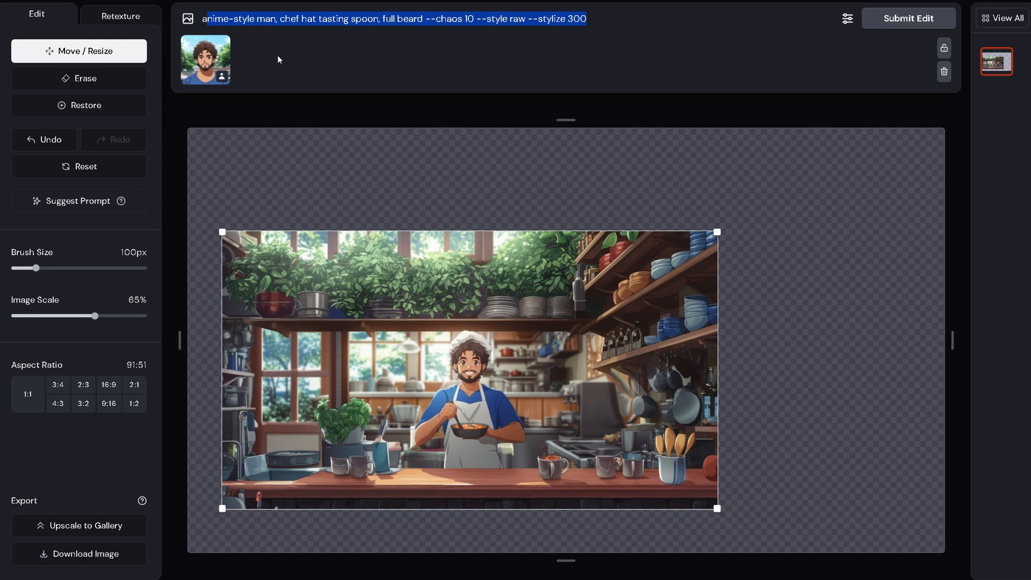
key(BackSpace)
key(BackSpace)
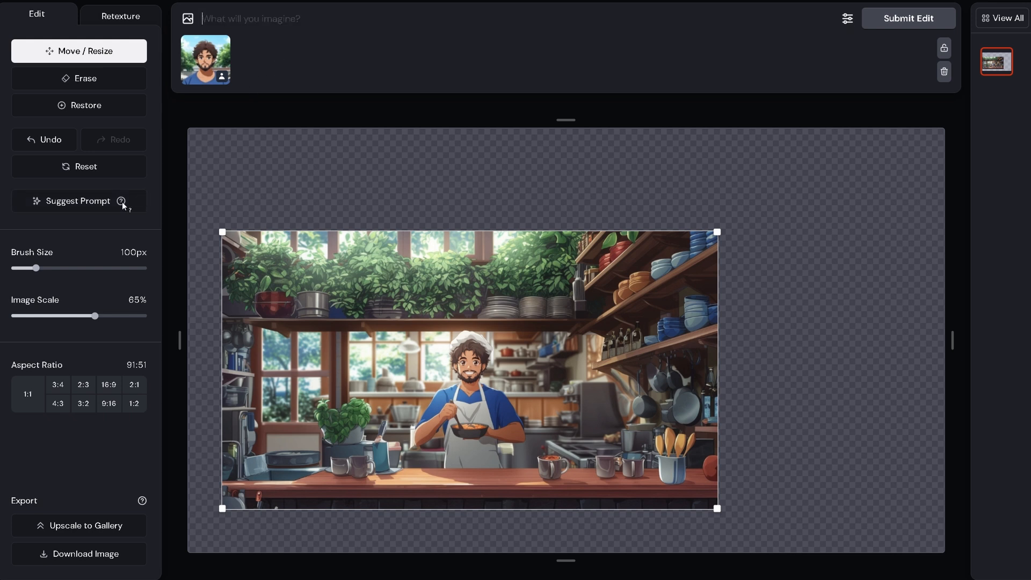
mouse_move(122, 205)
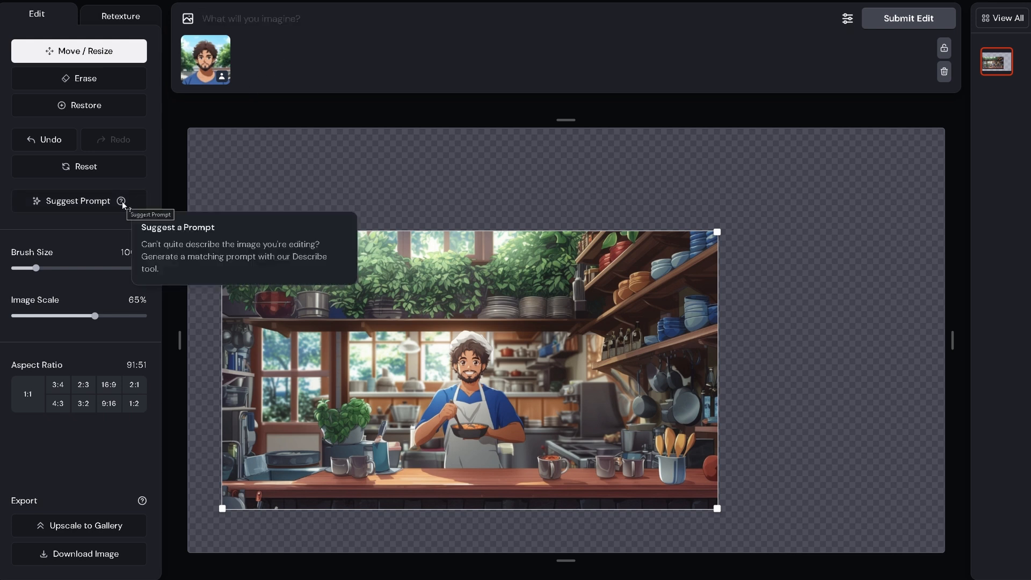
click(115, 209)
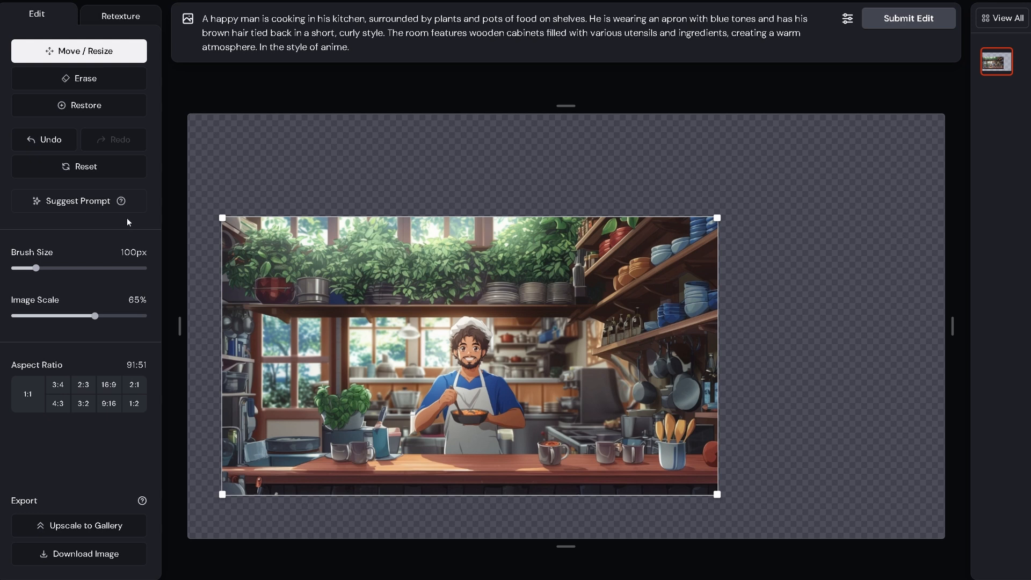
Set stylization to 300, weirdness to 400 and variety to 10, and submit the kitchen edit.
click(848, 19)
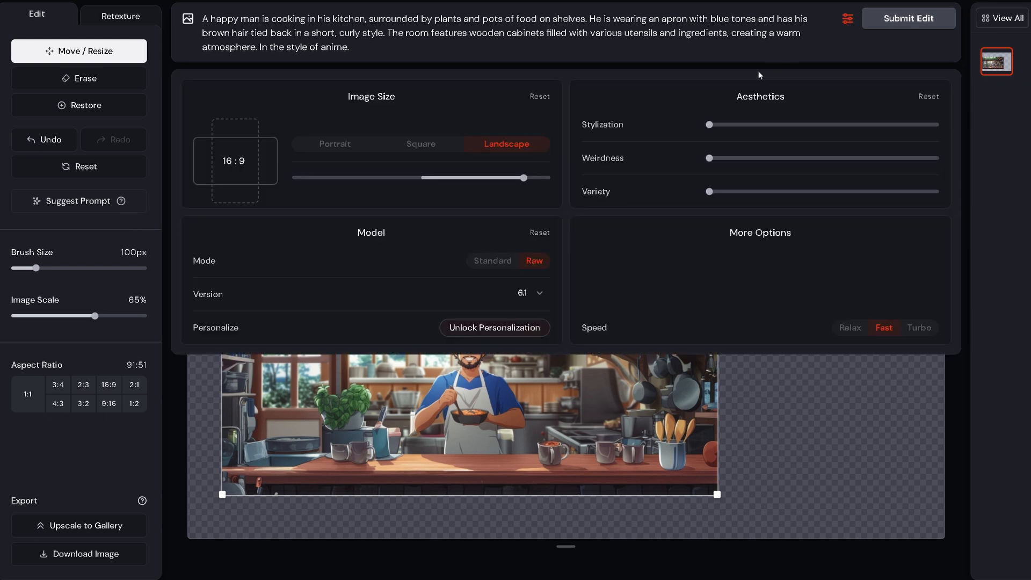
drag(710, 124, 776, 126)
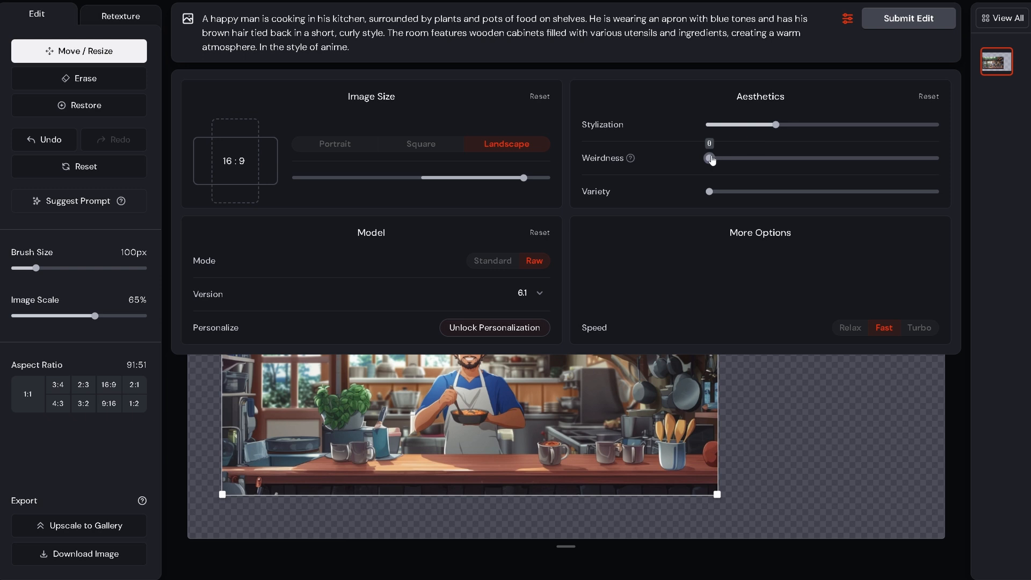
drag(710, 159, 737, 159)
drag(710, 191, 728, 191)
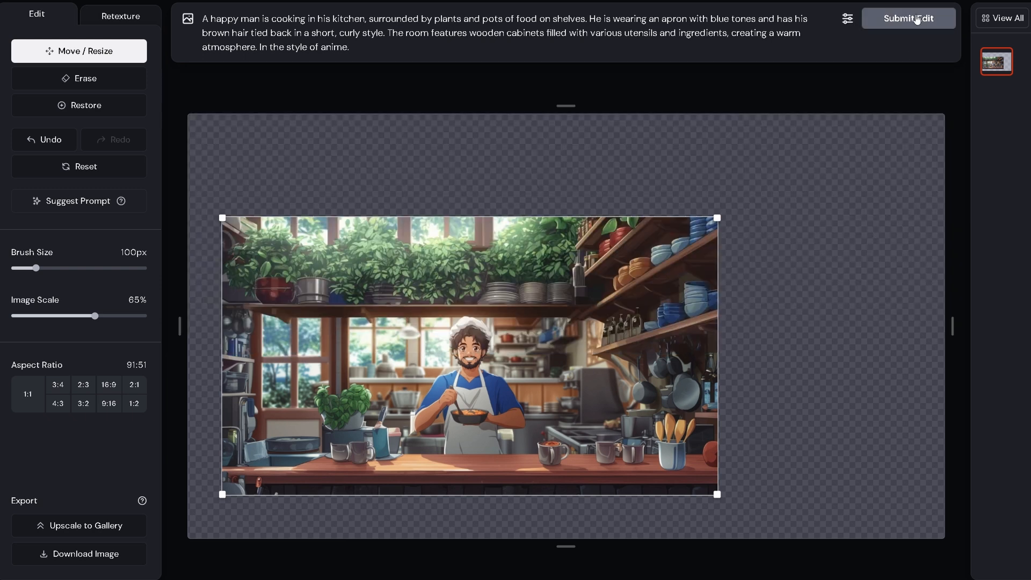
click(916, 18)
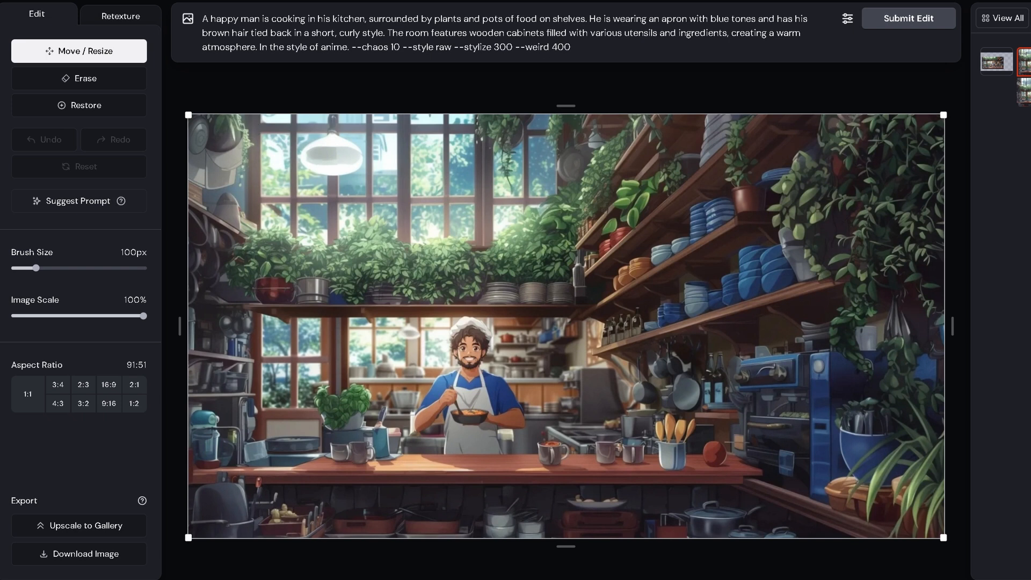
Compare the four expanded kitchen variations, keep one of them selected, and switch to retexturing it.
click(1025, 92)
click(1030, 93)
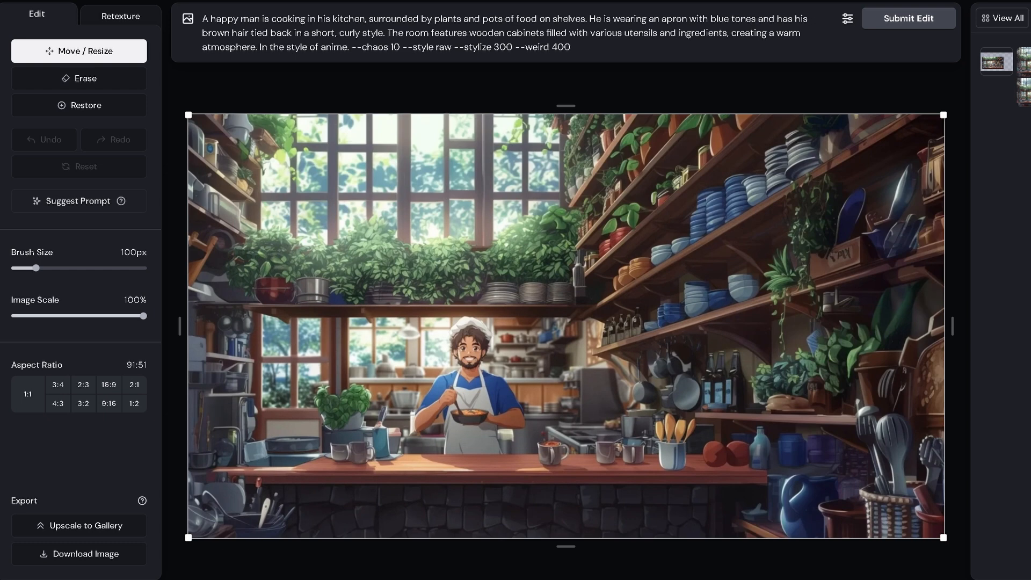
click(1030, 63)
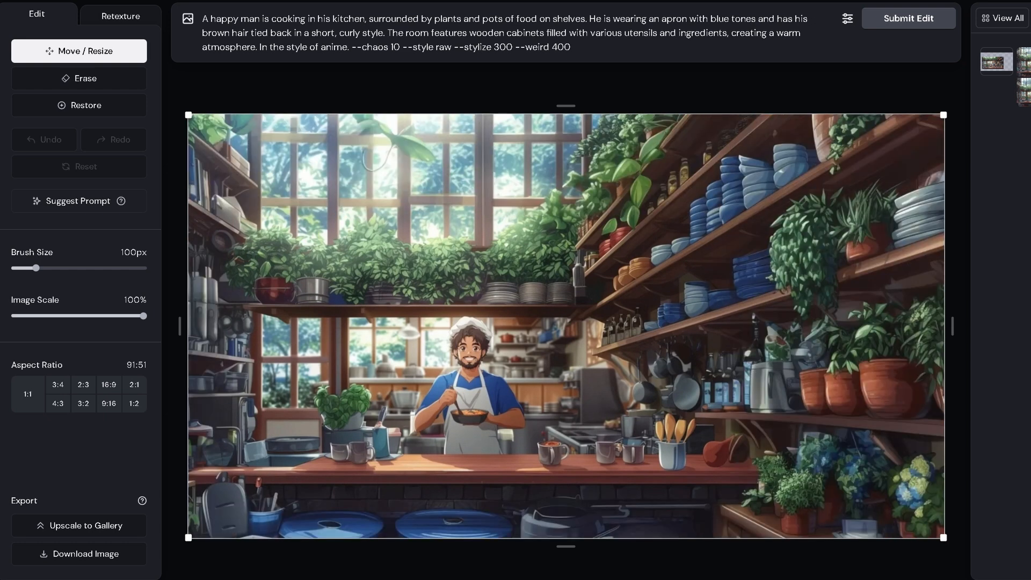
click(1024, 62)
click(1025, 93)
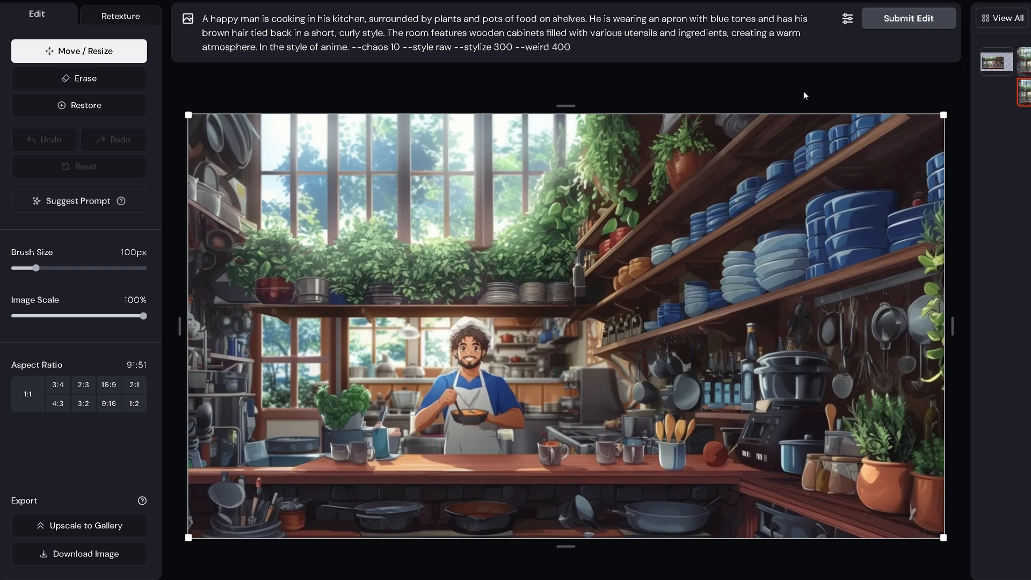
click(123, 17)
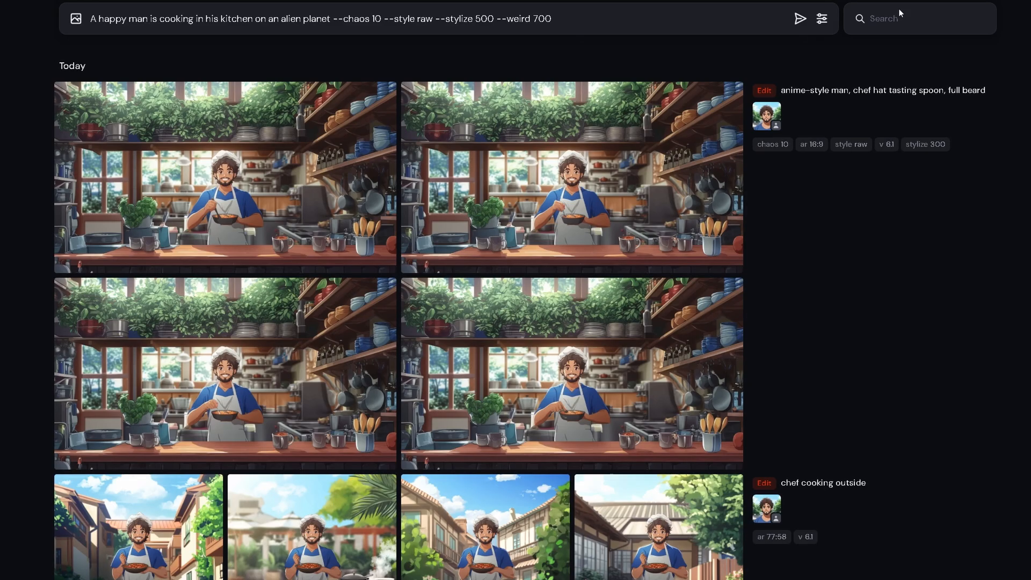
Search the created images for "shoe" and open the first white gym shoe in the full editor.
click(905, 18)
text(shoe)
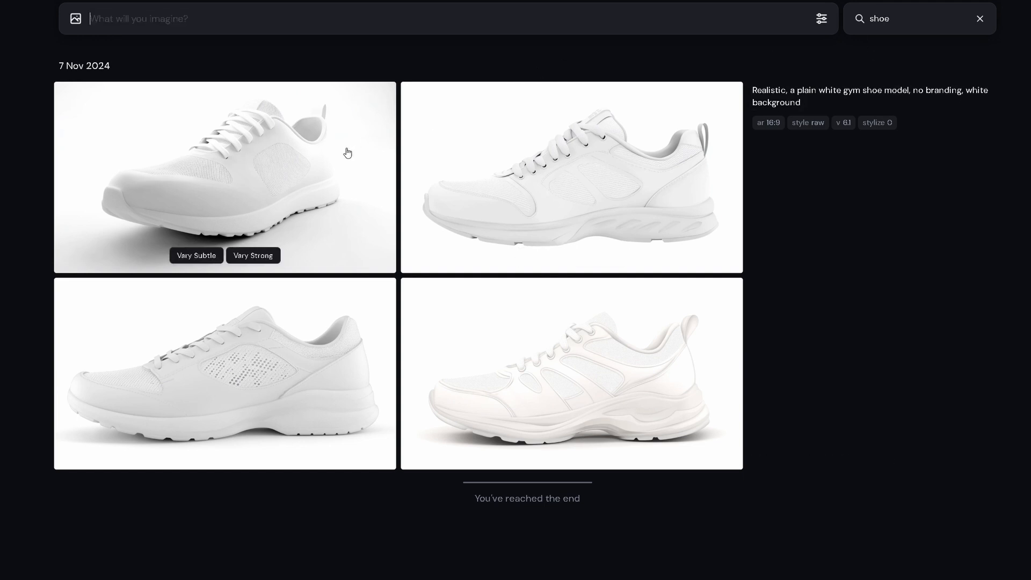
click(346, 147)
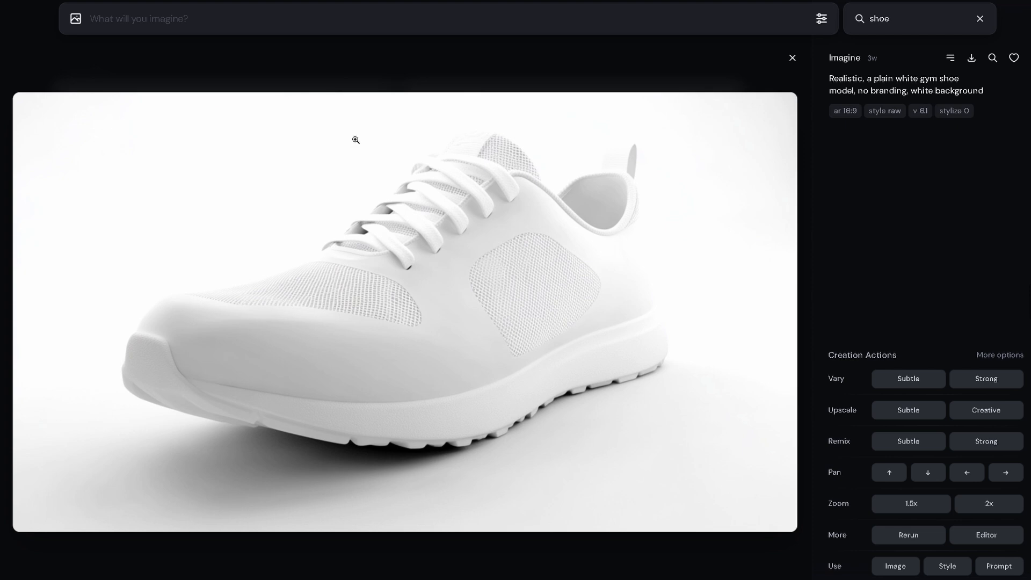
click(998, 544)
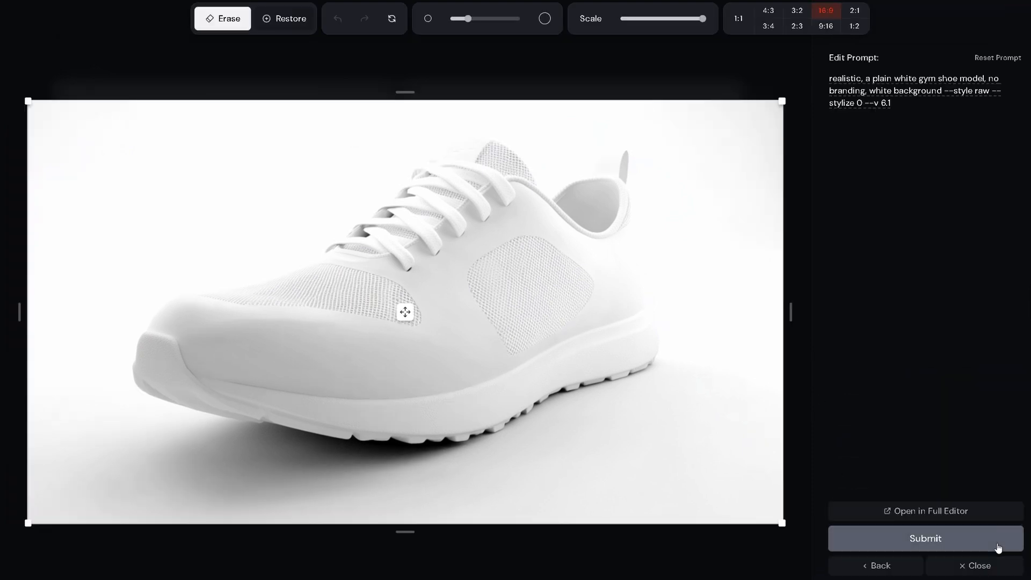
click(972, 510)
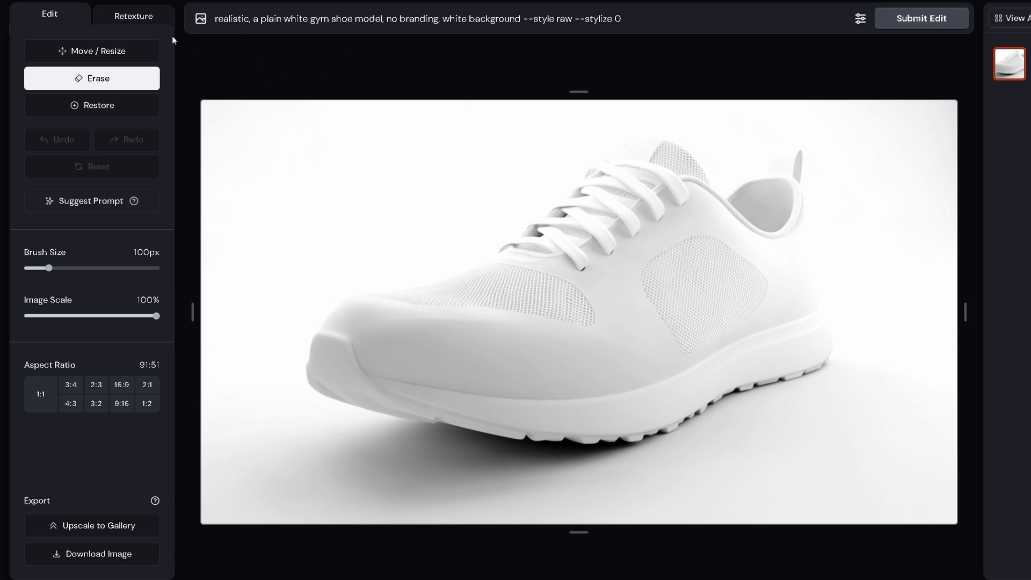
Switch the white gym shoe to retexturing, replace its prompt with "a rainbow colored shoe" and submit it.
click(139, 25)
triple_click(290, 15)
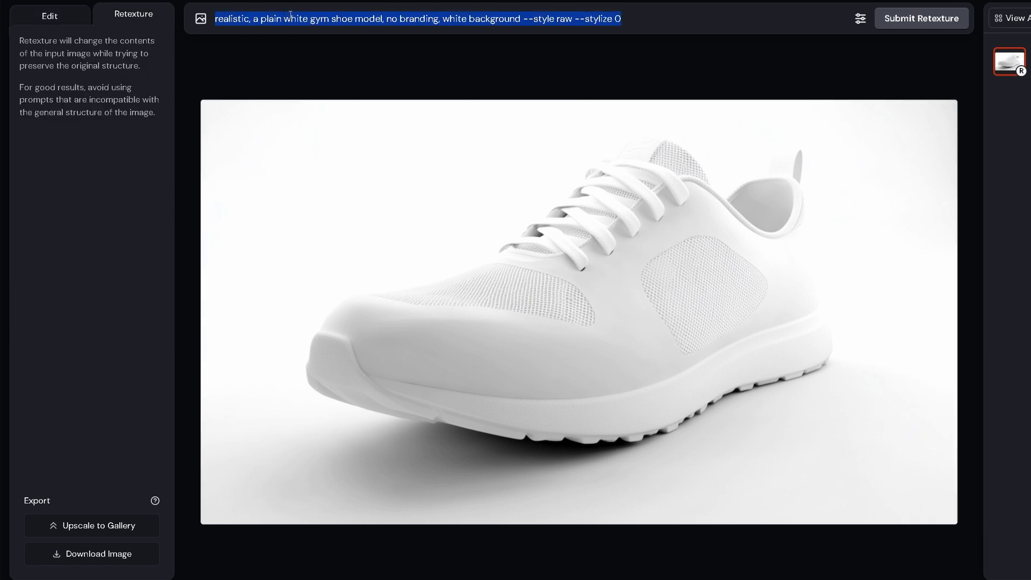
key(BackSpace)
text(a rain)
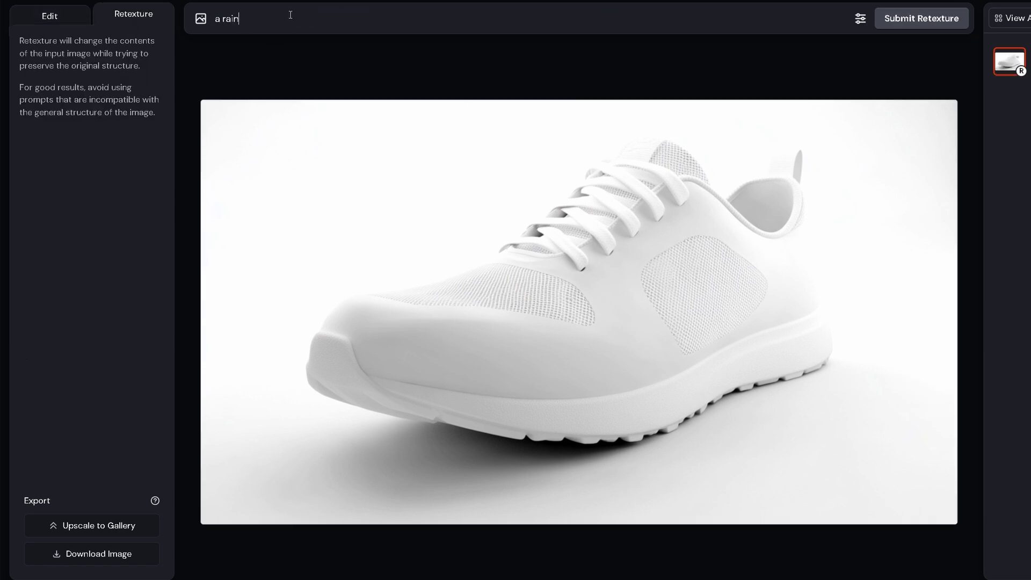
text(bow colored shoe)
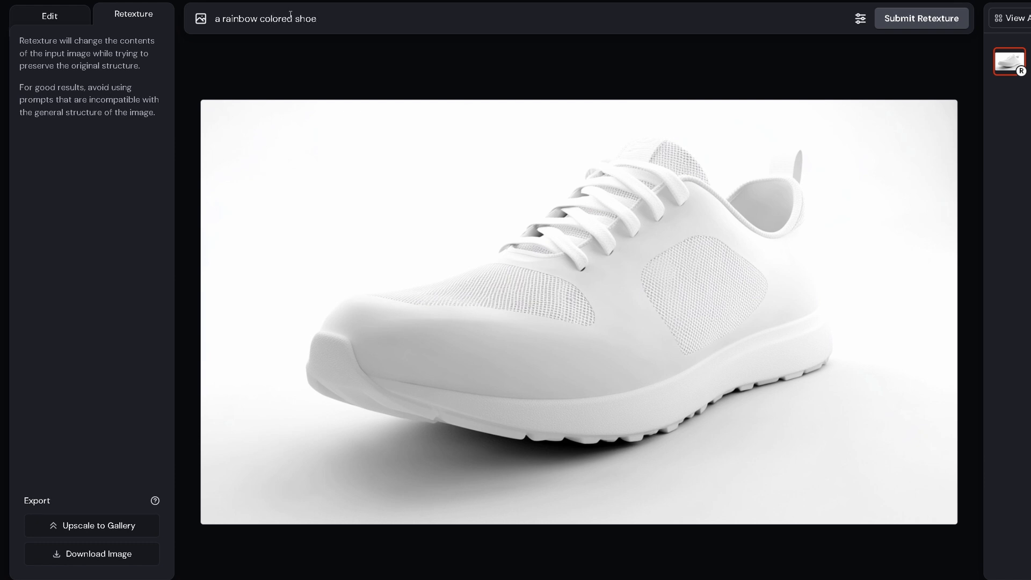
click(913, 18)
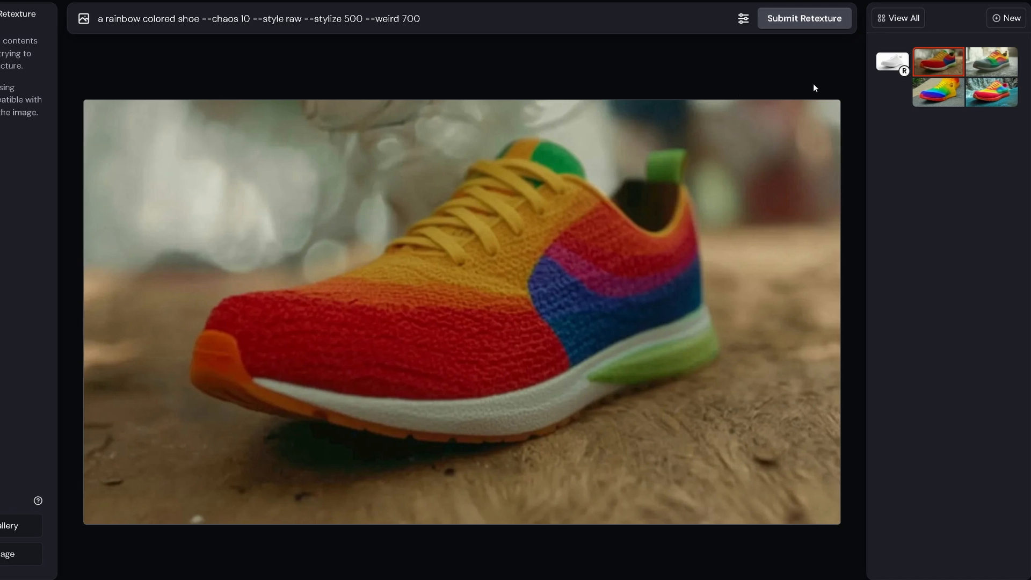
Compare the four rainbow shoe retextures and keep the one on the teal blanket selected.
click(989, 64)
click(942, 96)
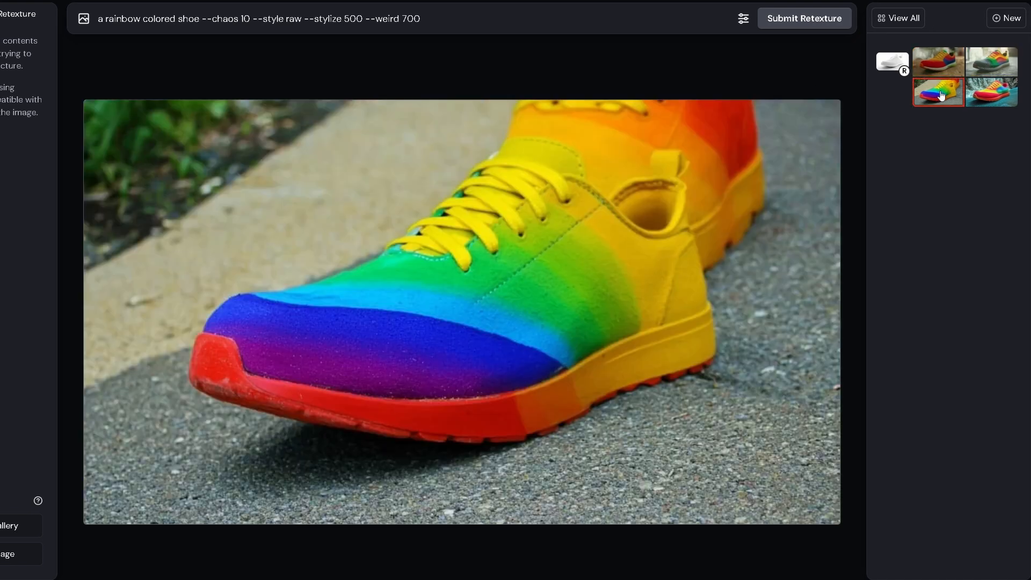
click(990, 100)
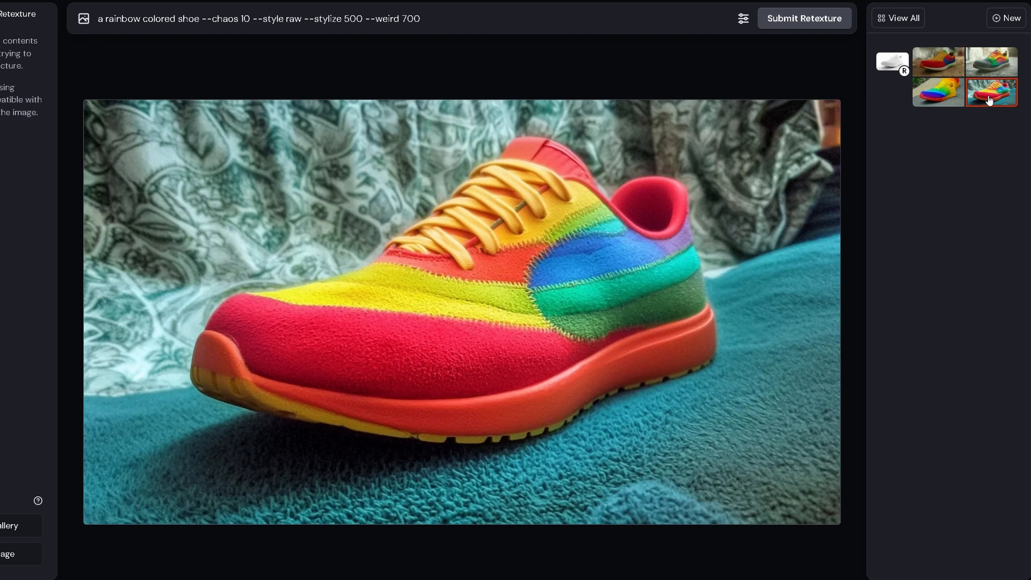
click(933, 68)
click(983, 69)
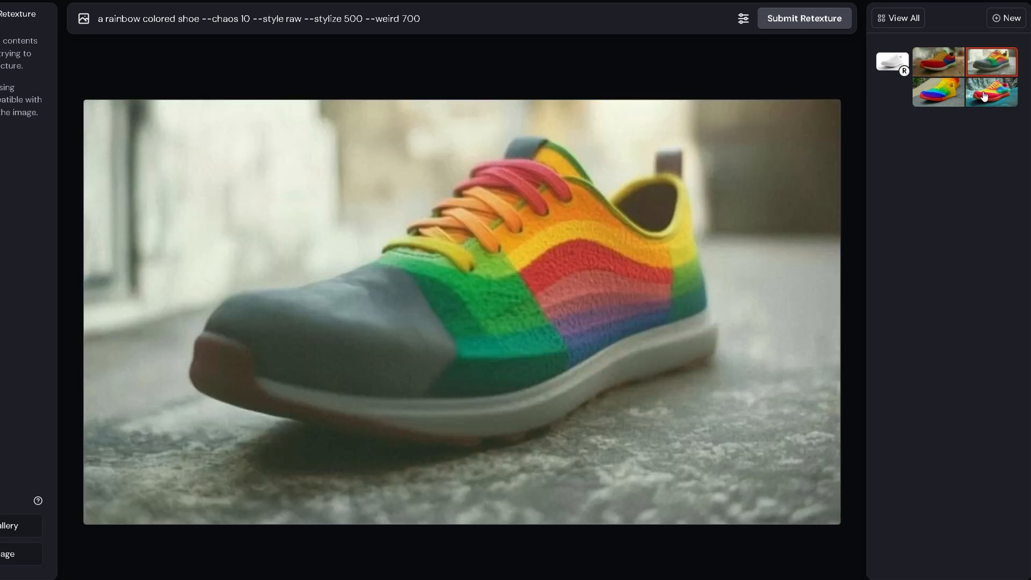
click(985, 96)
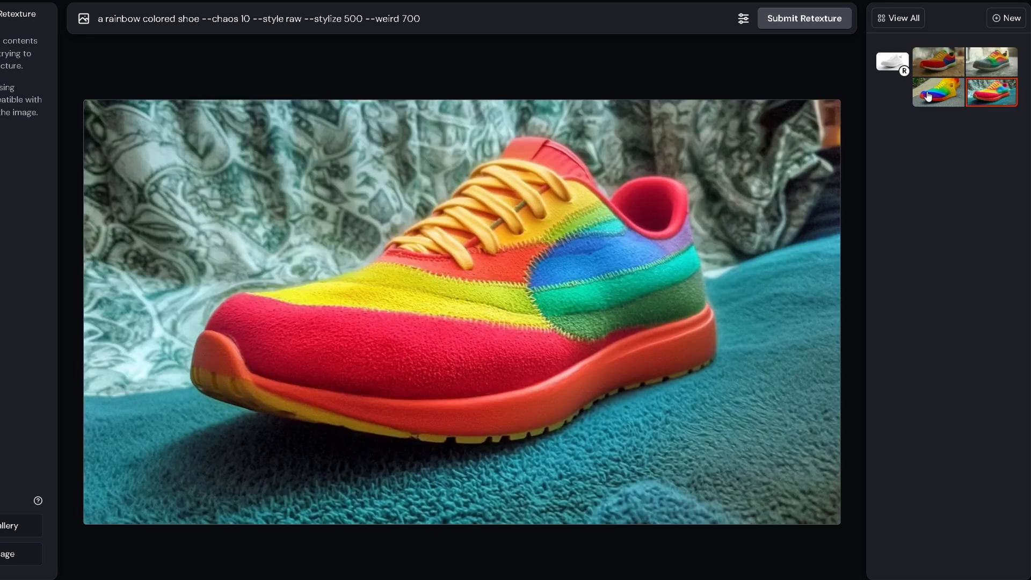
Replace the prompt with the futuristic sneaker description featuring translucent mesh, neon blue and purple LED accents and metallic details, and submit the retexture.
drag(421, 18, 108, 19)
key(ctrl+a)
text(Design a futuristic sneaker with a sleek, aerodynamic silhouette. The shoe features a mix of premium materials, including a translucent mesh upper with embedded LED accents that glow subtly in a gradient of neon blue and purple. The midsole is sculpted with bold geometric patterns, incorporating advanced cushioning technology visible through a clear window. The outsole is textured with intricate grooves for a high-tech aesthetic and superior grip. Highlight metallic details on the lace eyelets and heel tab, adding a modern, edgy touch. The overall design is vibrant and innovative, blending functionality with cutting-edge fashion)
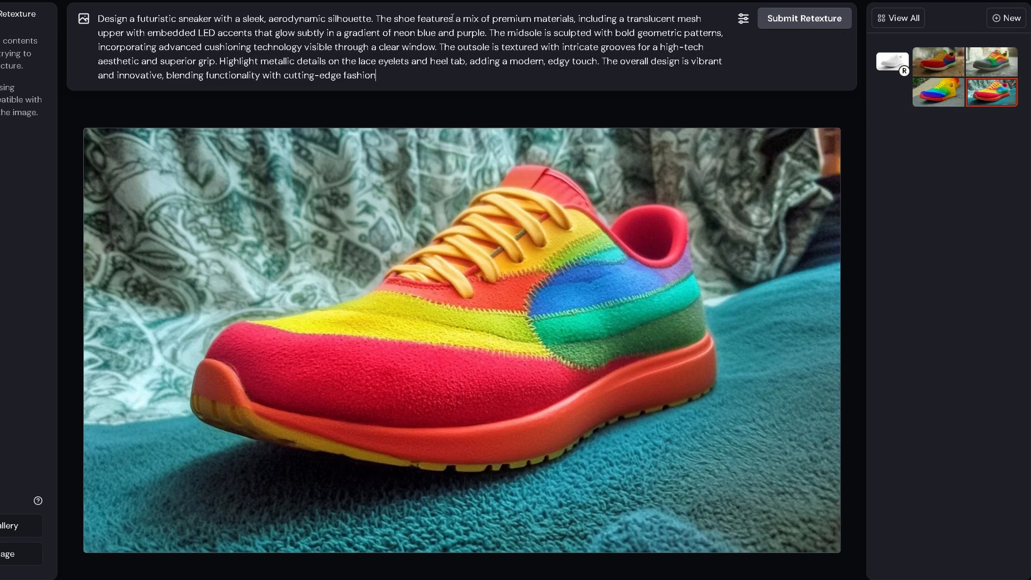
click(785, 27)
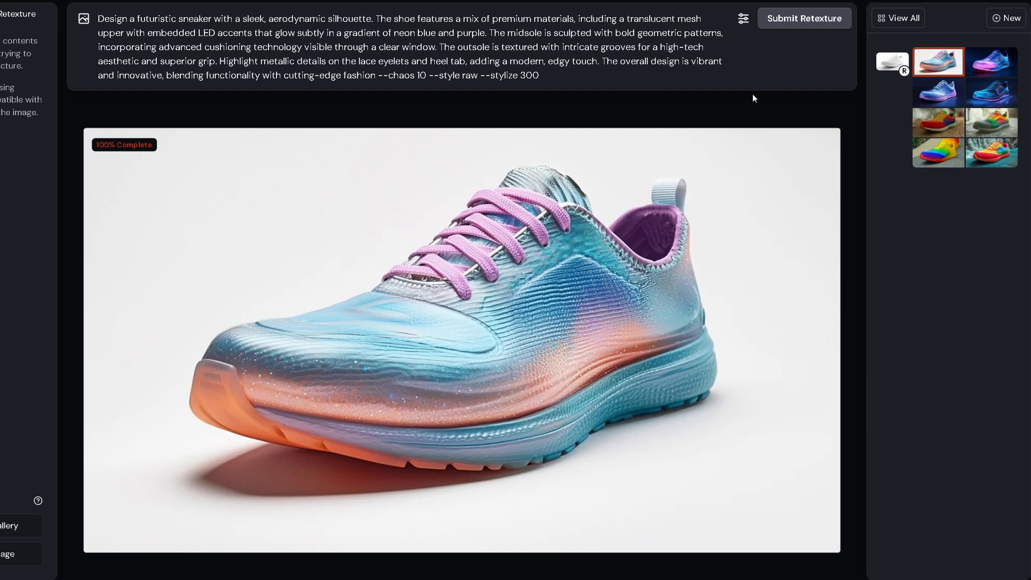
View the remaining three futuristic neon sneaker retextures one after another.
click(991, 66)
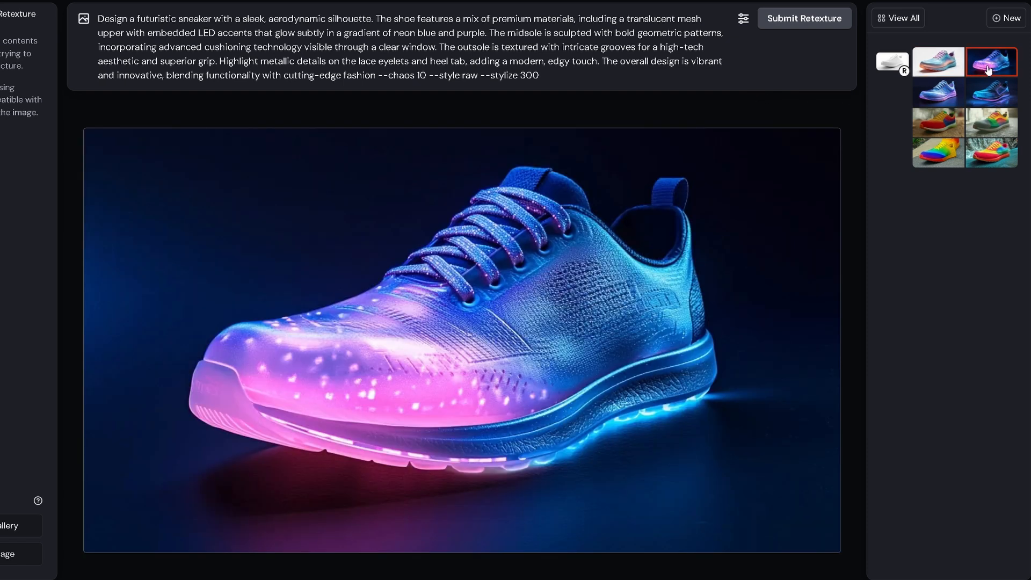
click(942, 92)
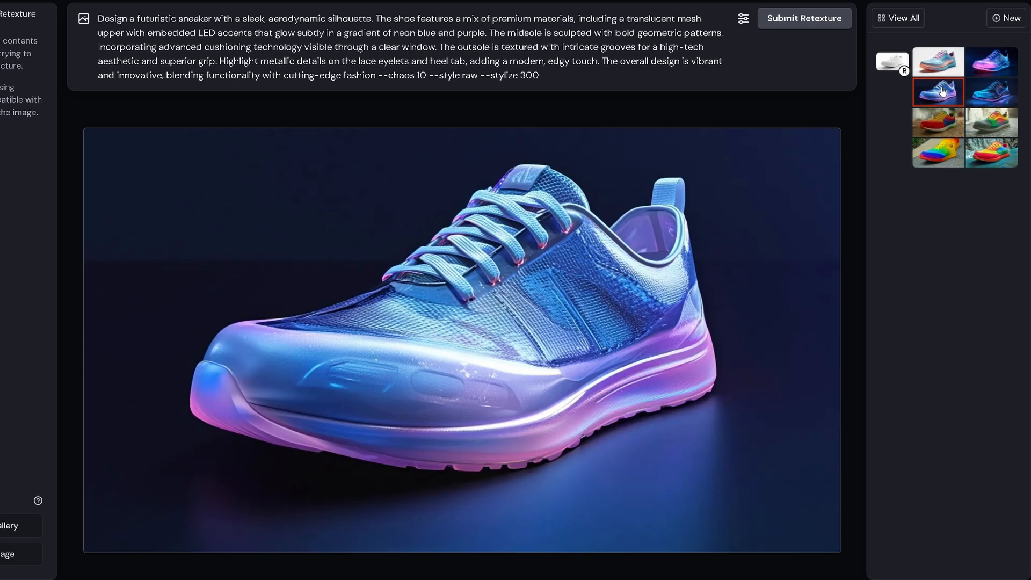
click(982, 95)
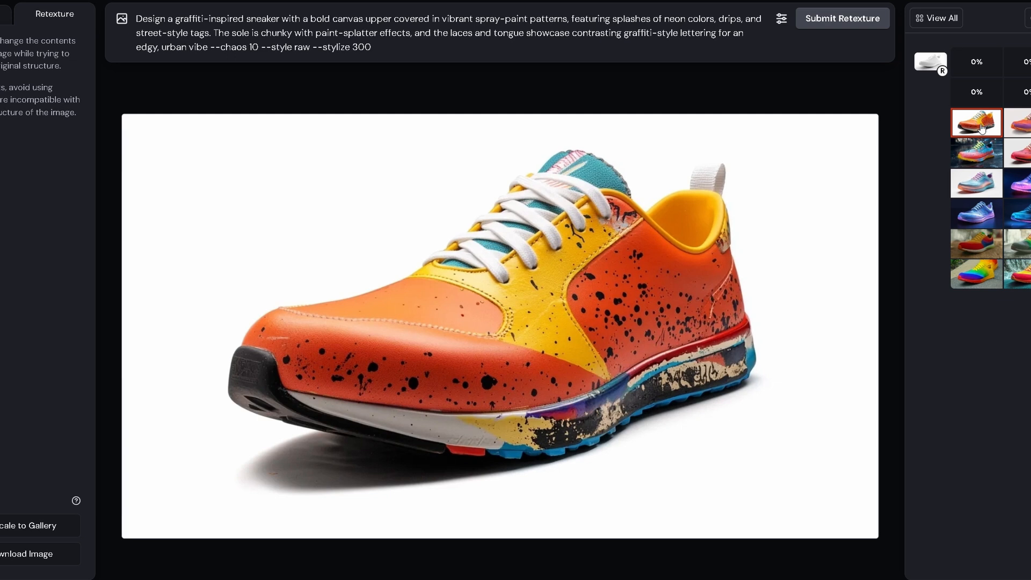
Look through the graffiti-inspired, paint-splattered sneaker retextures.
click(974, 122)
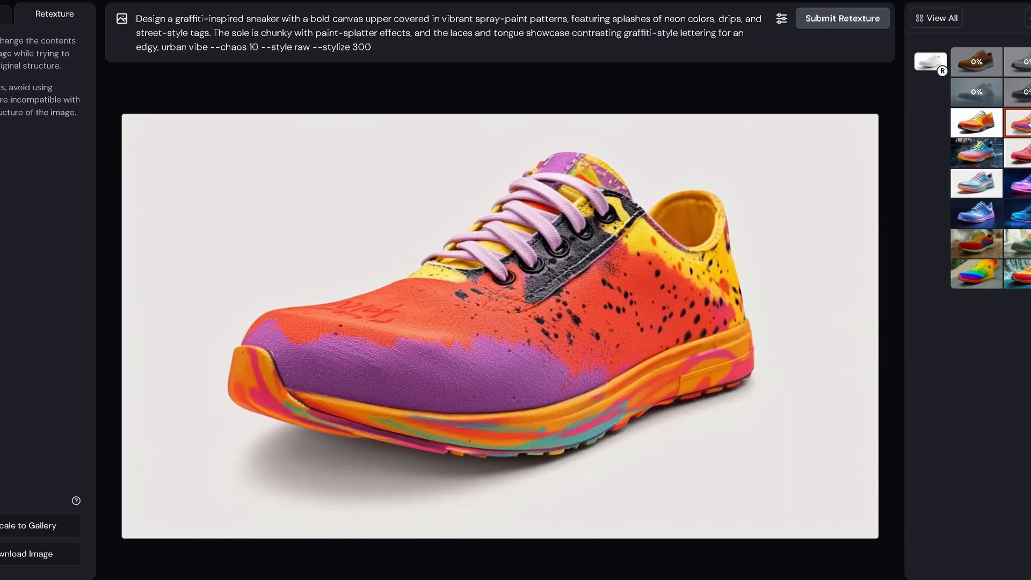
click(947, 153)
click(990, 153)
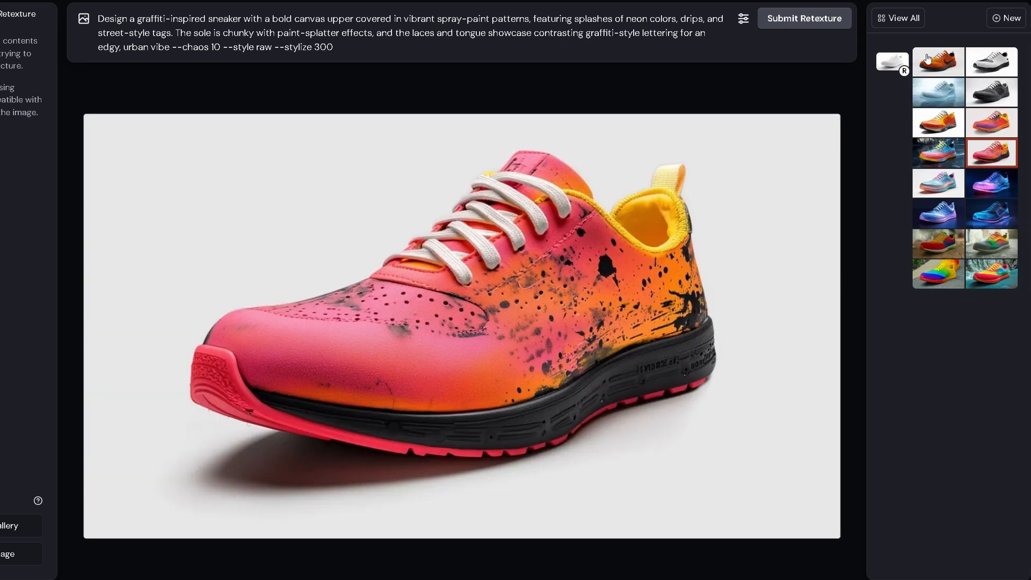
Compare the four retextures made from the "modern nike shoe" prompt.
click(928, 58)
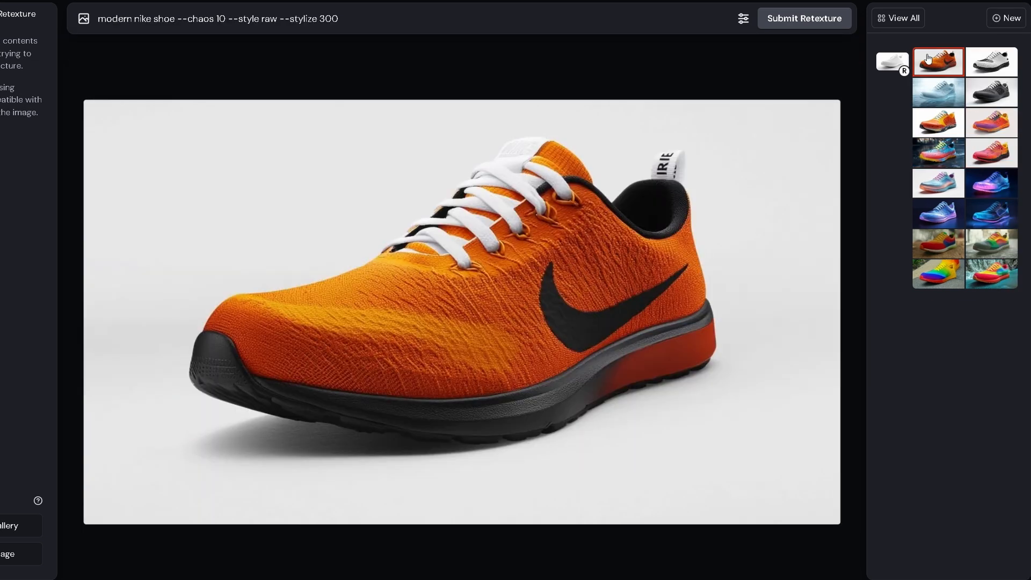
click(989, 59)
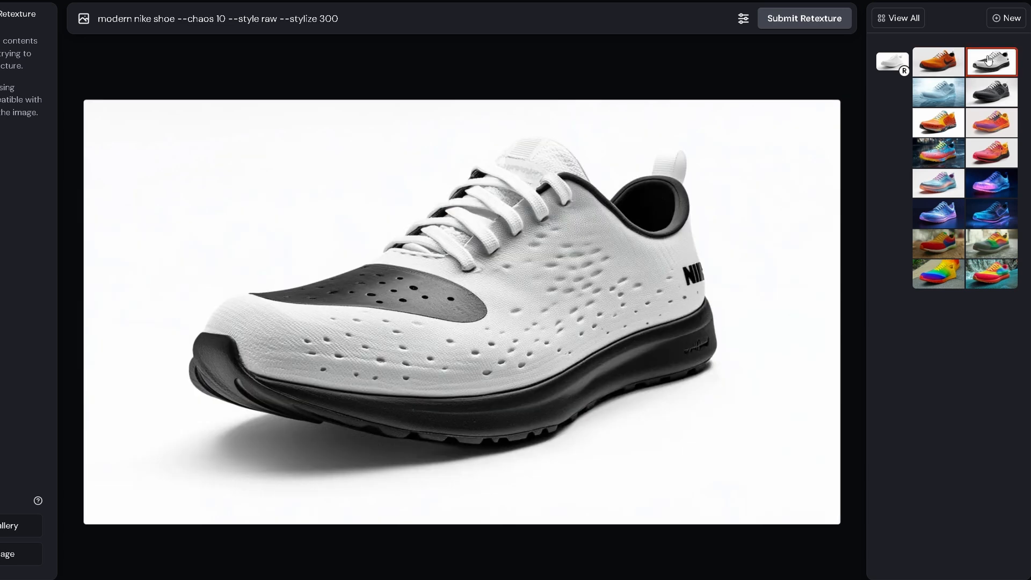
click(928, 97)
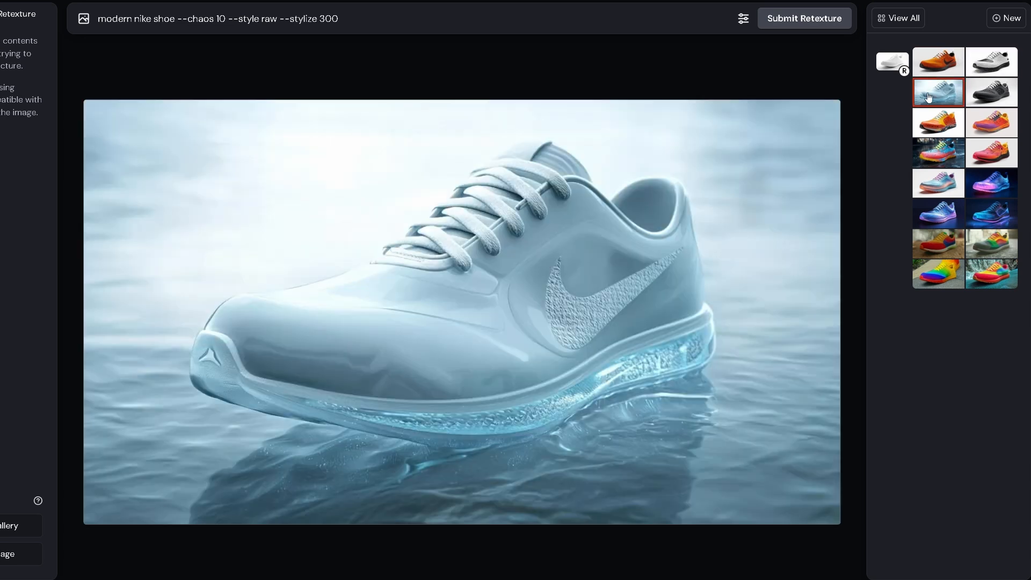
click(996, 99)
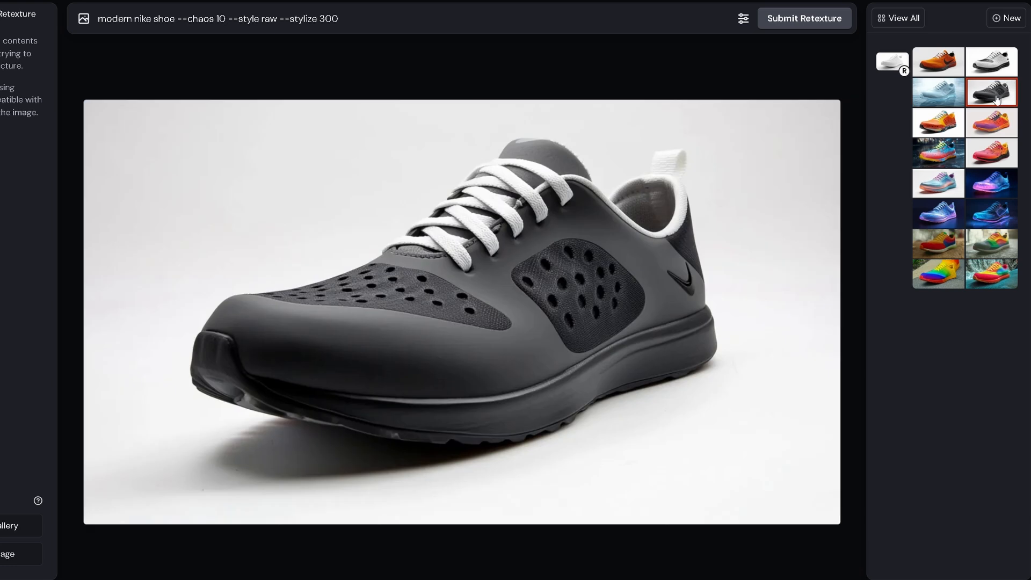